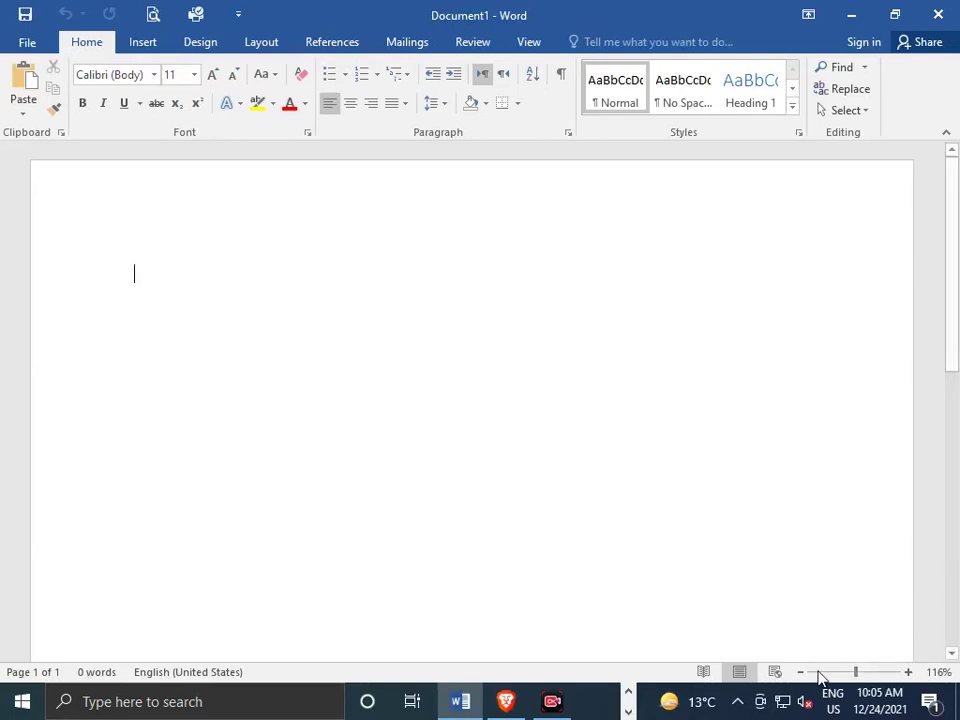
Apply the Narrow margin preset to the page
{"action": "left_click_drag", "start_coordinate": [855, 672], "coordinate": [840, 680]}
{"action": "left_click", "coordinate": [258, 42]}
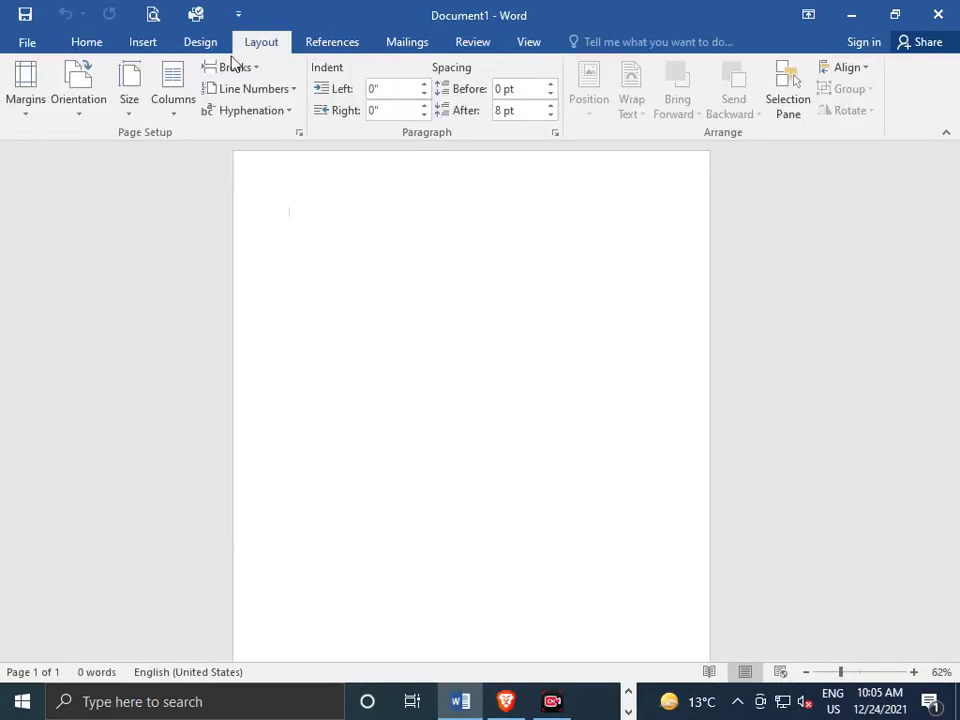
{"action": "left_click", "coordinate": [28, 100]}
{"action": "left_click", "coordinate": [47, 272]}
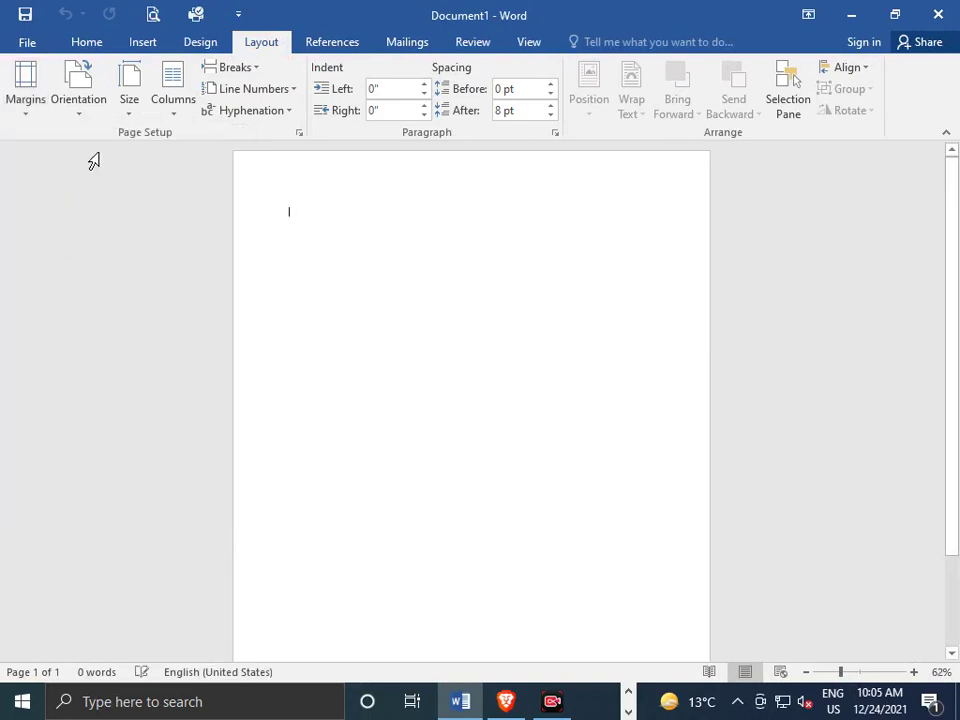
{"action": "left_click", "coordinate": [130, 48]}
{"action": "left_click", "coordinate": [197, 42]}
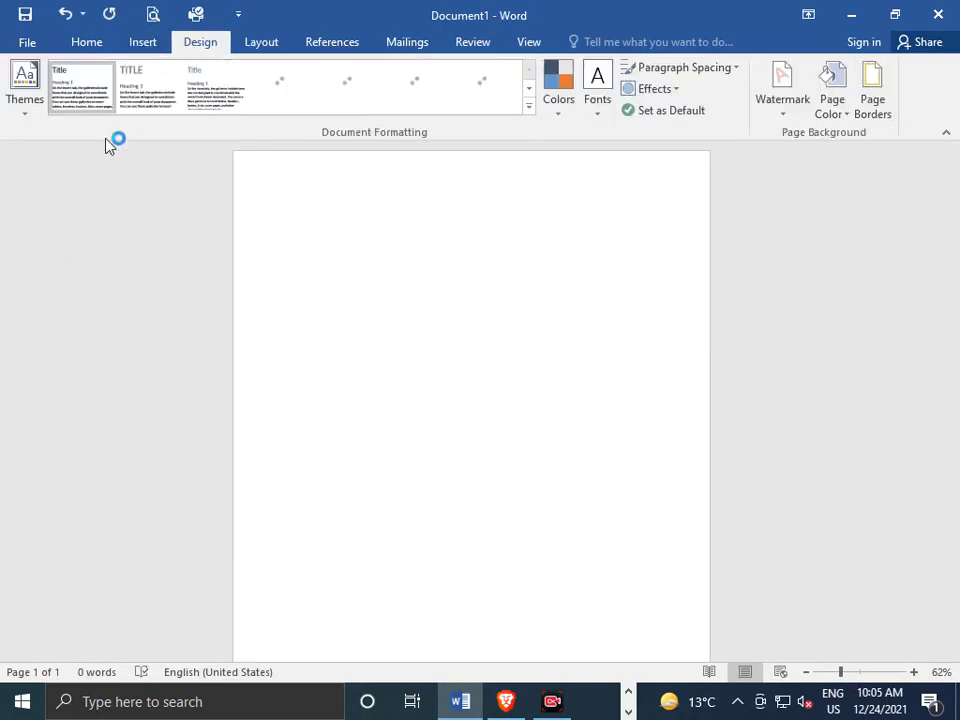
{"action": "left_click", "coordinate": [259, 44]}
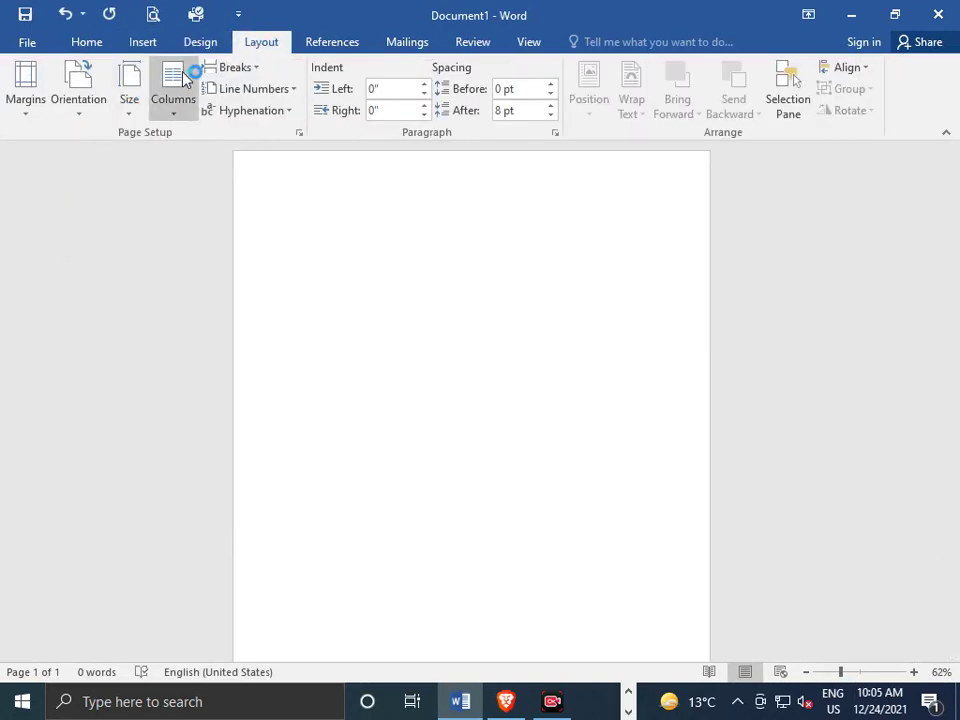
Set a custom paper size of 3.5 by 2 inches and zoom in on the card
{"action": "left_click", "coordinate": [128, 100]}
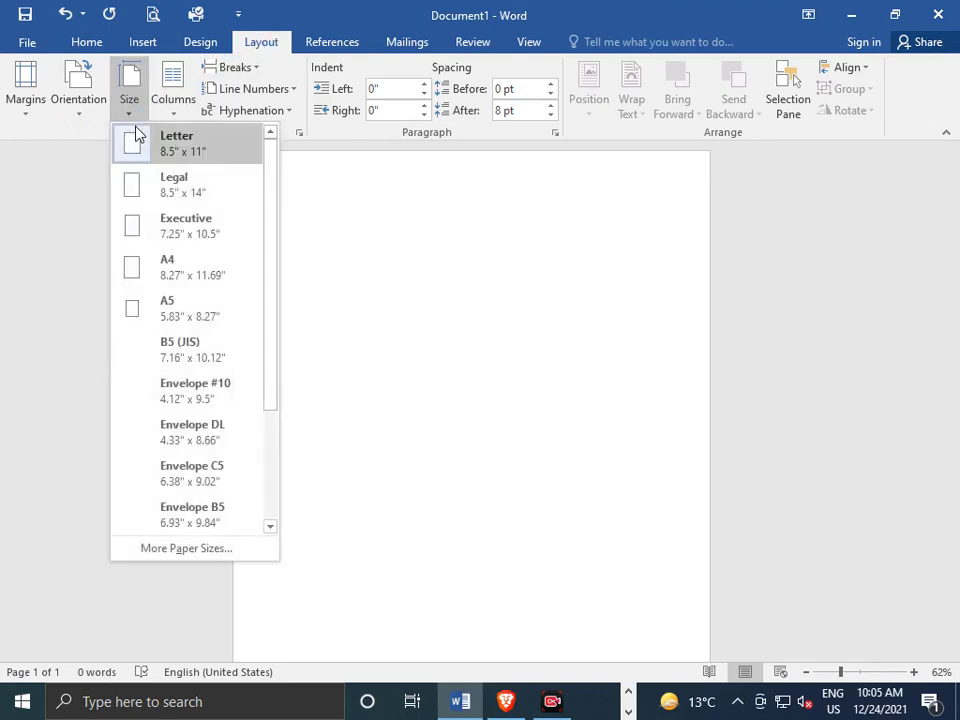
{"action": "left_click", "coordinate": [170, 548]}
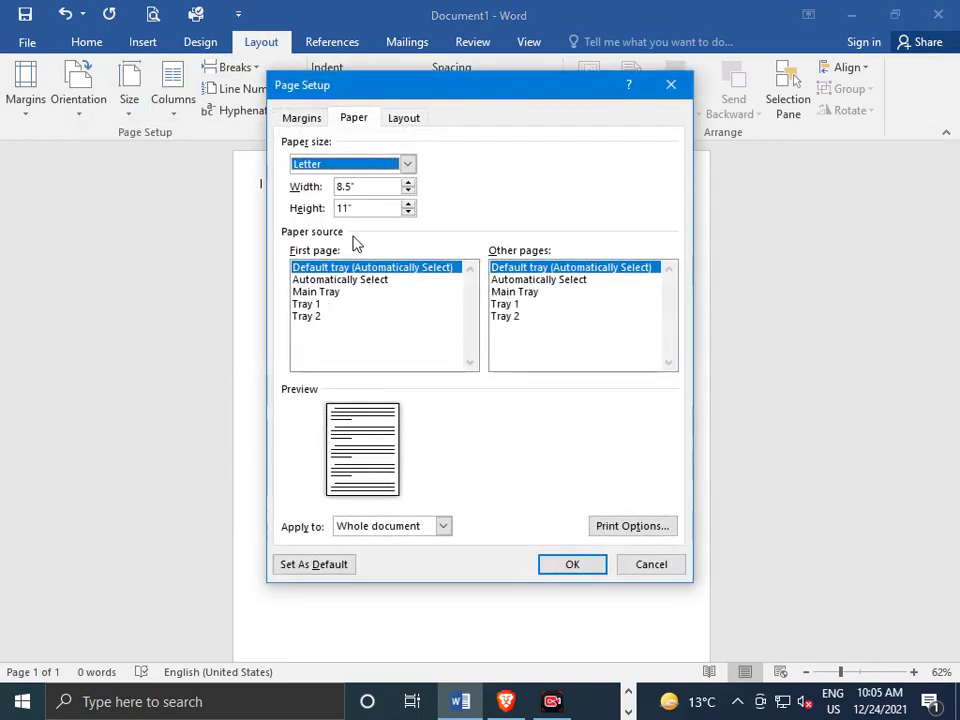
{"action": "left_click", "coordinate": [344, 186]}
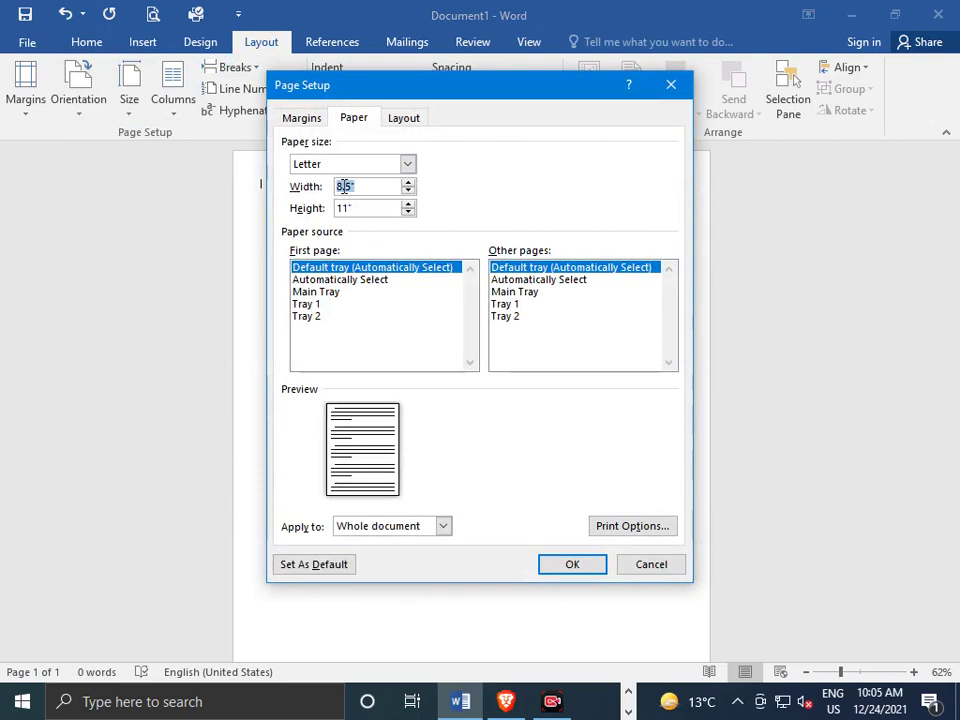
{"action": "key", "text": "Tab"}
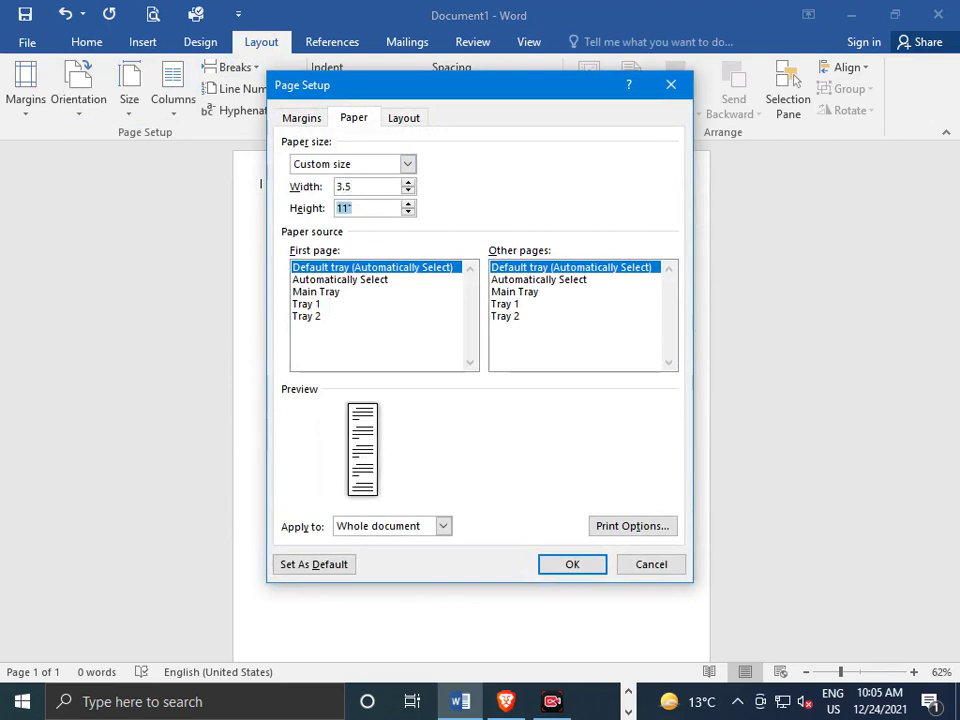
{"action": "type", "text": "2"}
{"action": "key", "text": "Tab"}
{"action": "key", "text": "Return"}
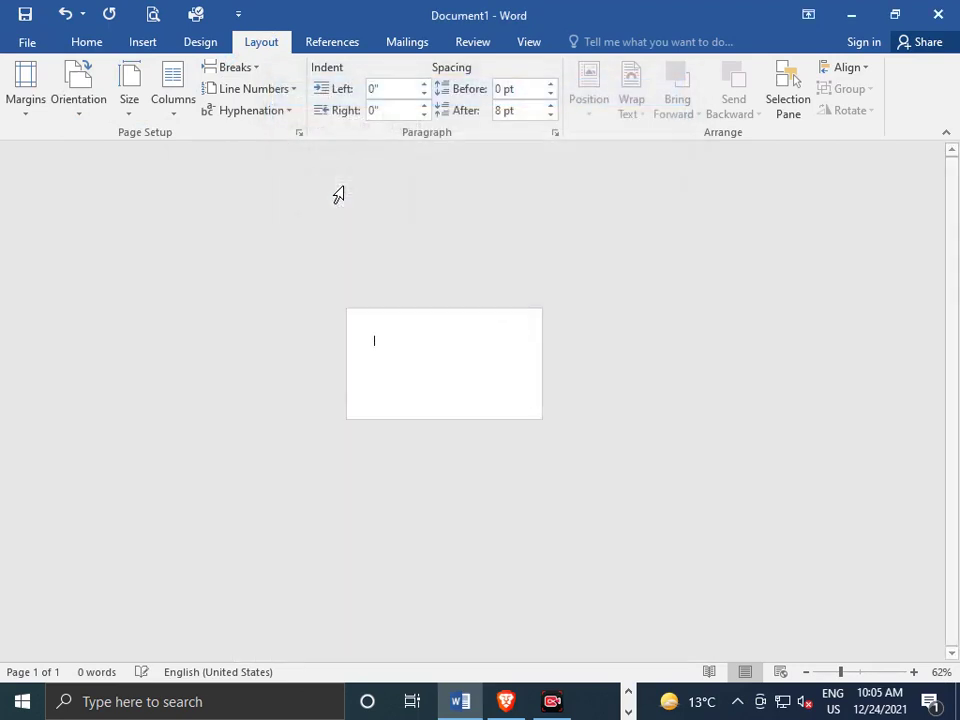
{"action": "left_click", "coordinate": [856, 681]}
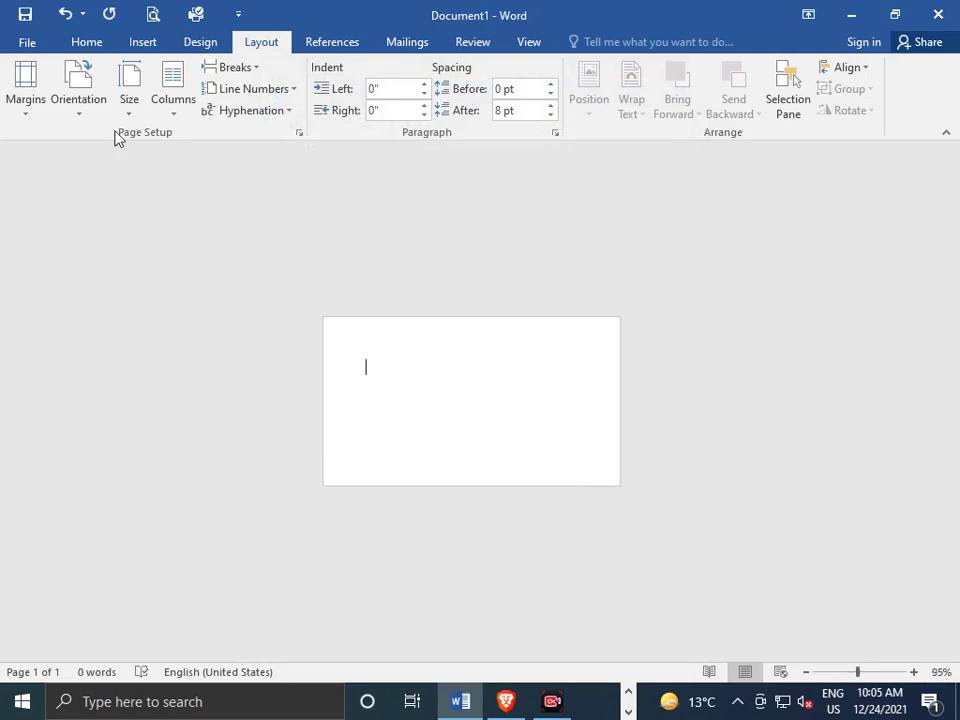
Draw a right triangle, flip it vertically, and stretch it over the card's left side
{"action": "left_click", "coordinate": [140, 42]}
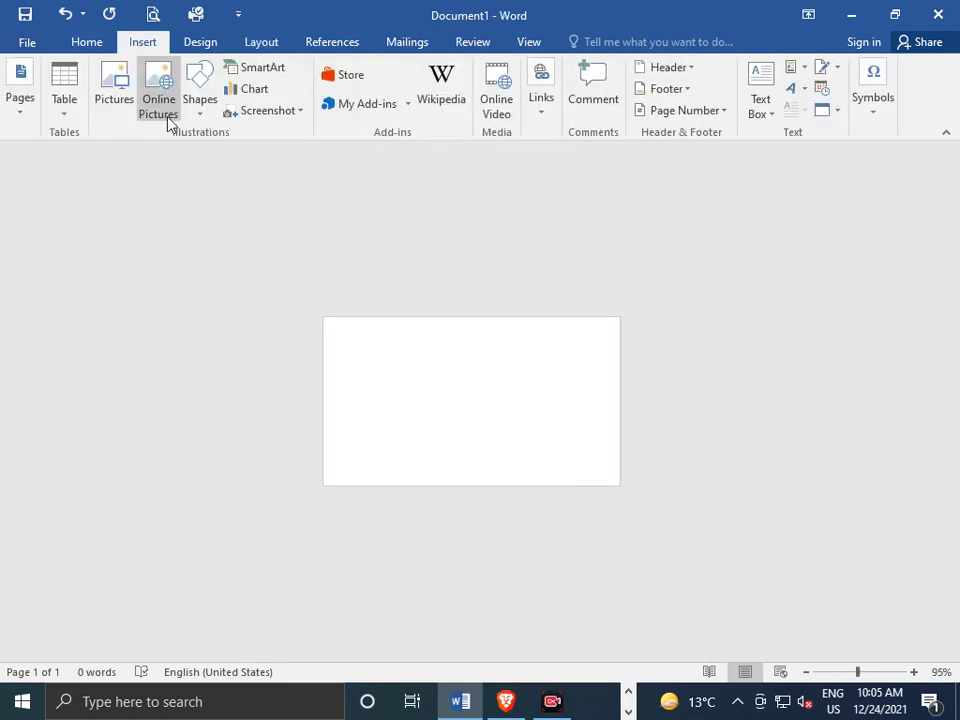
{"action": "left_click", "coordinate": [200, 105]}
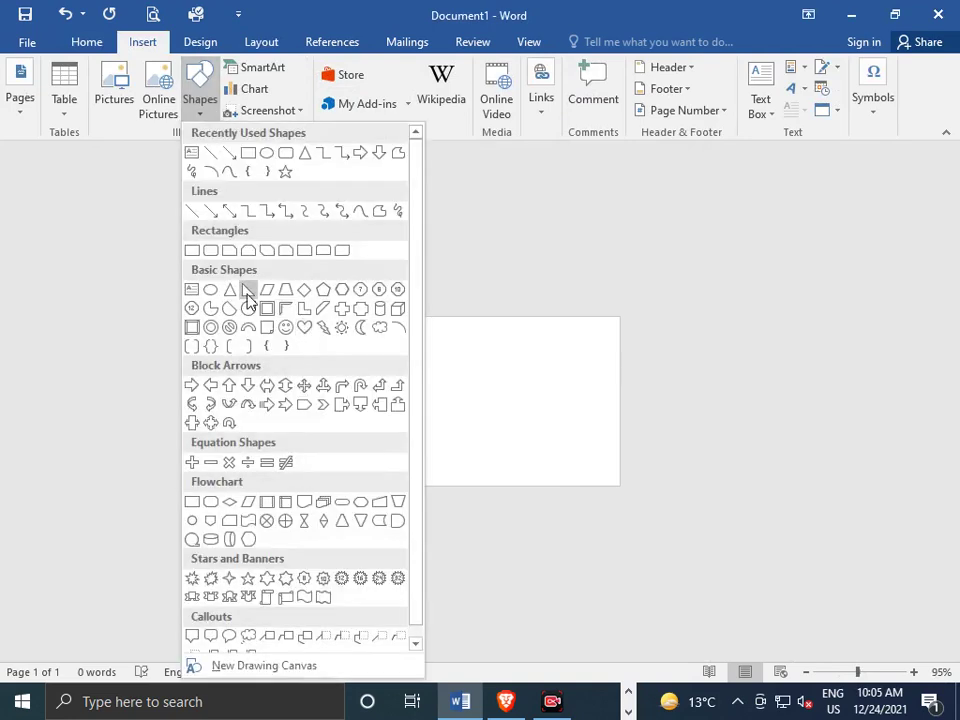
{"action": "left_click", "coordinate": [248, 290]}
{"action": "left_click_drag", "start_coordinate": [325, 318], "coordinate": [441, 436]}
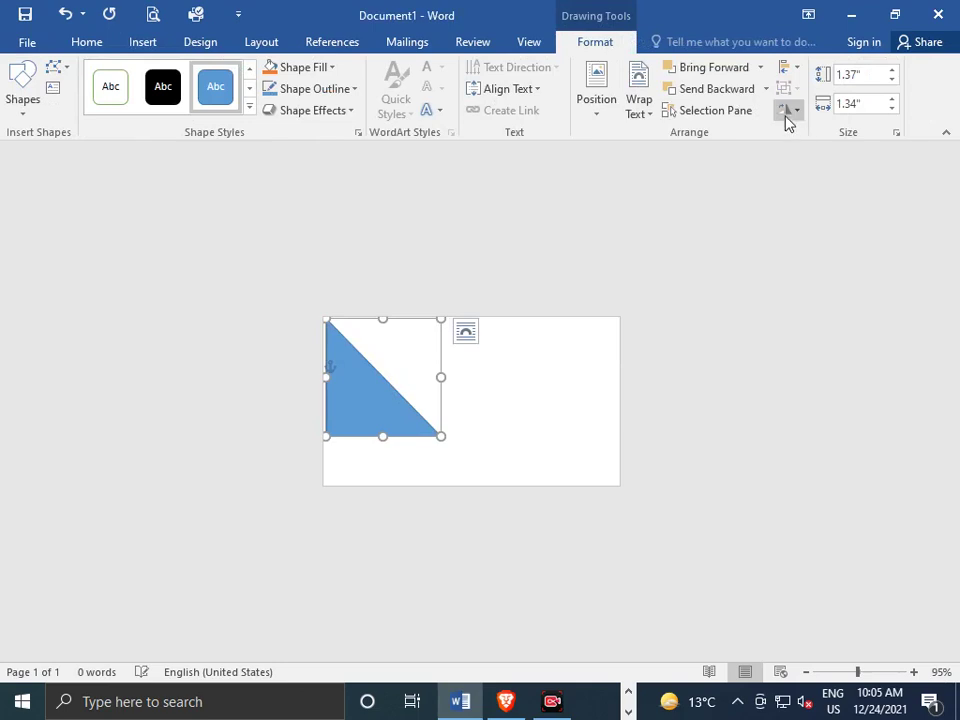
{"action": "left_click", "coordinate": [786, 110]}
{"action": "left_click", "coordinate": [803, 187]}
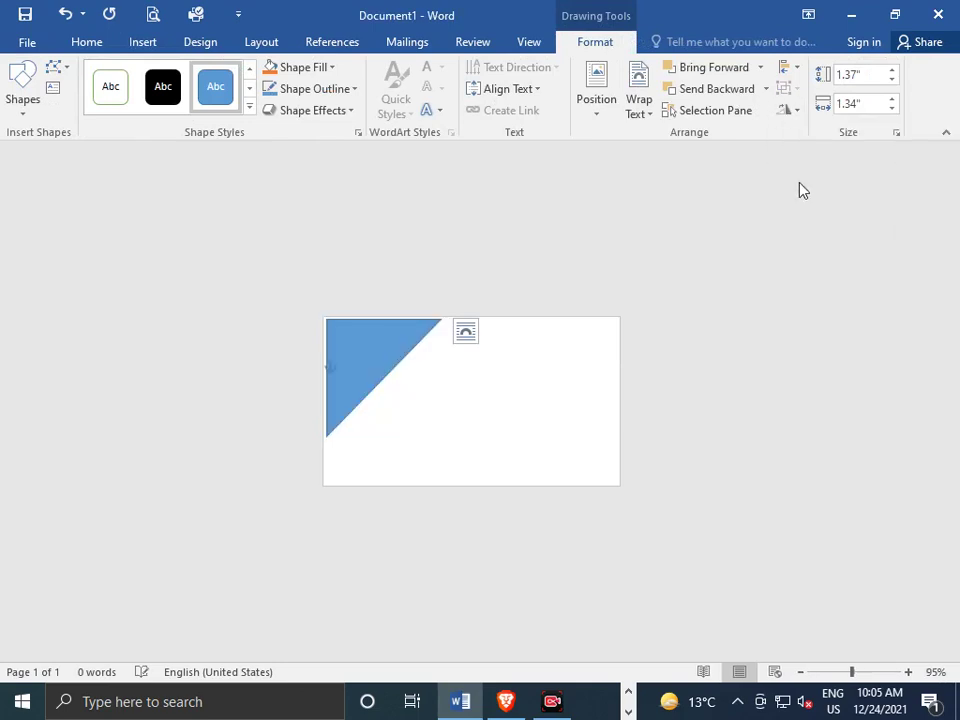
{"action": "left_click_drag", "start_coordinate": [325, 436], "coordinate": [311, 512]}
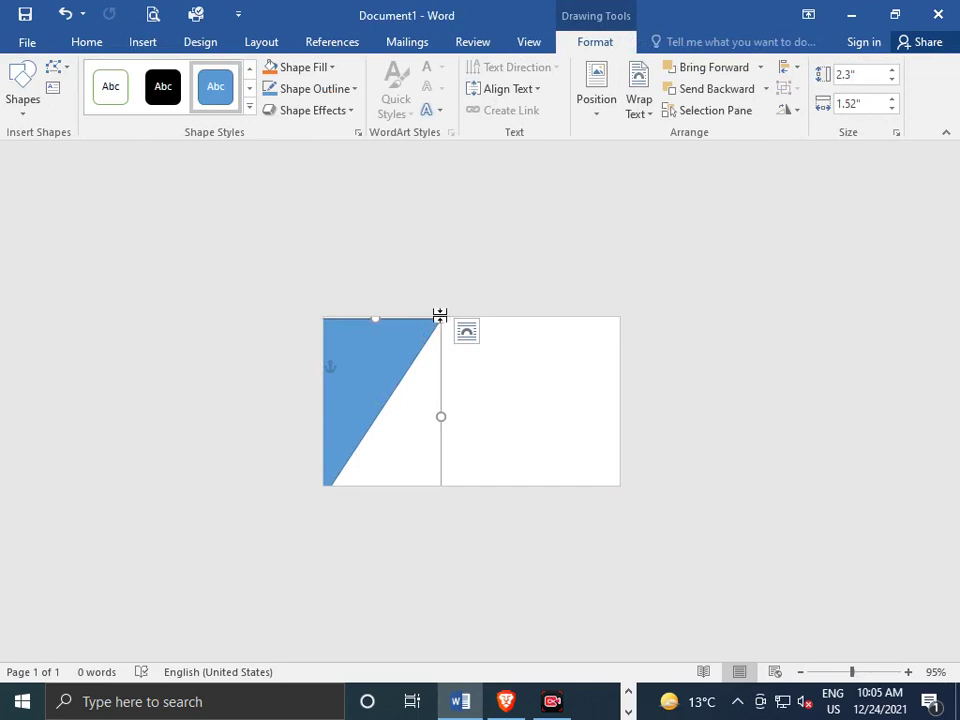
{"action": "left_click_drag", "start_coordinate": [440, 318], "coordinate": [469, 298]}
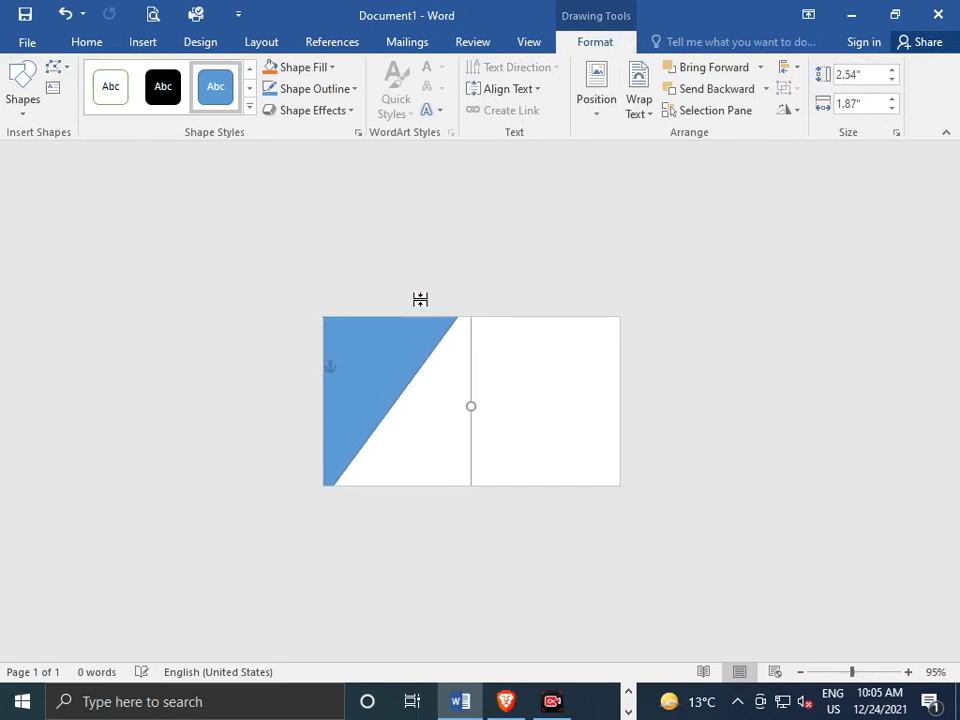
{"action": "left_click_drag", "start_coordinate": [373, 353], "coordinate": [388, 356]}
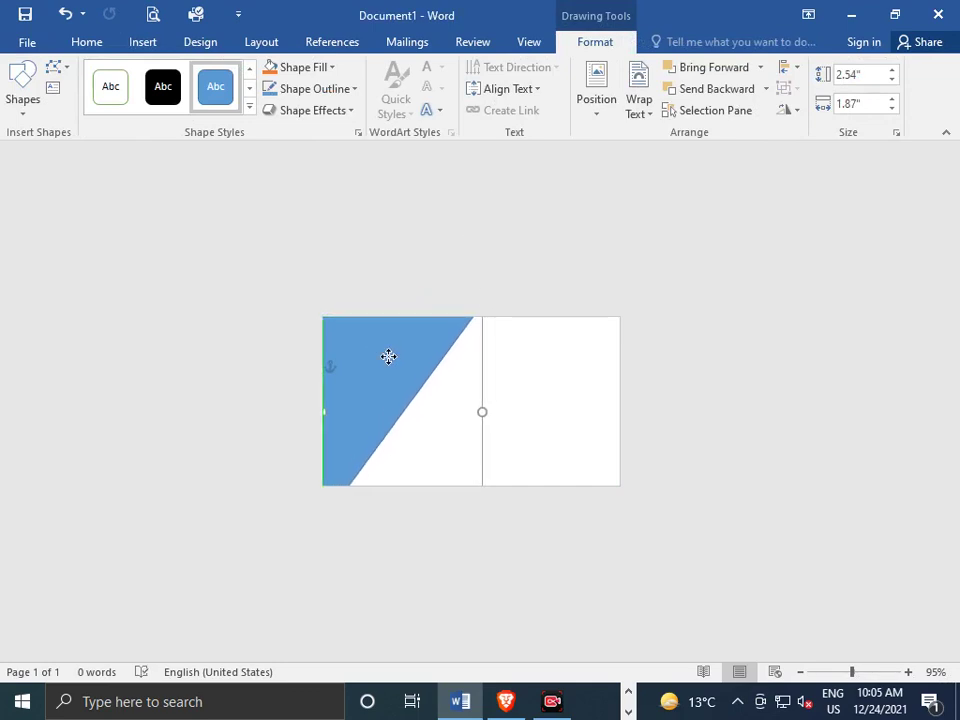
Give the triangle no outline and a black fill, about 1.82 inches wide
{"action": "left_click", "coordinate": [318, 89]}
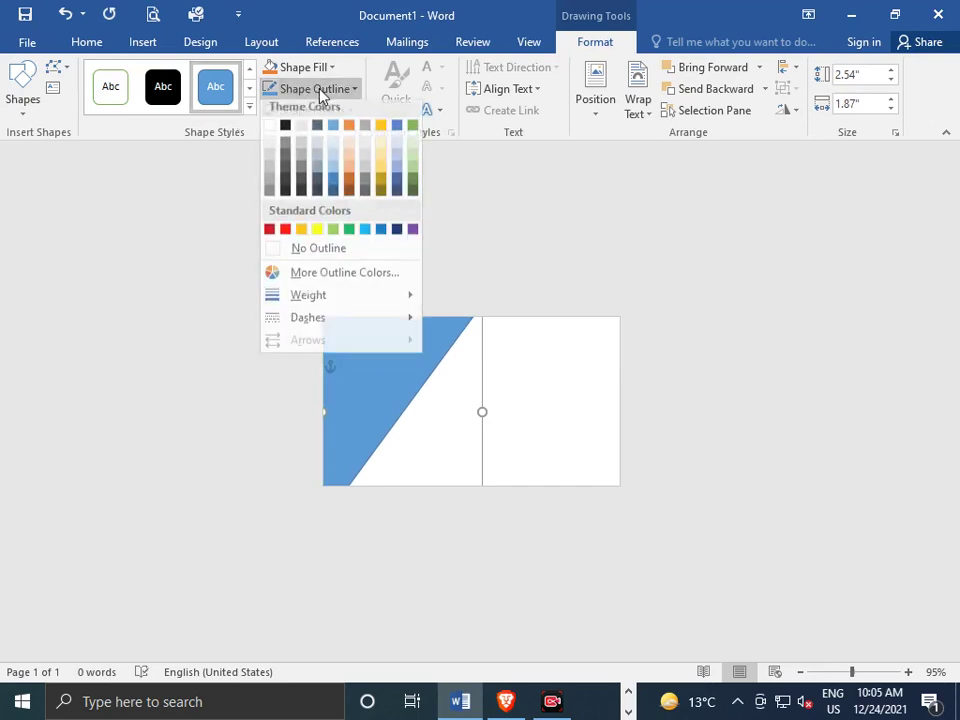
{"action": "left_click", "coordinate": [300, 254]}
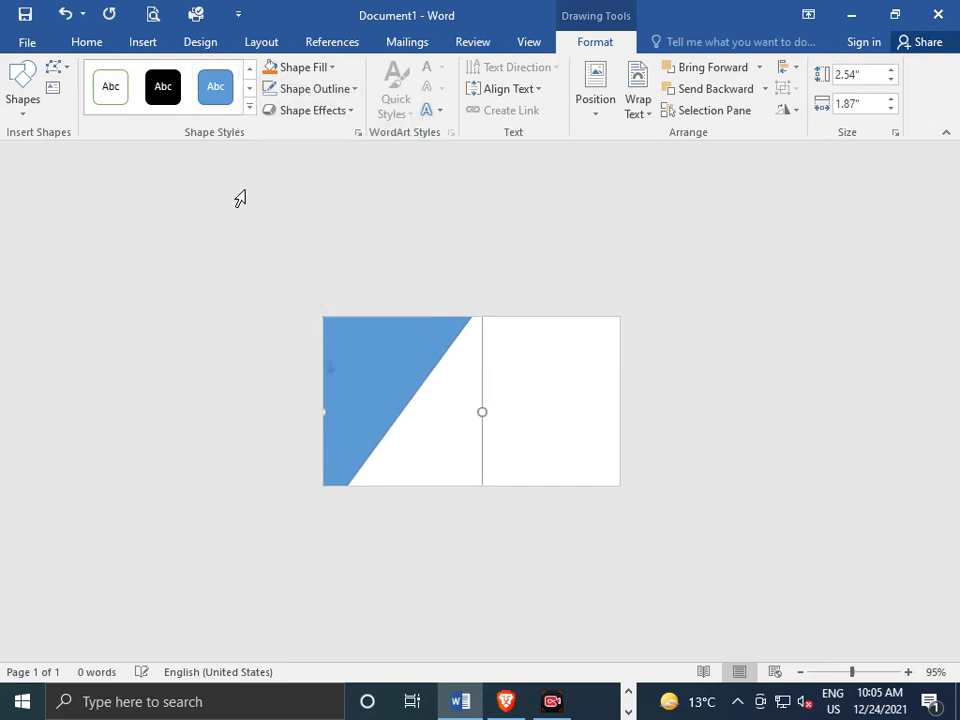
{"action": "left_click", "coordinate": [310, 70]}
{"action": "left_click", "coordinate": [285, 105]}
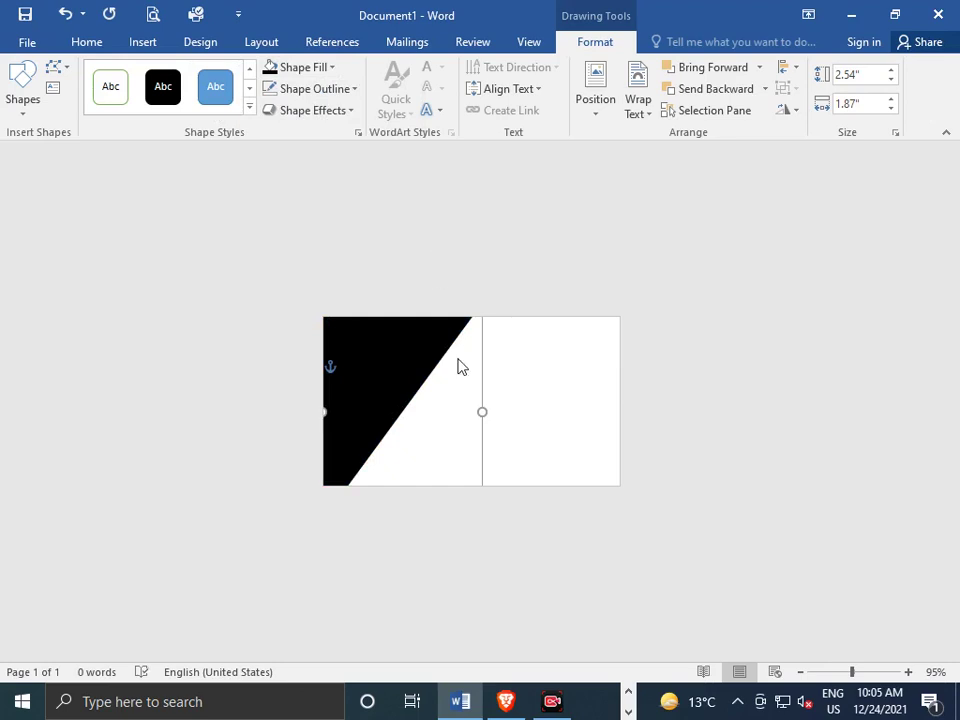
{"action": "left_click_drag", "start_coordinate": [484, 410], "coordinate": [478, 401]}
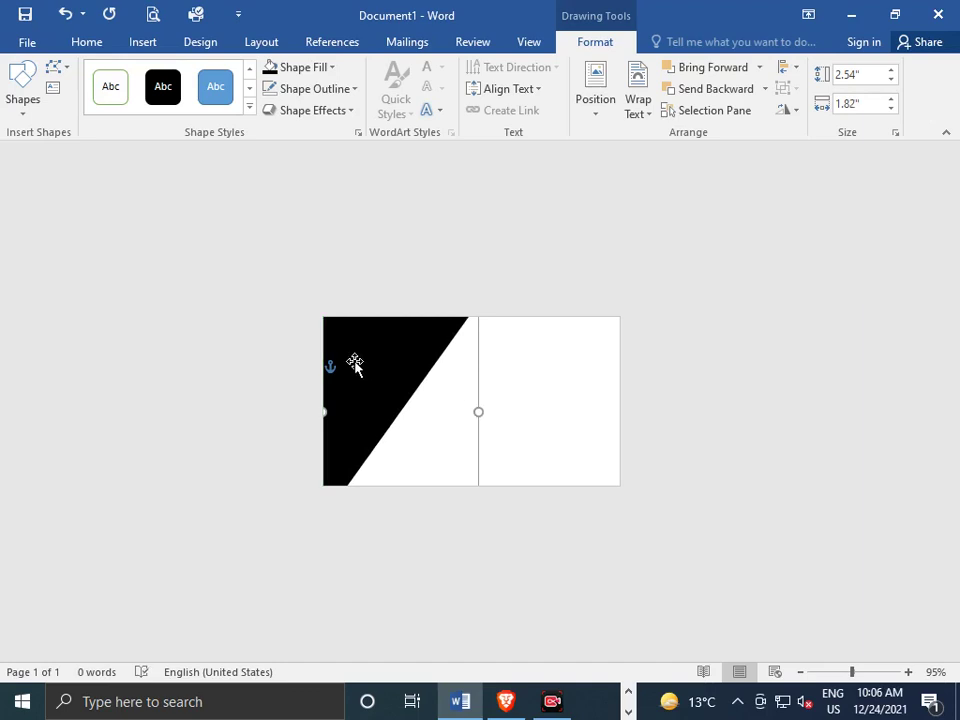
{"action": "left_click", "coordinate": [135, 42]}
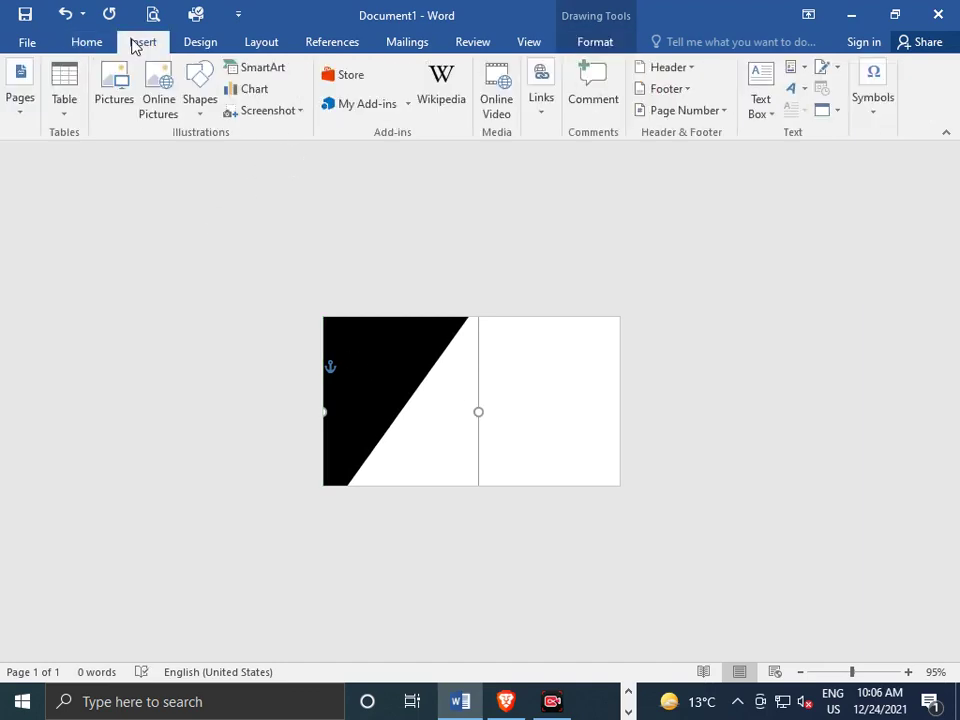
Draw a blue parallelogram and rotate it to lie along the black triangle's diagonal
{"action": "left_click", "coordinate": [197, 112]}
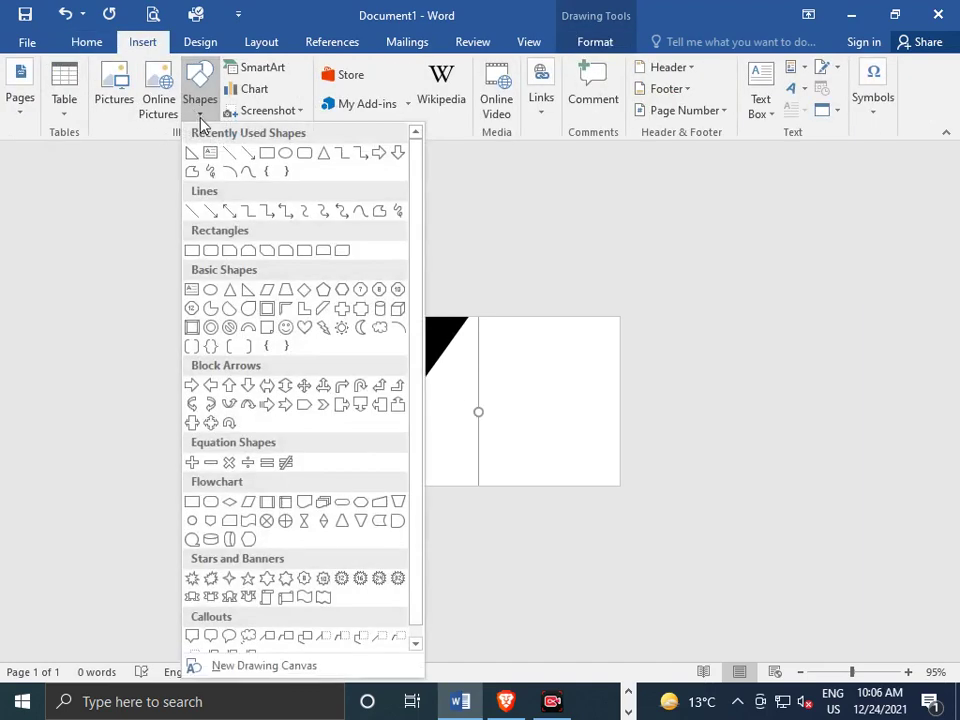
{"action": "left_click", "coordinate": [268, 291]}
{"action": "left_click_drag", "start_coordinate": [422, 349], "coordinate": [536, 435]}
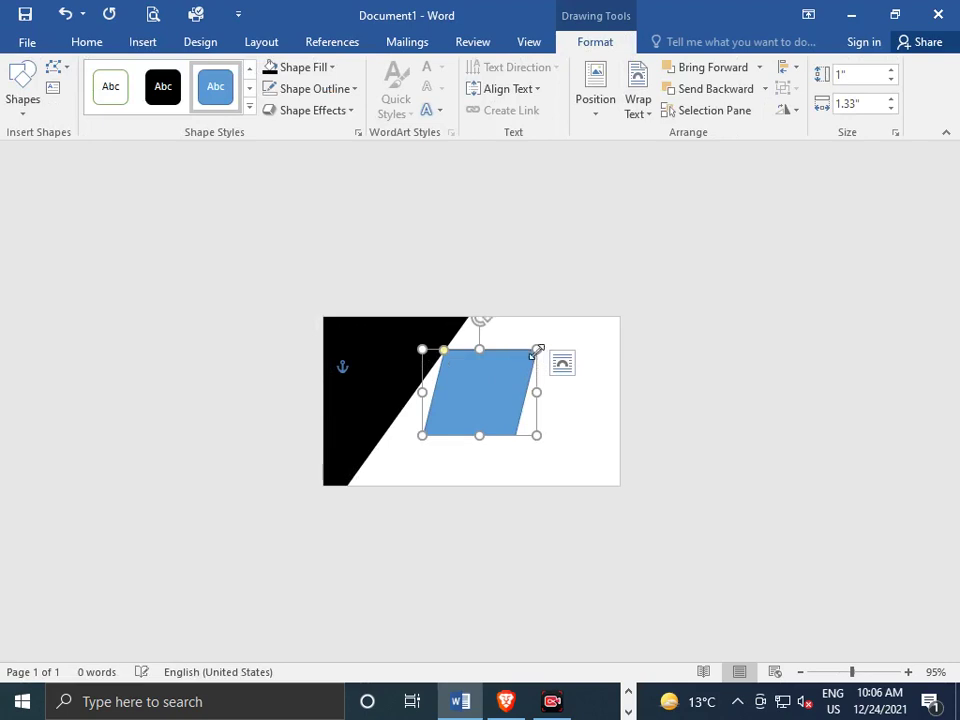
{"action": "left_click_drag", "start_coordinate": [480, 347], "coordinate": [480, 323]}
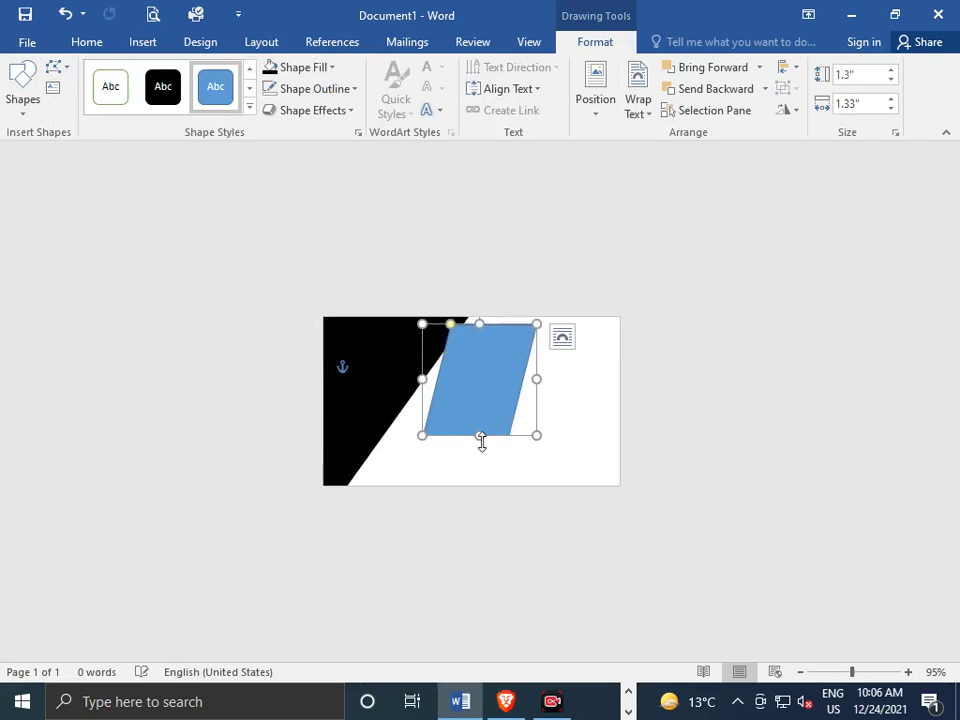
{"action": "left_click_drag", "start_coordinate": [474, 377], "coordinate": [463, 407]}
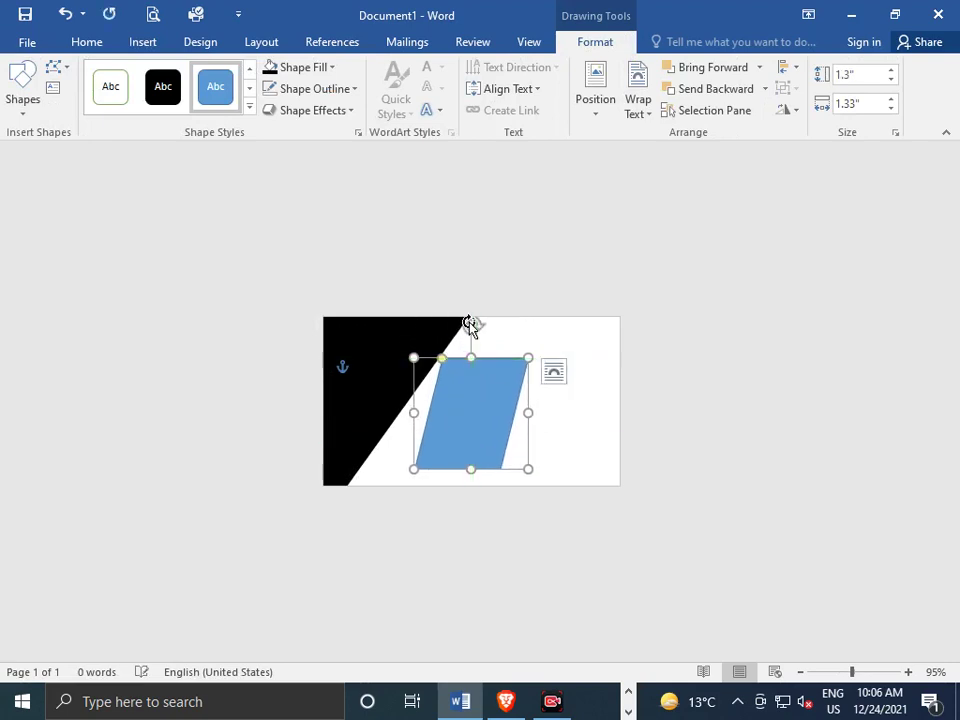
{"action": "left_click_drag", "start_coordinate": [471, 326], "coordinate": [518, 350]}
{"action": "mouse_move", "coordinate": [486, 440]}
{"action": "left_mouse_down"}
{"action": "mouse_move", "coordinate": [460, 401]}
{"action": "mouse_move", "coordinate": [452, 415]}
{"action": "mouse_move", "coordinate": [469, 433]}
{"action": "left_mouse_up"}
{"action": "left_click_drag", "start_coordinate": [448, 392], "coordinate": [480, 418]}
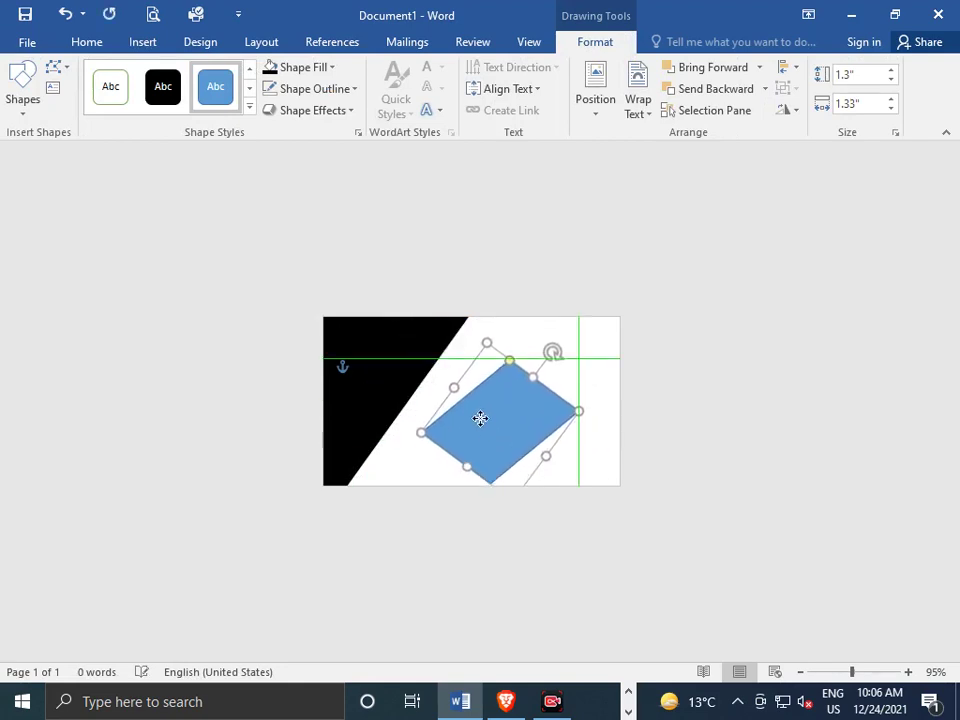
{"action": "mouse_move", "coordinate": [553, 348]}
{"action": "left_mouse_down"}
{"action": "mouse_move", "coordinate": [430, 463]}
{"action": "mouse_move", "coordinate": [465, 471]}
{"action": "left_mouse_up"}
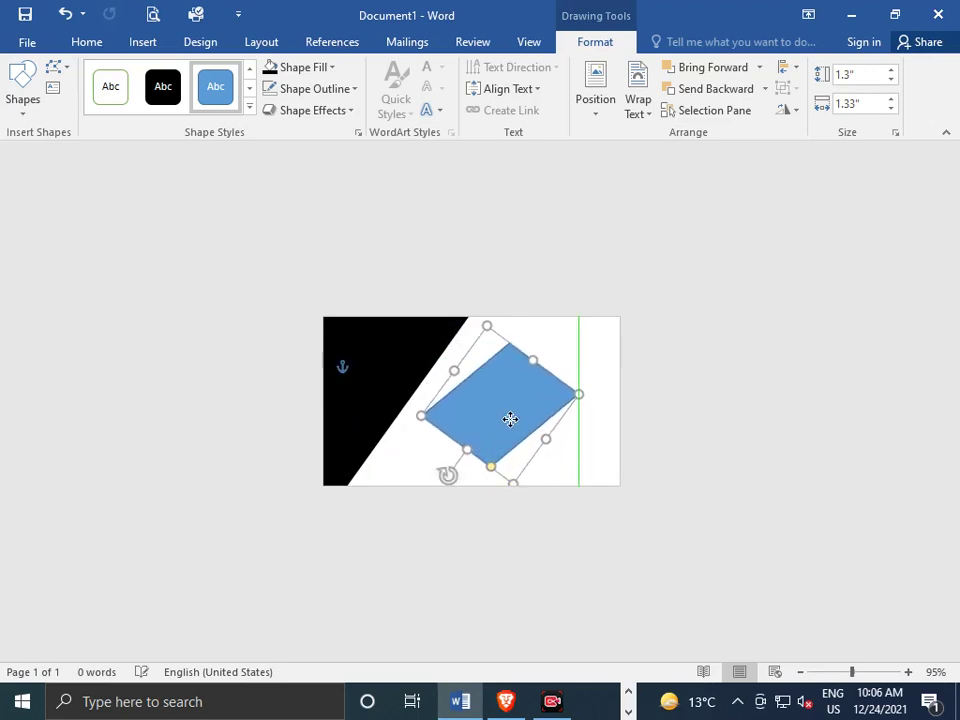
{"action": "left_click_drag", "start_coordinate": [511, 421], "coordinate": [484, 401]}
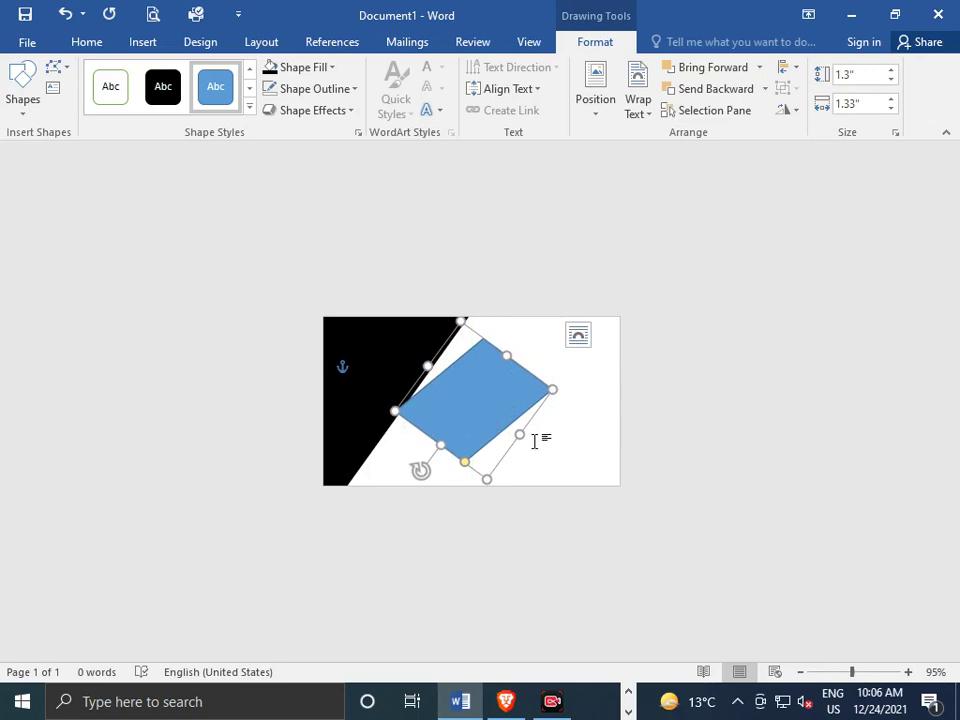
{"action": "left_click_drag", "start_coordinate": [521, 436], "coordinate": [481, 408]}
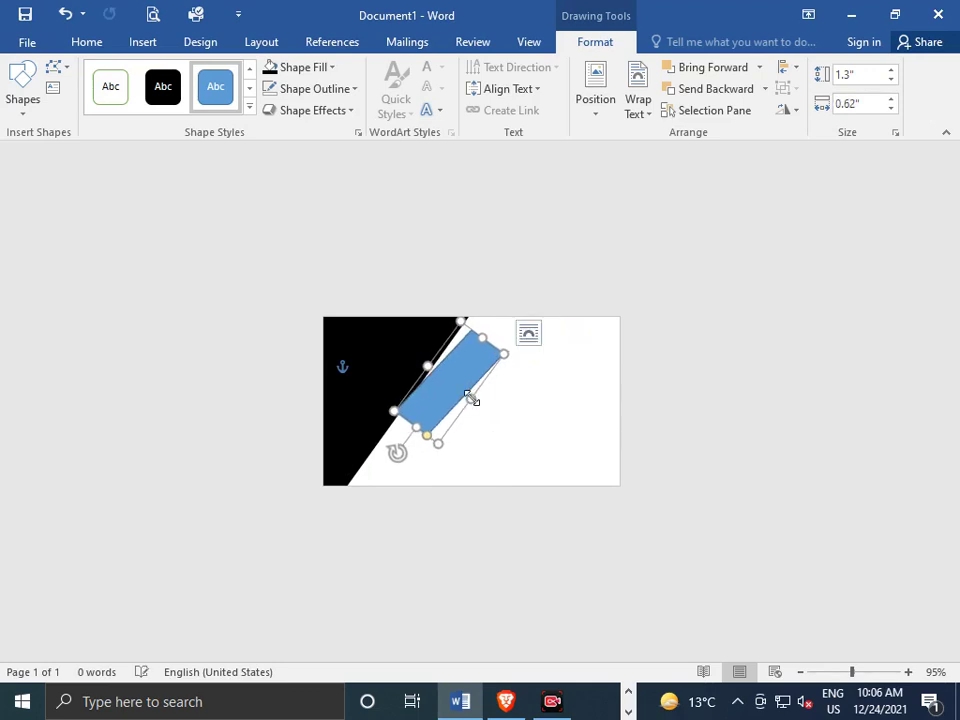
{"action": "mouse_move", "coordinate": [489, 341]}
{"action": "left_mouse_down"}
{"action": "mouse_move", "coordinate": [514, 317]}
{"action": "mouse_move", "coordinate": [479, 336]}
{"action": "left_mouse_up"}
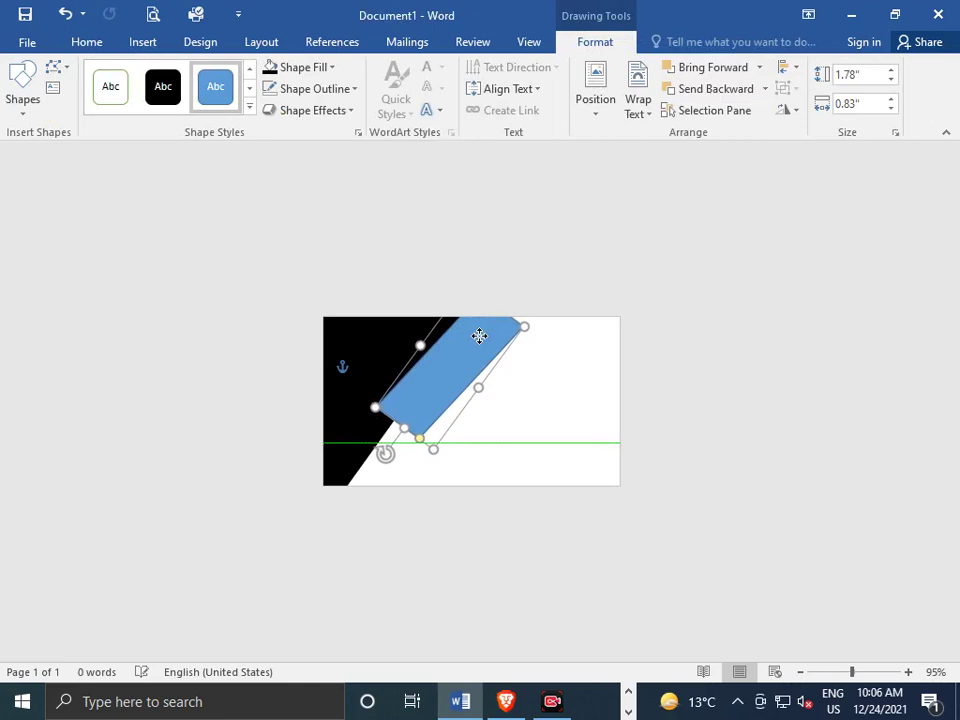
Send the strip behind the black triangle and narrow it to a 1.16 by 0.83 inch band
{"action": "left_click", "coordinate": [715, 89]}
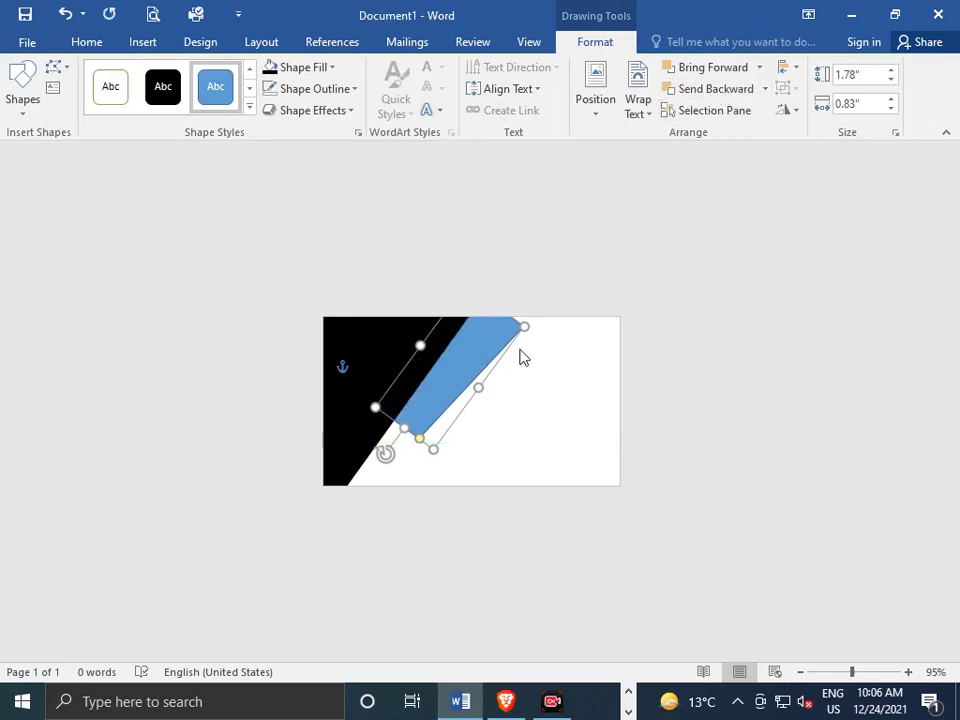
{"action": "left_click_drag", "start_coordinate": [405, 425], "coordinate": [436, 386]}
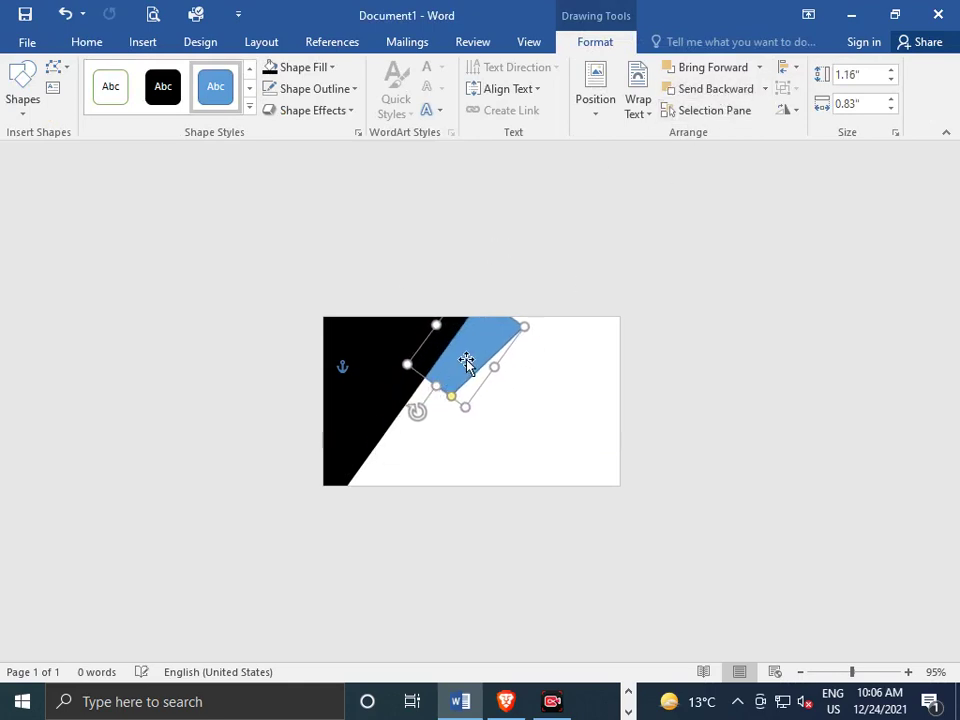
{"action": "left_click_drag", "start_coordinate": [497, 342], "coordinate": [486, 345]}
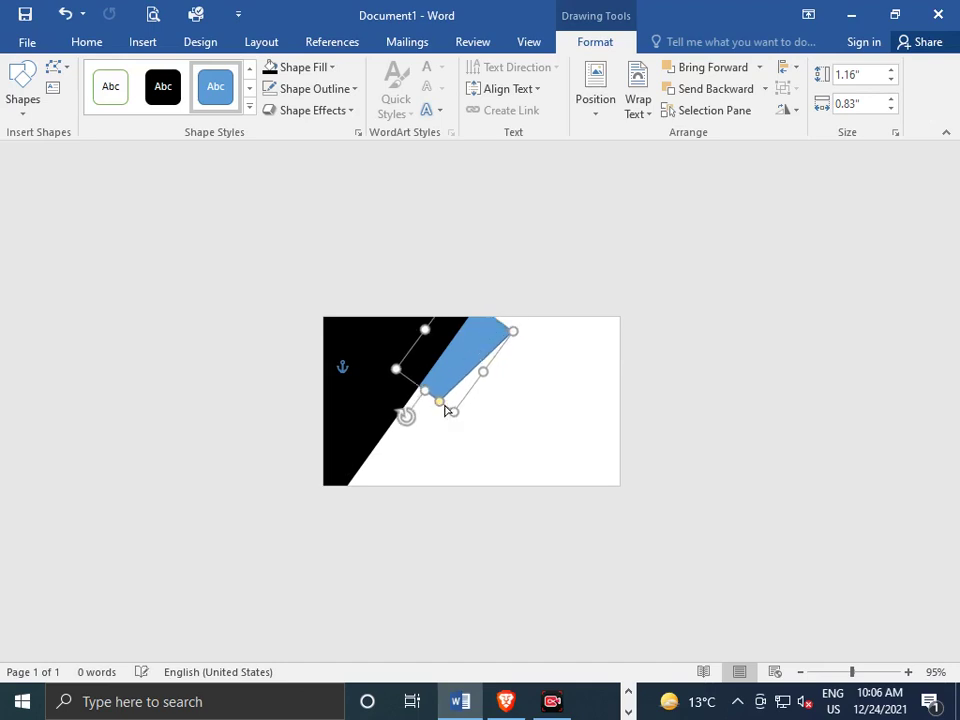
{"action": "left_click_drag", "start_coordinate": [440, 405], "coordinate": [451, 410]}
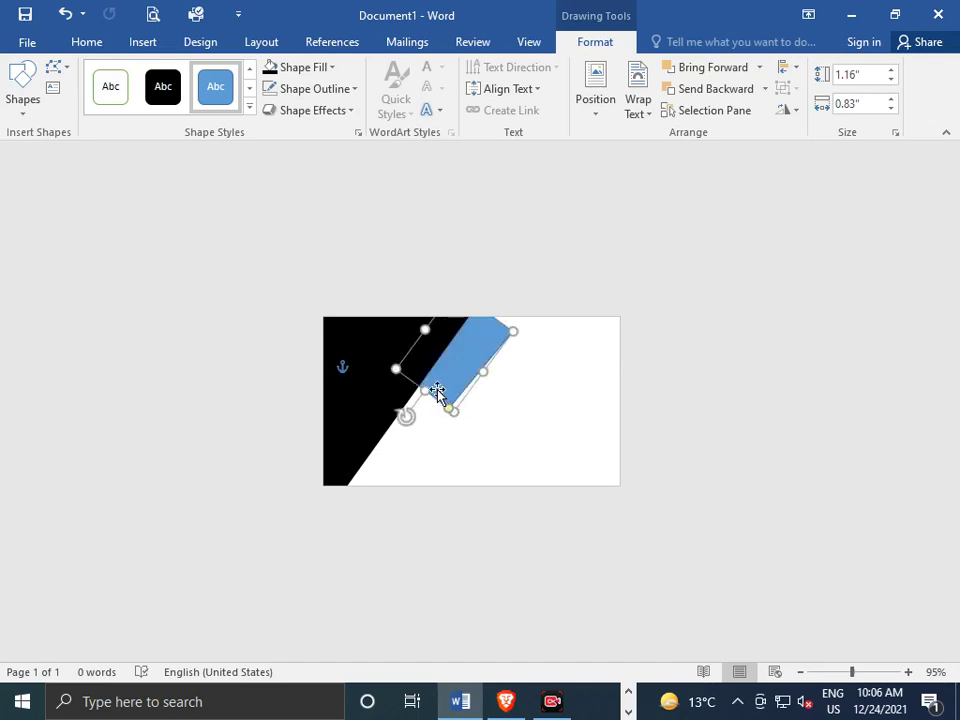
{"action": "left_click_drag", "start_coordinate": [408, 421], "coordinate": [446, 372]}
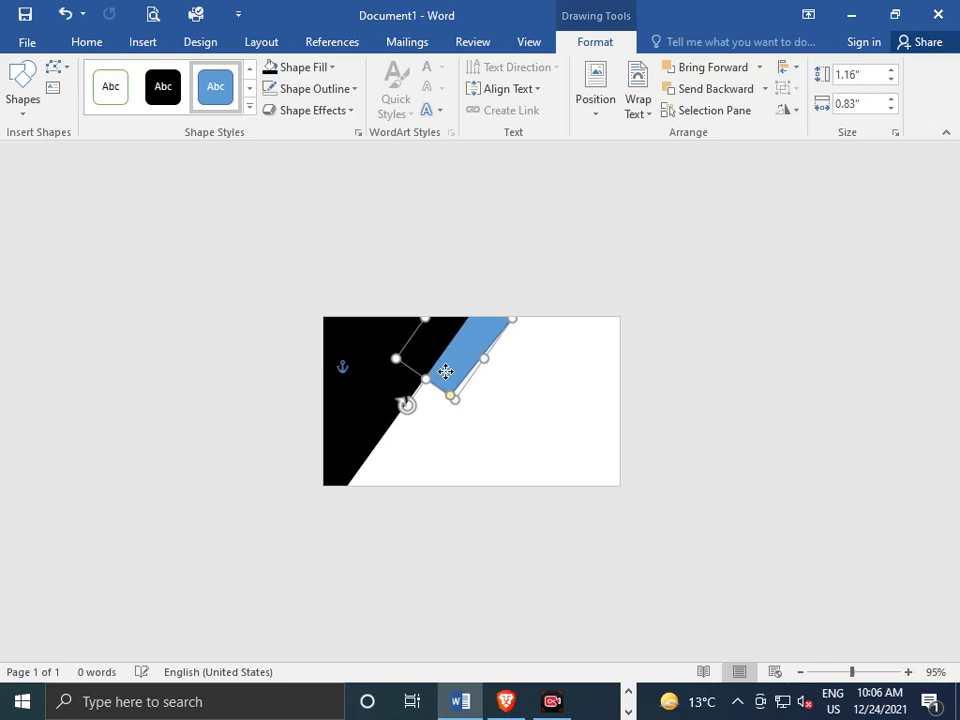
Reshape the strip's lower end by moving its bottom vertex with Edit Points
{"action": "left_click", "coordinate": [474, 425]}
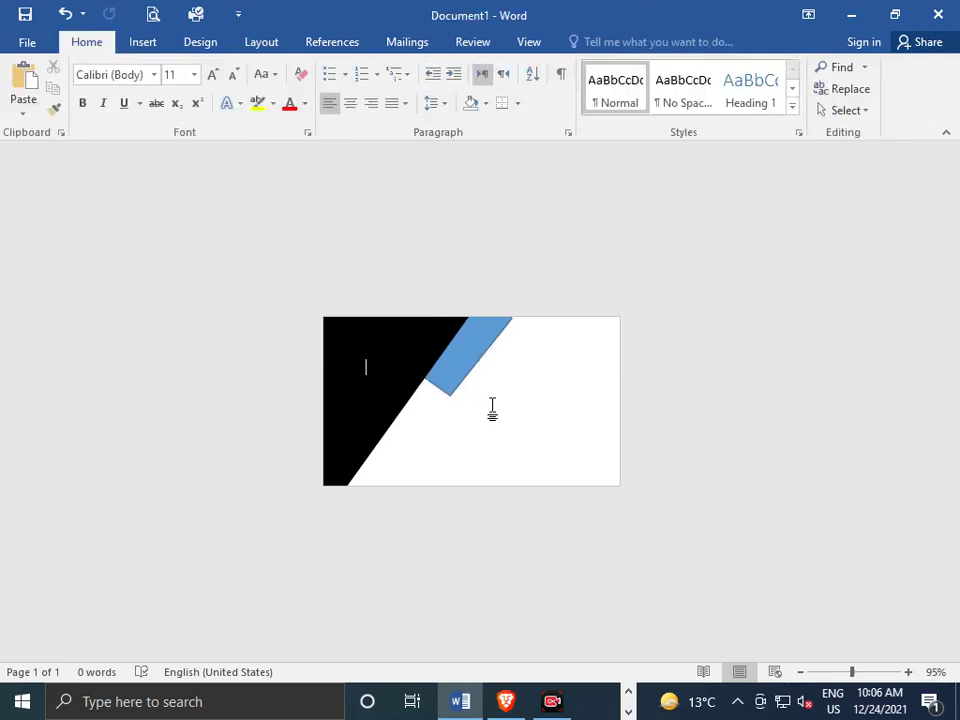
{"action": "left_click", "coordinate": [456, 351]}
{"action": "left_click", "coordinate": [56, 67]}
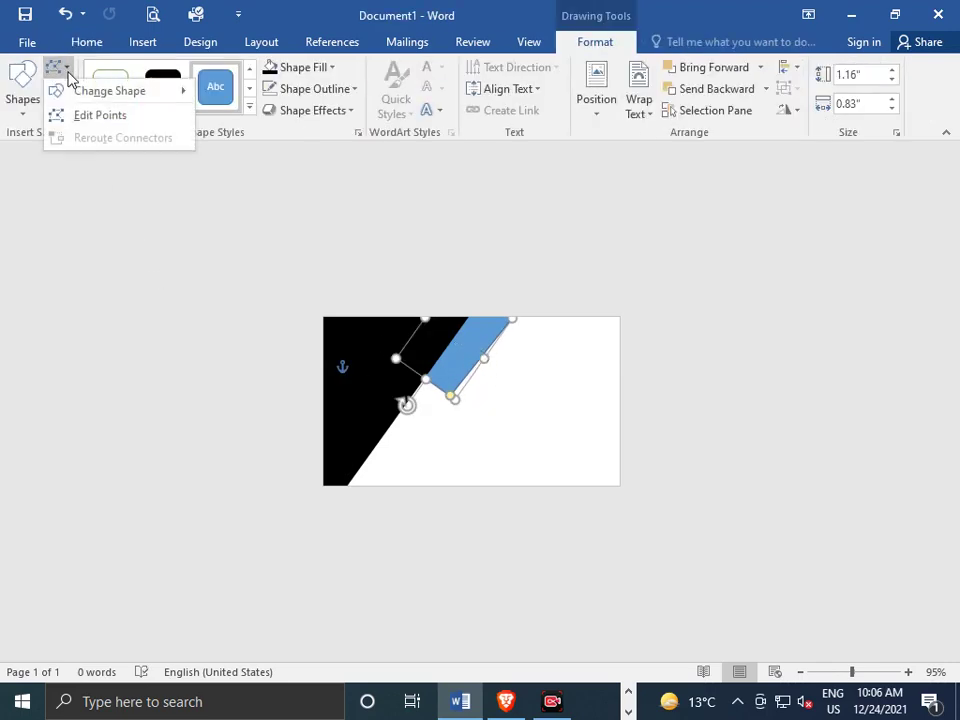
{"action": "left_click", "coordinate": [80, 114]}
{"action": "left_click", "coordinate": [451, 394]}
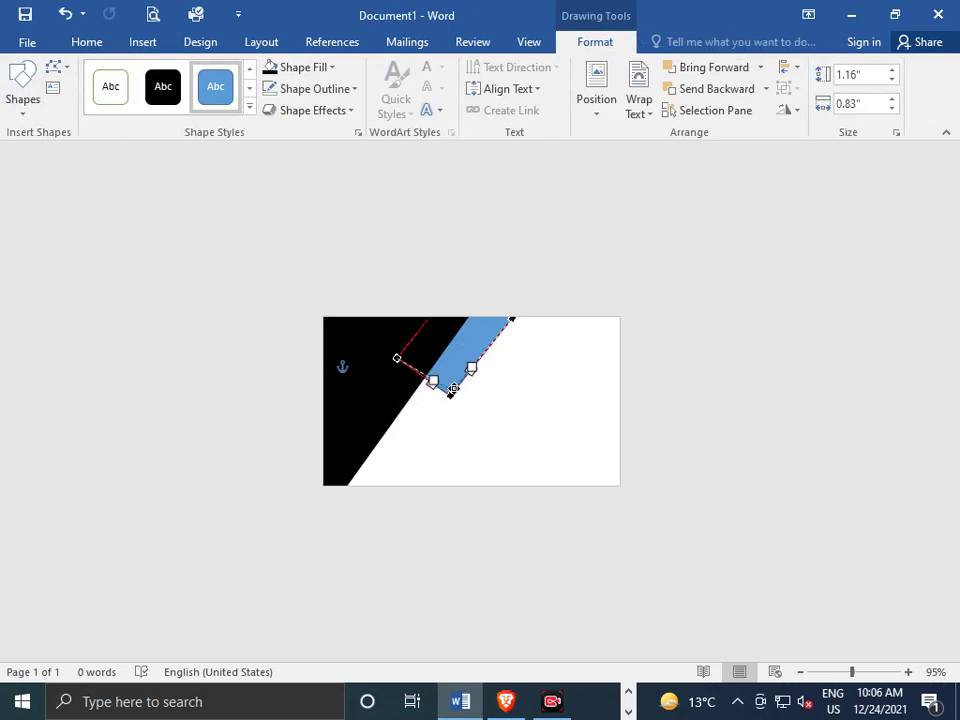
{"action": "left_click_drag", "start_coordinate": [468, 379], "coordinate": [468, 379]}
{"action": "left_click", "coordinate": [464, 351]}
Fill the strip red and nudge it down and left along the black diagonal
{"action": "left_click", "coordinate": [490, 403]}
{"action": "left_click", "coordinate": [463, 358]}
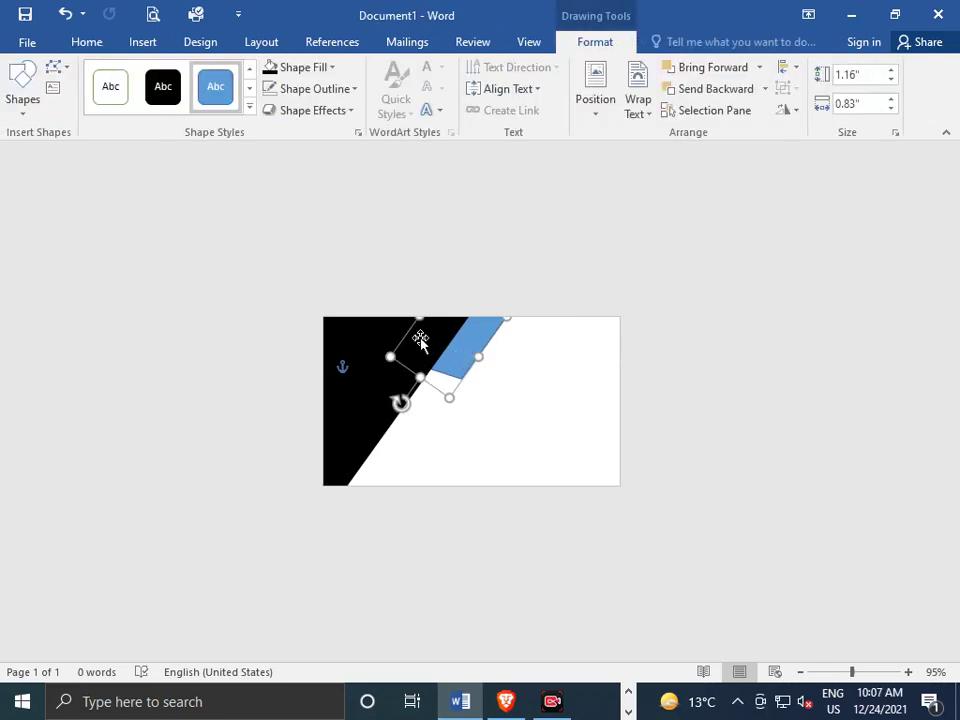
{"action": "left_click", "coordinate": [312, 74]}
{"action": "left_click", "coordinate": [284, 213]}
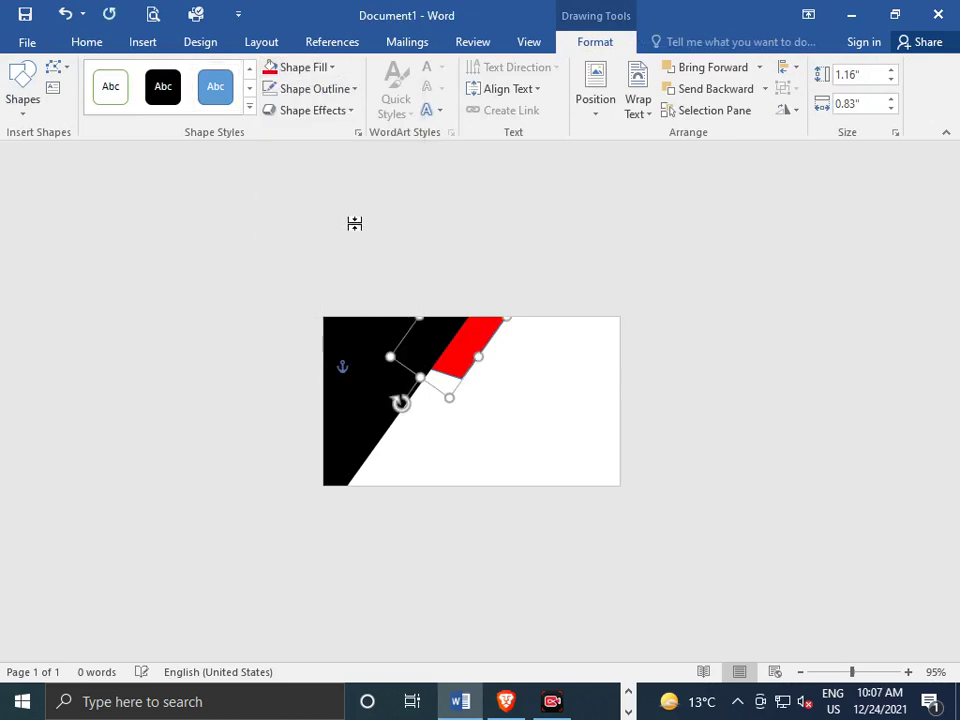
{"action": "left_click", "coordinate": [481, 400]}
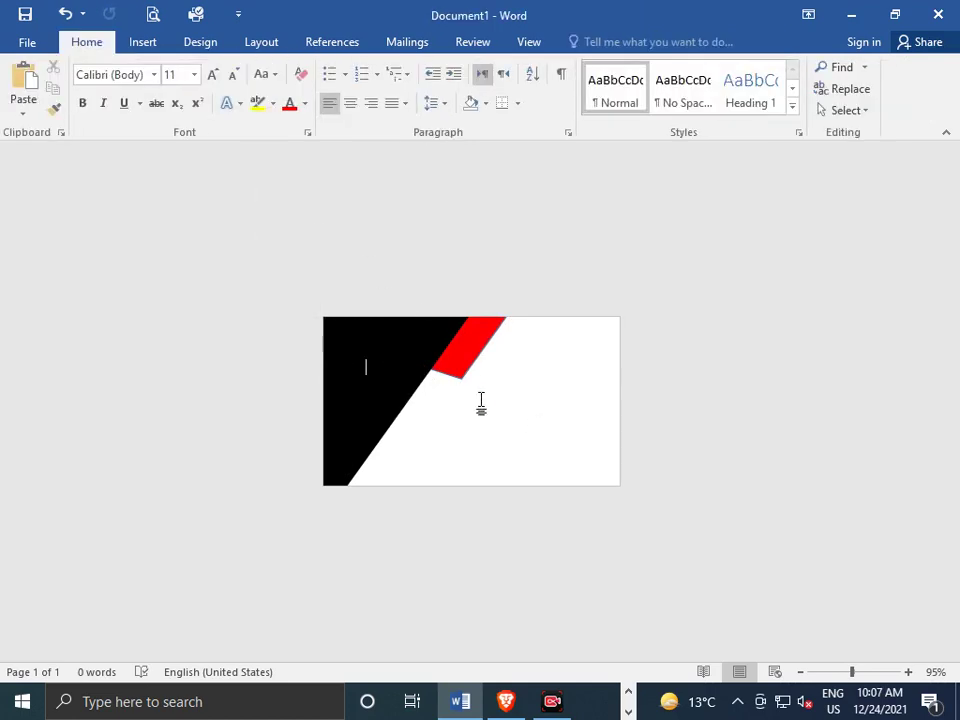
{"action": "left_click", "coordinate": [455, 345]}
{"action": "left_click_drag", "start_coordinate": [420, 378], "coordinate": [410, 385]}
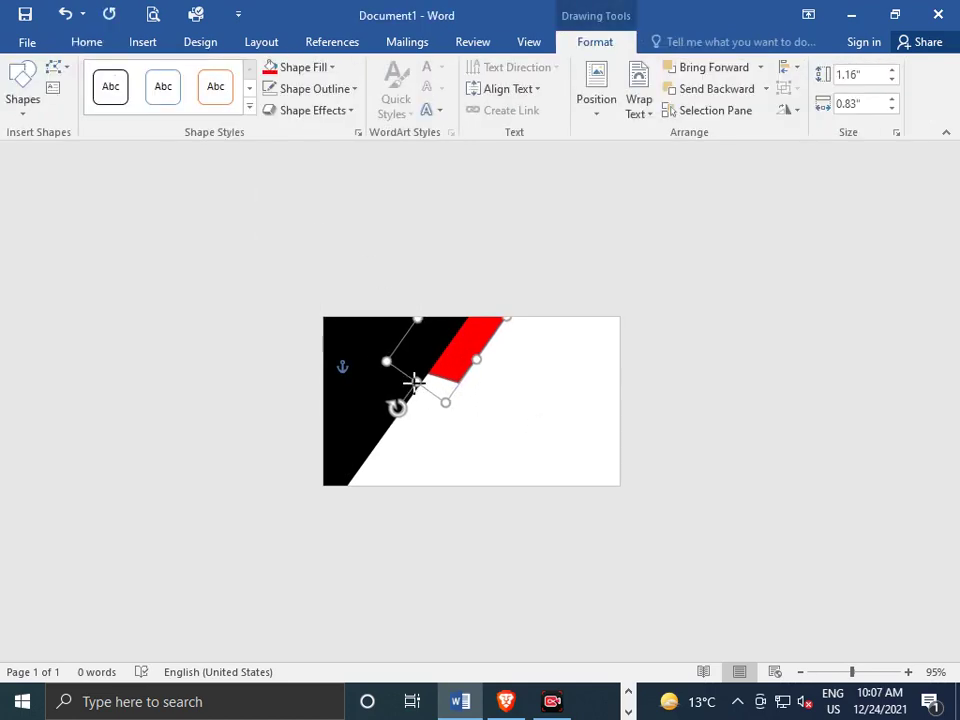
{"action": "left_click", "coordinate": [522, 412]}
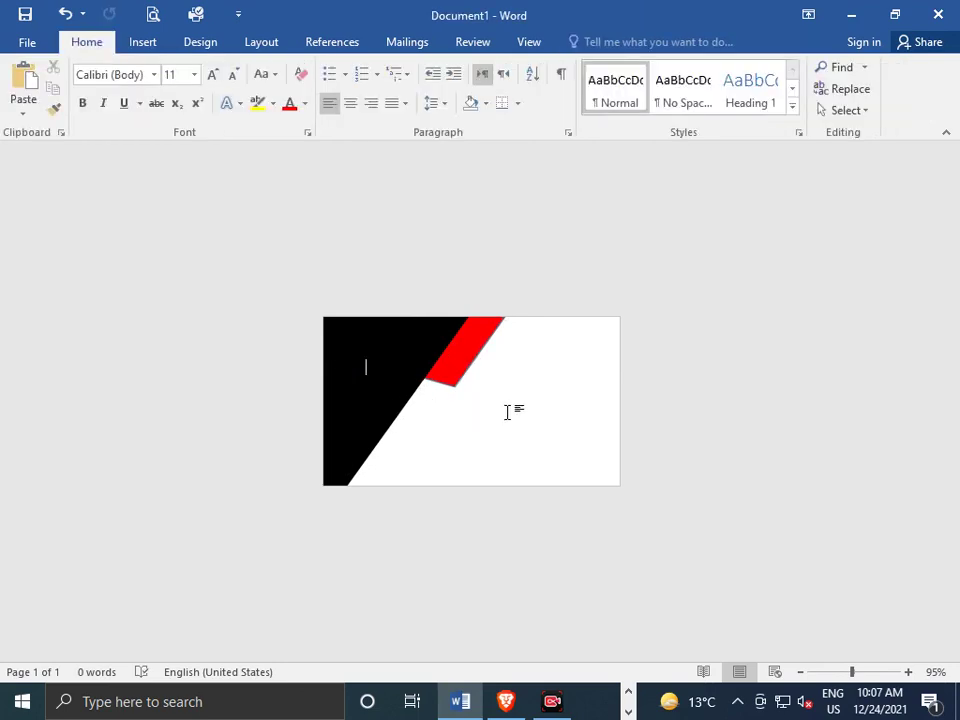
{"action": "left_click", "coordinate": [150, 45]}
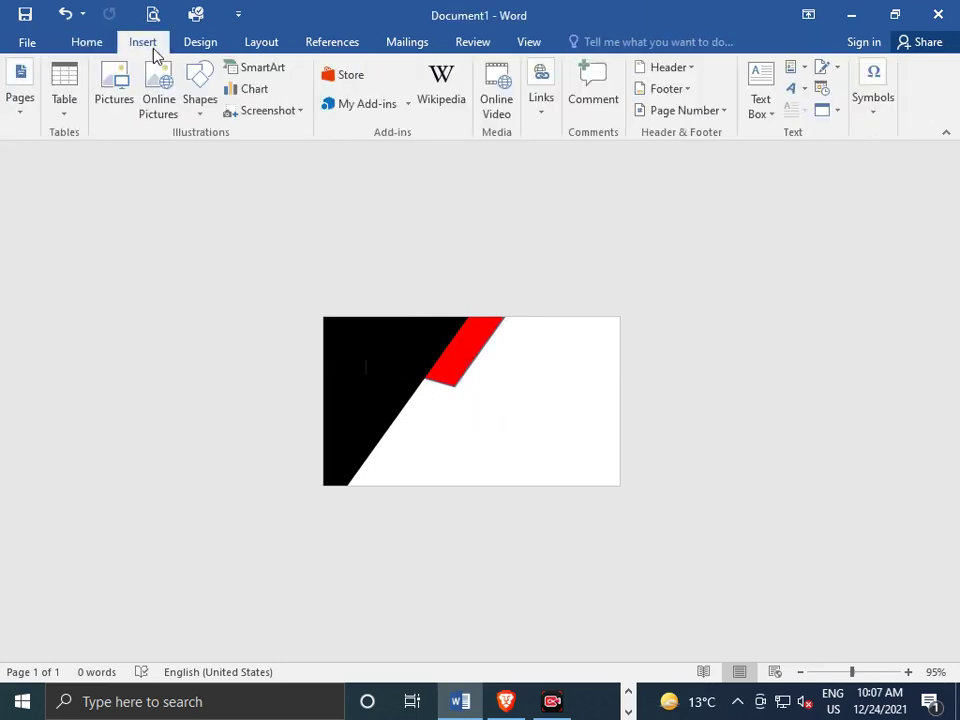
Draw a rectangle over the card's lower-left area, tilted clockwise and aligned to the left edge
{"action": "left_click", "coordinate": [198, 100]}
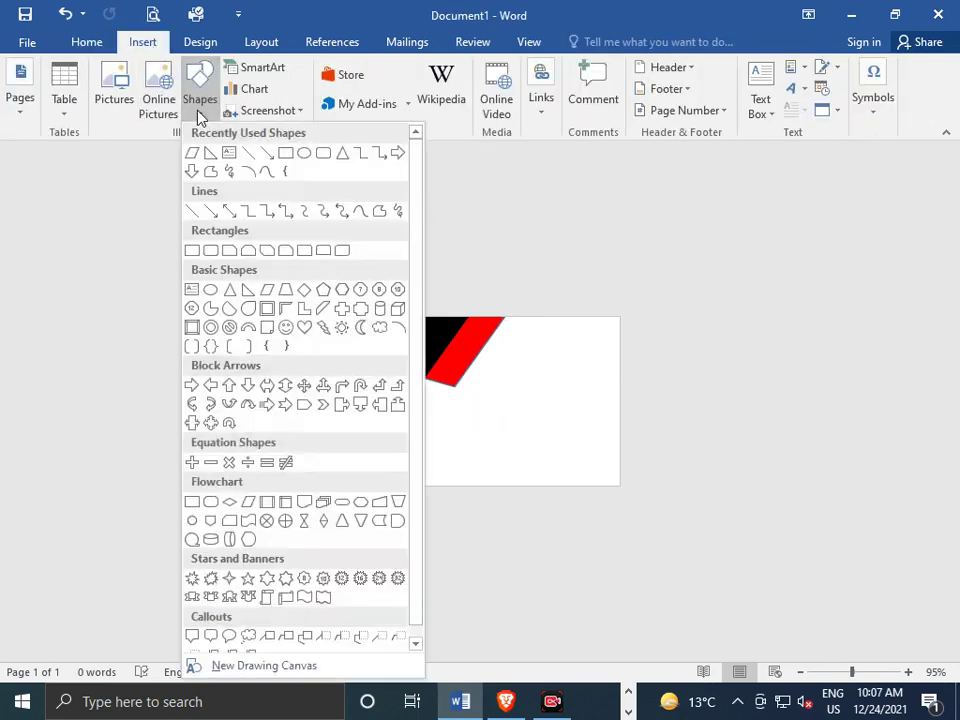
{"action": "left_click", "coordinate": [284, 156]}
{"action": "left_click_drag", "start_coordinate": [330, 403], "coordinate": [468, 486]}
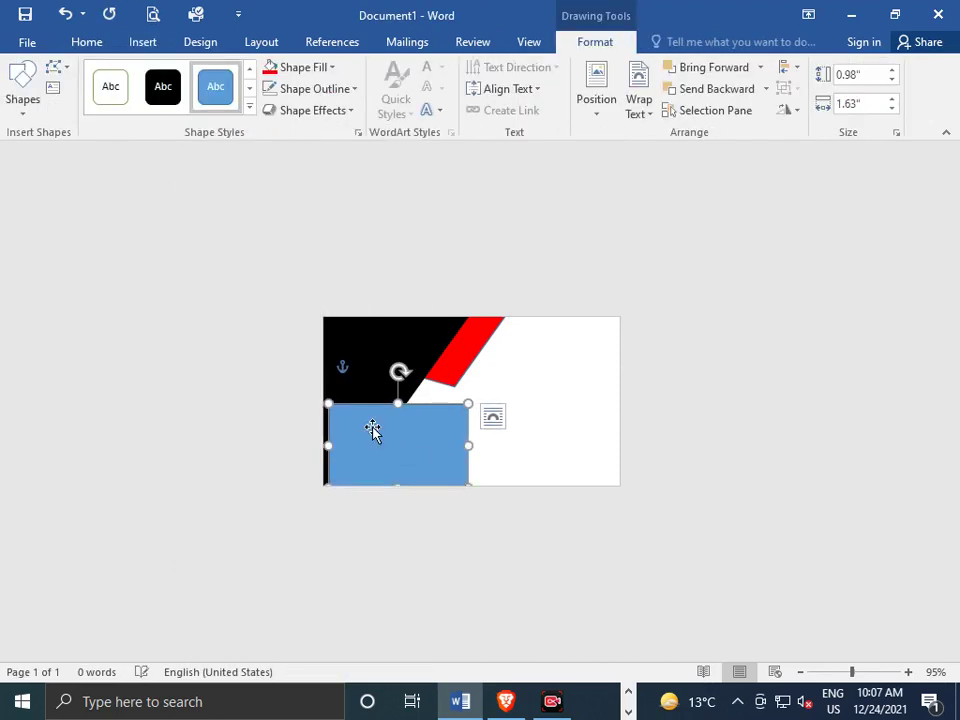
{"action": "left_click_drag", "start_coordinate": [331, 447], "coordinate": [289, 443]}
{"action": "left_click_drag", "start_coordinate": [377, 370], "coordinate": [399, 386]}
{"action": "mouse_move", "coordinate": [399, 441]}
{"action": "left_mouse_down"}
{"action": "mouse_move", "coordinate": [364, 466]}
{"action": "mouse_move", "coordinate": [374, 472]}
{"action": "mouse_move", "coordinate": [389, 458]}
{"action": "left_mouse_up"}
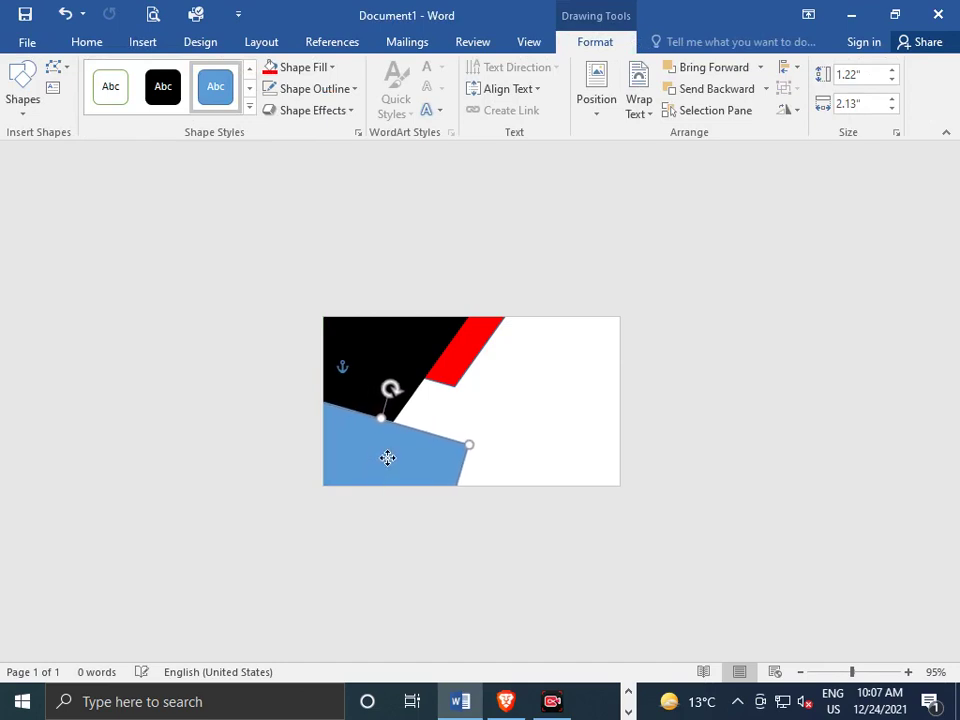
Pull one corner down and right with Edit Points, then fill the shape red
{"action": "left_click", "coordinate": [54, 66]}
{"action": "left_click", "coordinate": [82, 114]}
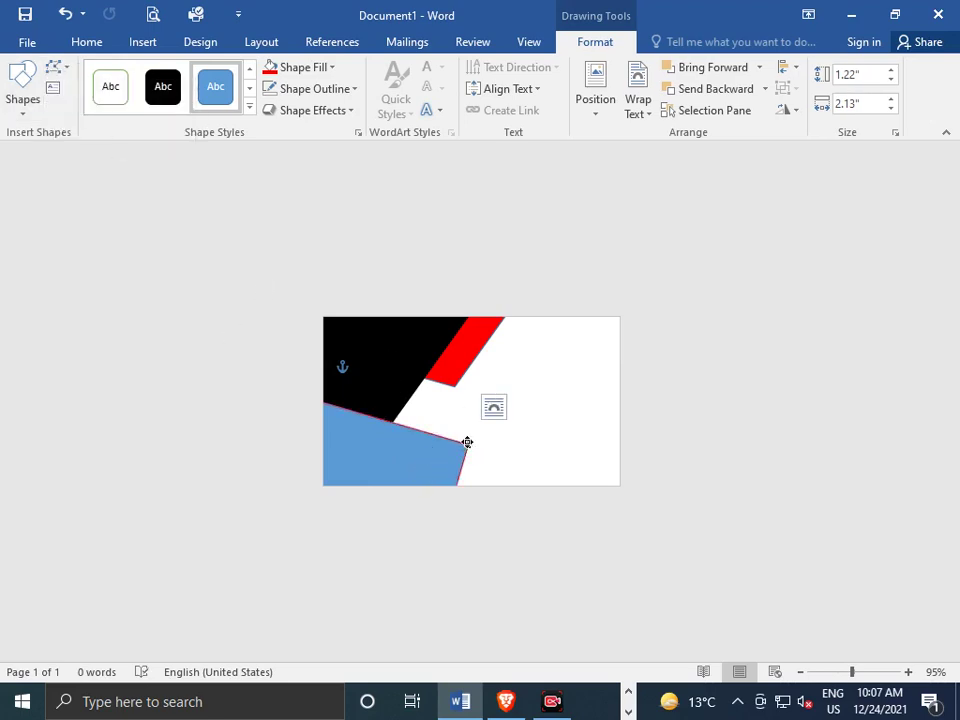
{"action": "left_click_drag", "start_coordinate": [470, 443], "coordinate": [492, 452]}
{"action": "left_click", "coordinate": [270, 67]}
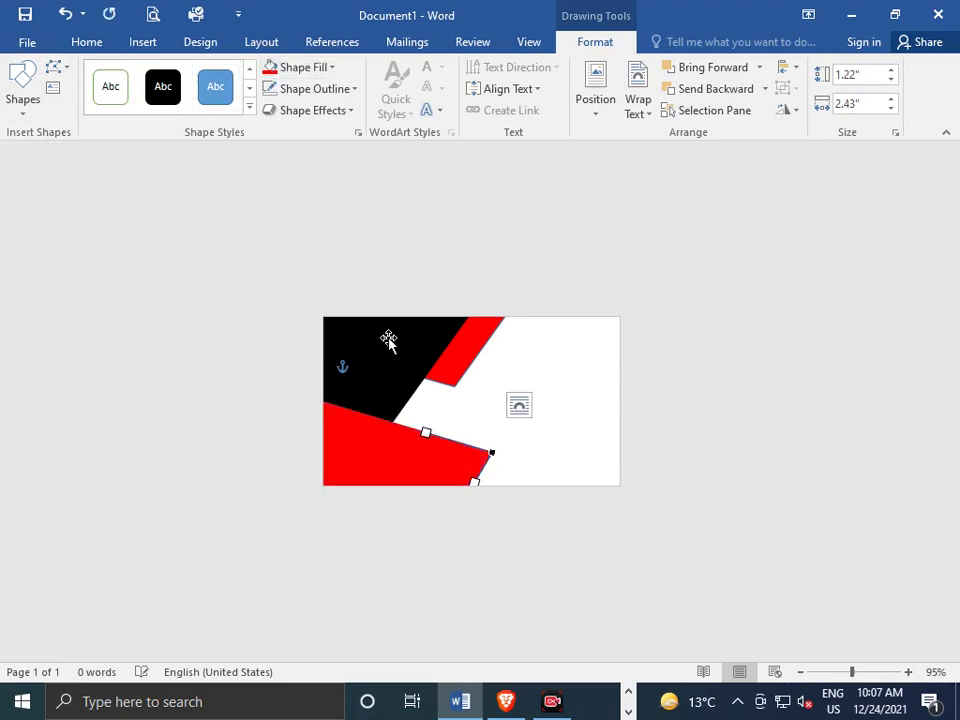
{"action": "left_click", "coordinate": [386, 450]}
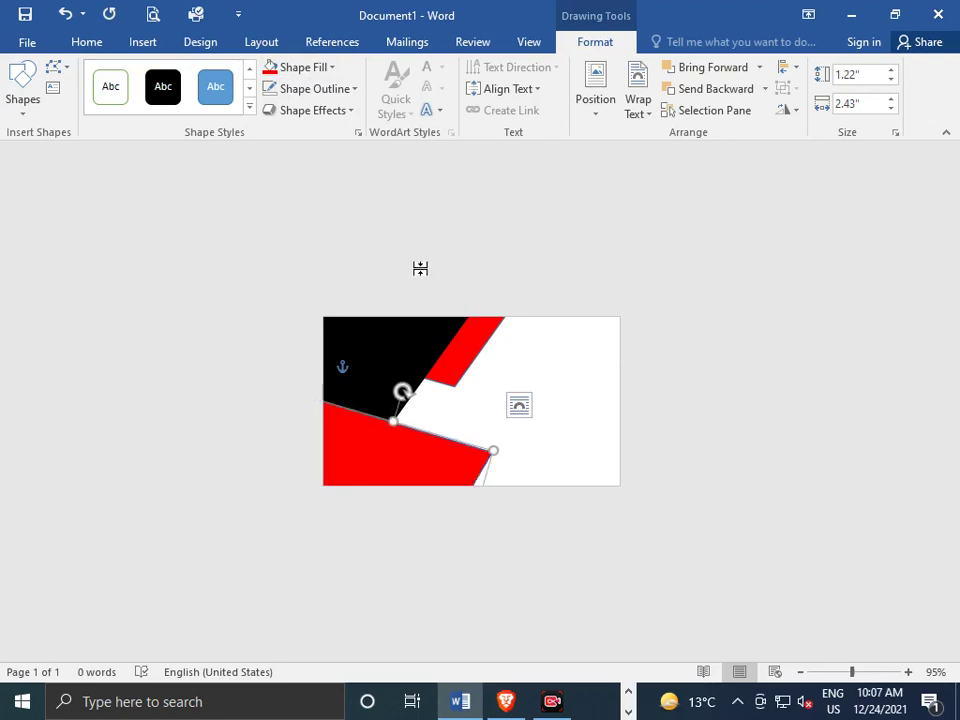
{"action": "left_click", "coordinate": [412, 345]}
{"action": "left_click", "coordinate": [524, 390]}
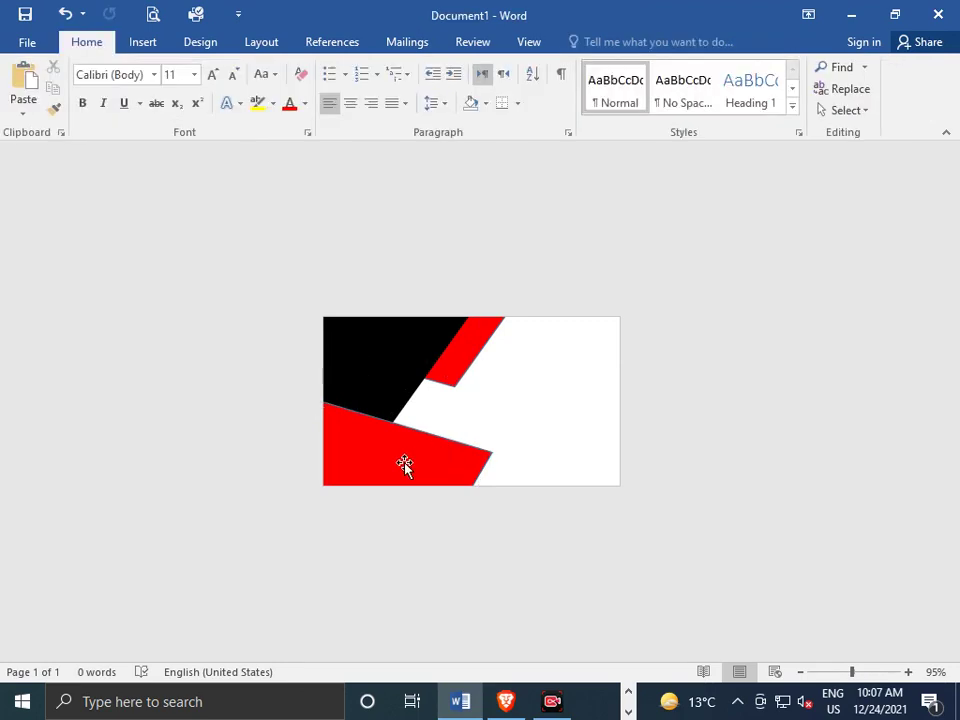
Select the black triangle and both red shapes and group them into one object
{"action": "left_click", "coordinate": [404, 465]}
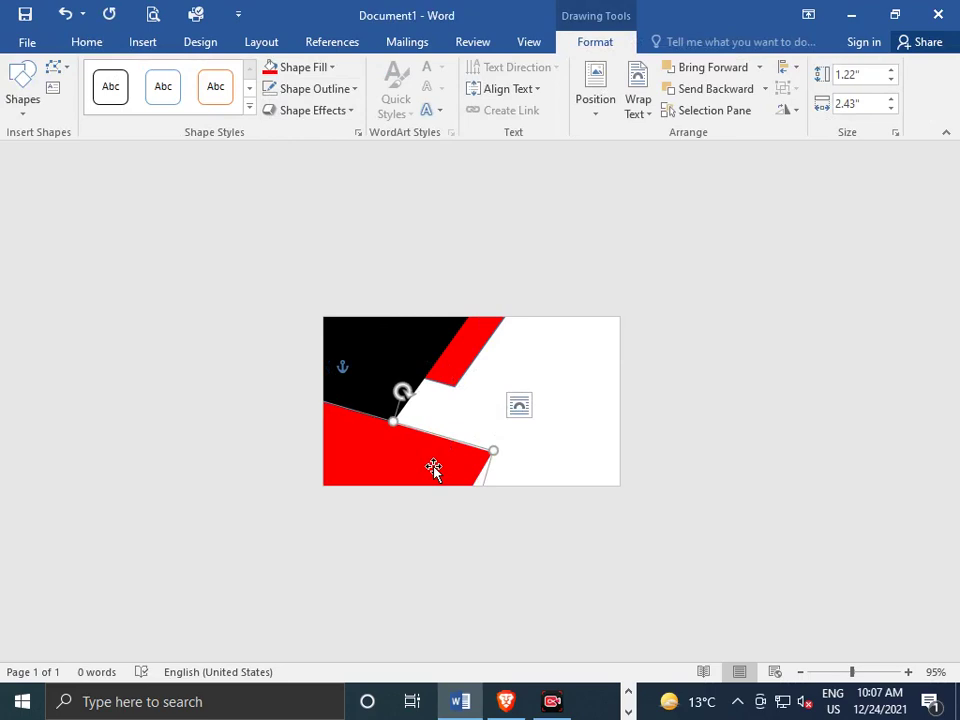
{"action": "left_click", "coordinate": [866, 676]}
{"action": "left_click", "coordinate": [431, 318]}
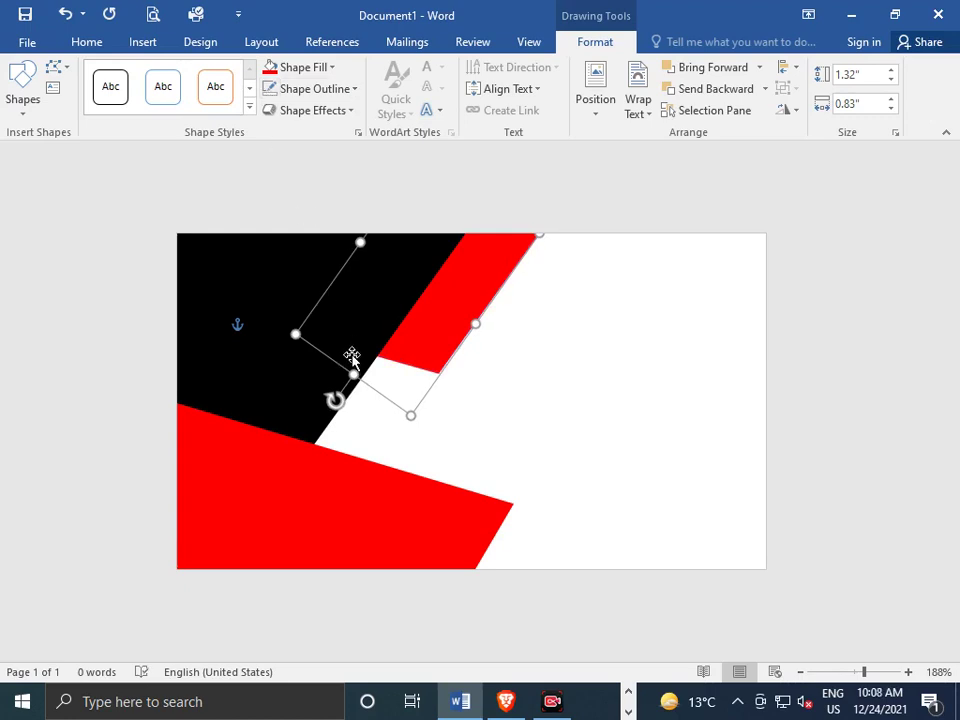
{"action": "left_click", "coordinate": [291, 483]}
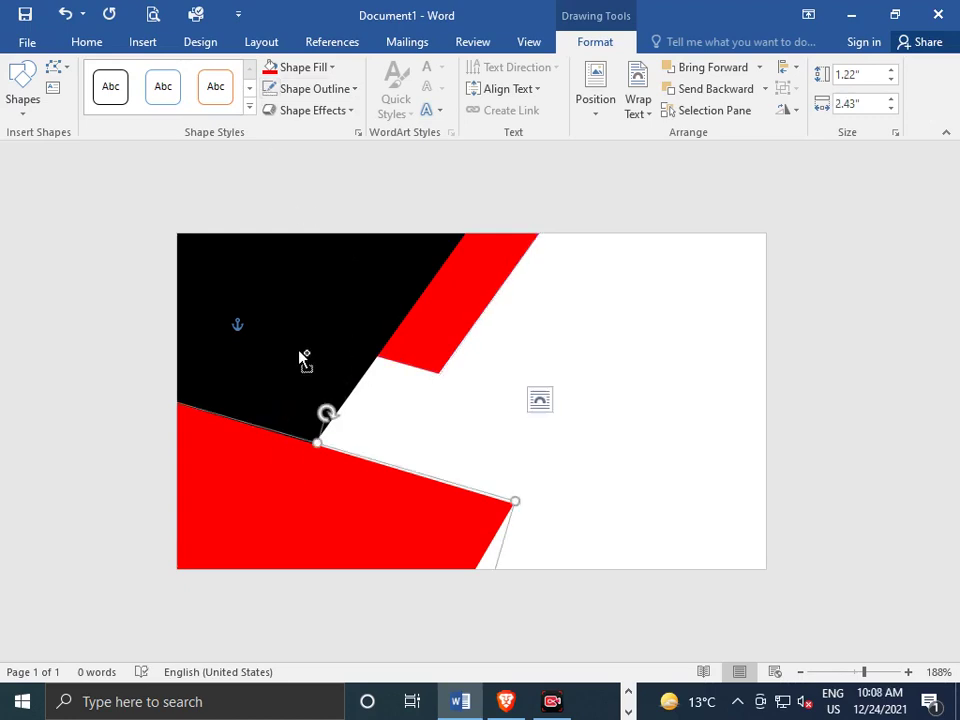
{"action": "left_click", "coordinate": [435, 326]}
{"action": "right_click", "coordinate": [440, 325]}
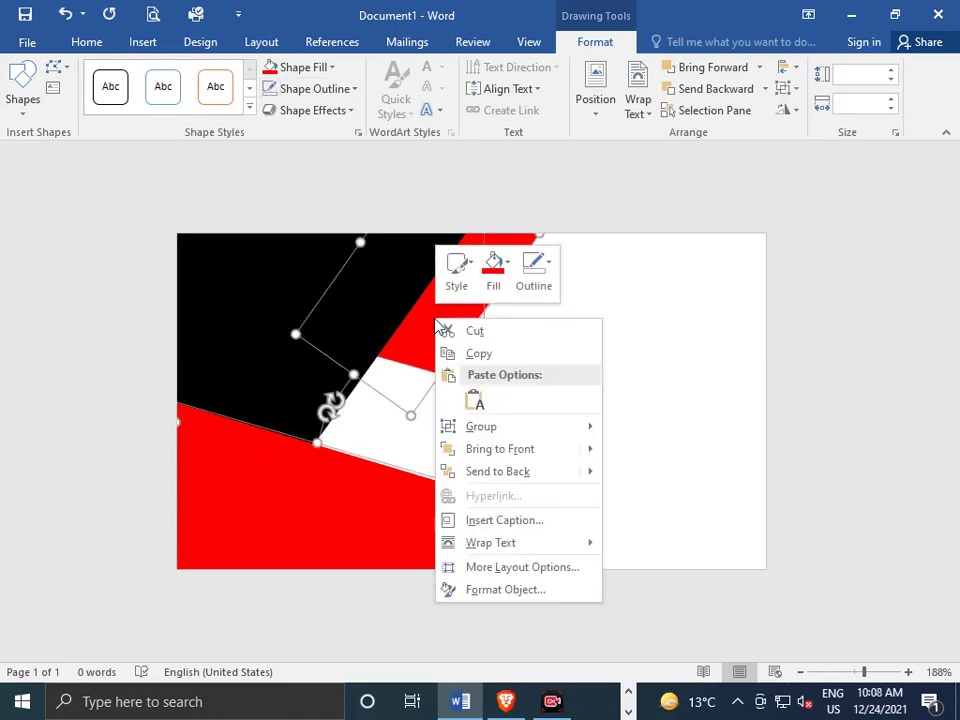
{"action": "left_click", "coordinate": [630, 430]}
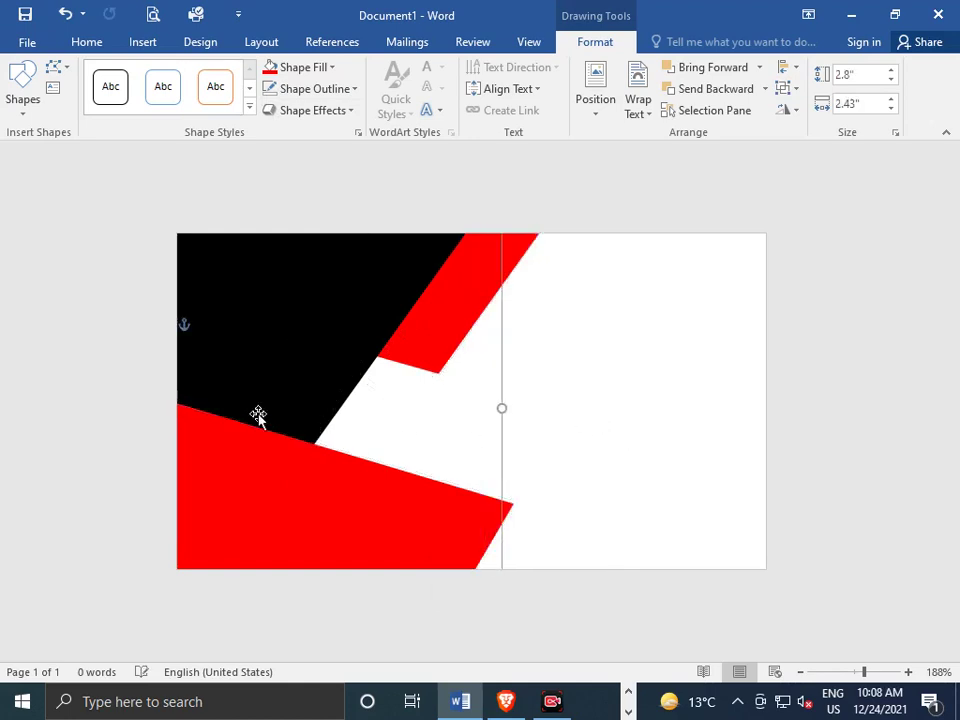
Cancel the Pictures dialog and bring up the Shapes gallery
{"action": "left_click", "coordinate": [141, 44]}
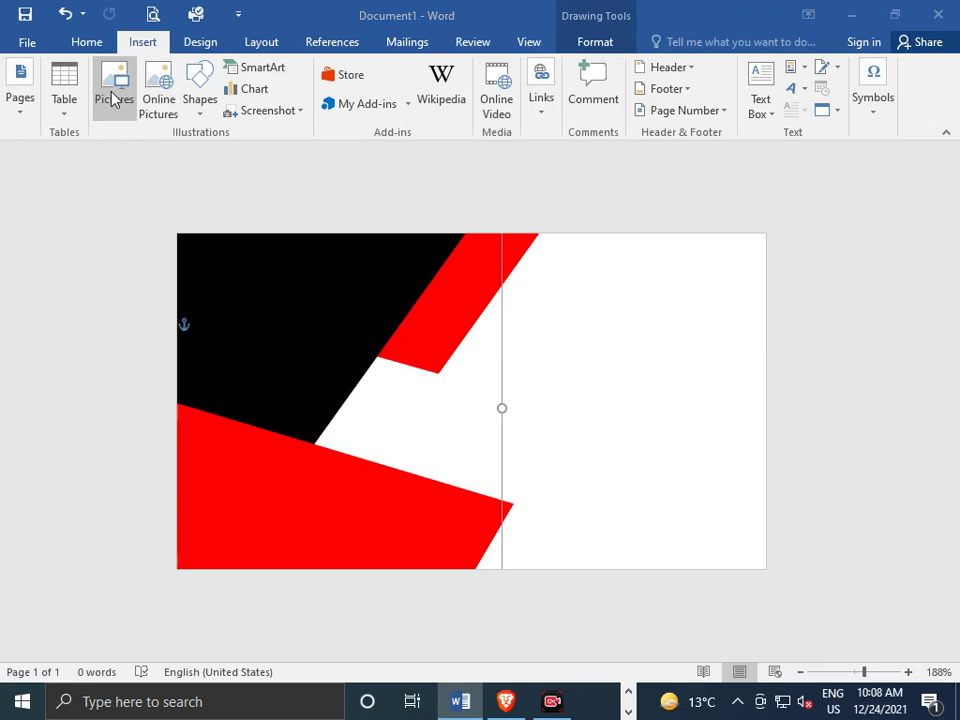
{"action": "left_click", "coordinate": [114, 97]}
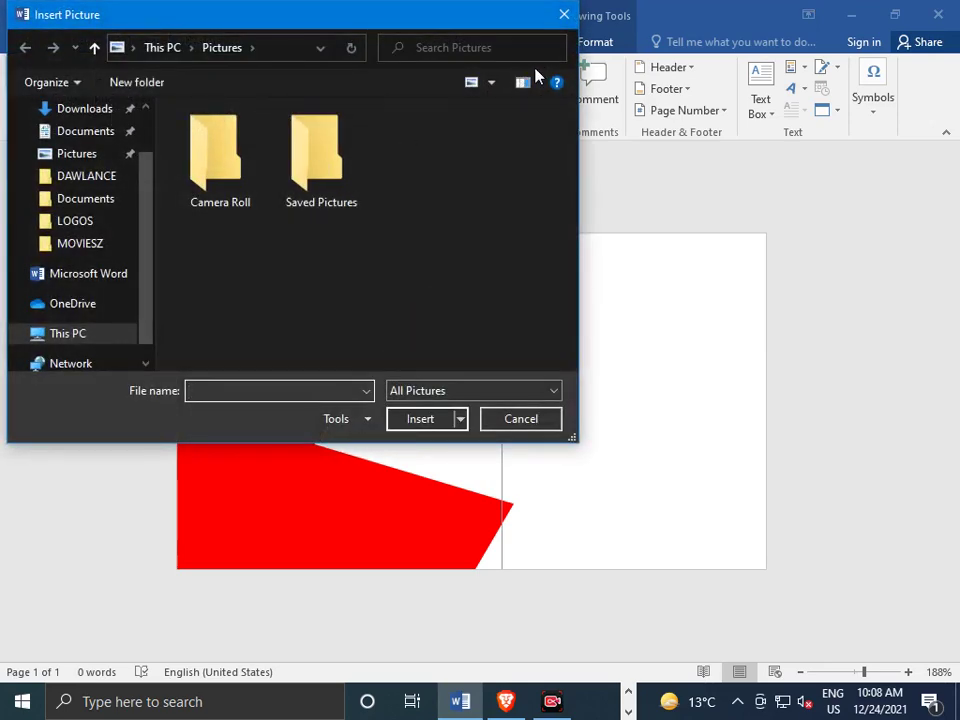
{"action": "left_click", "coordinate": [540, 418]}
{"action": "left_click", "coordinate": [199, 112]}
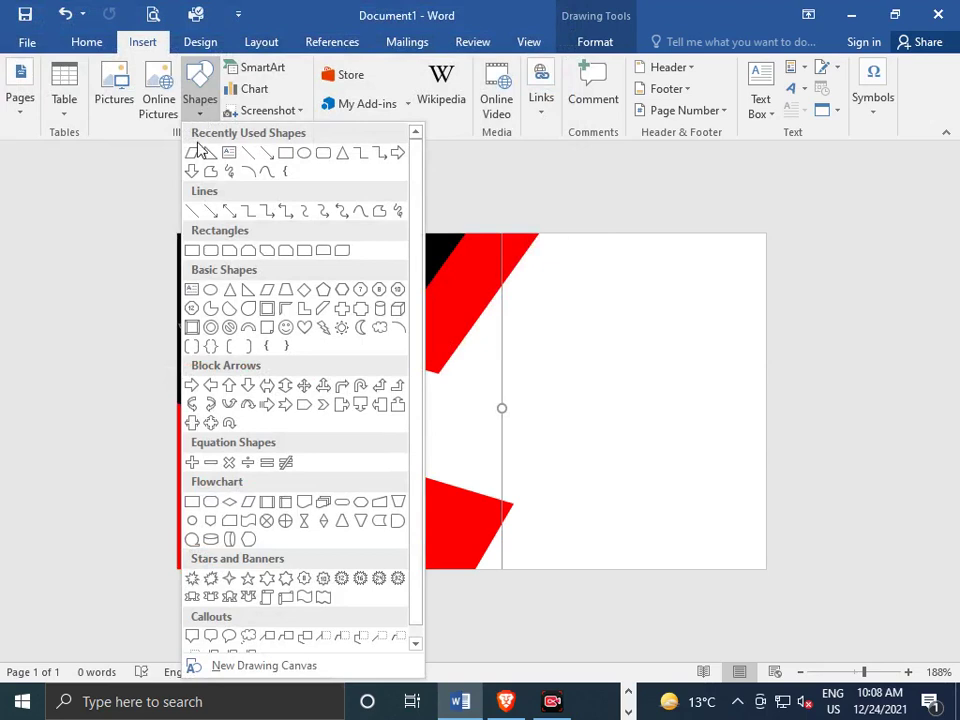
Draw a flat, slanted parallelogram stretching to the card's bottom-right edge
{"action": "left_click", "coordinate": [267, 289]}
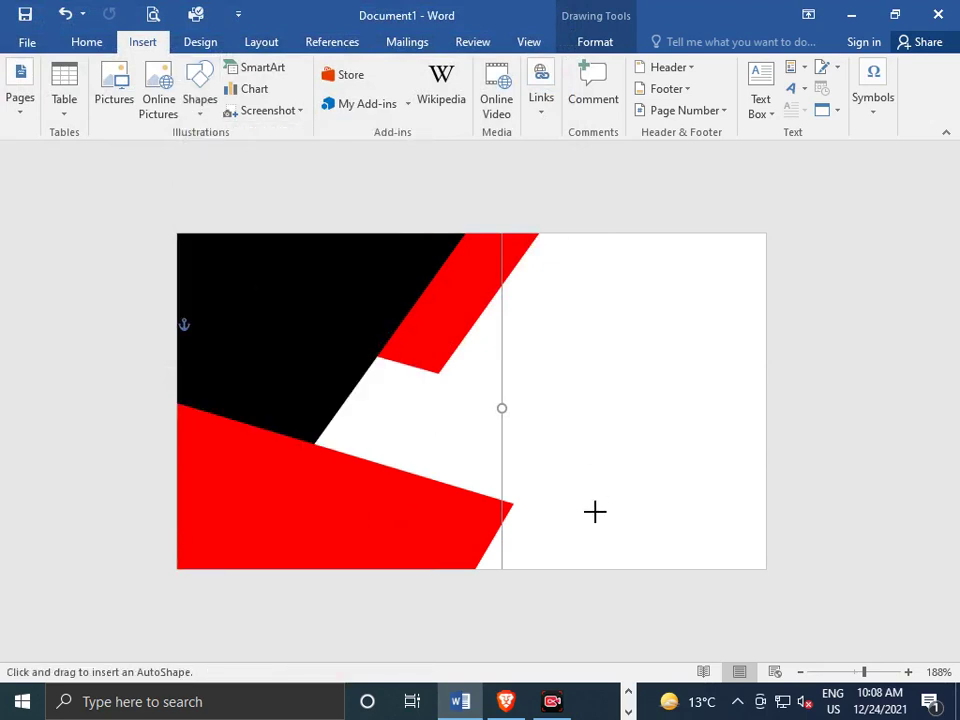
{"action": "left_click_drag", "start_coordinate": [578, 500], "coordinate": [729, 566]}
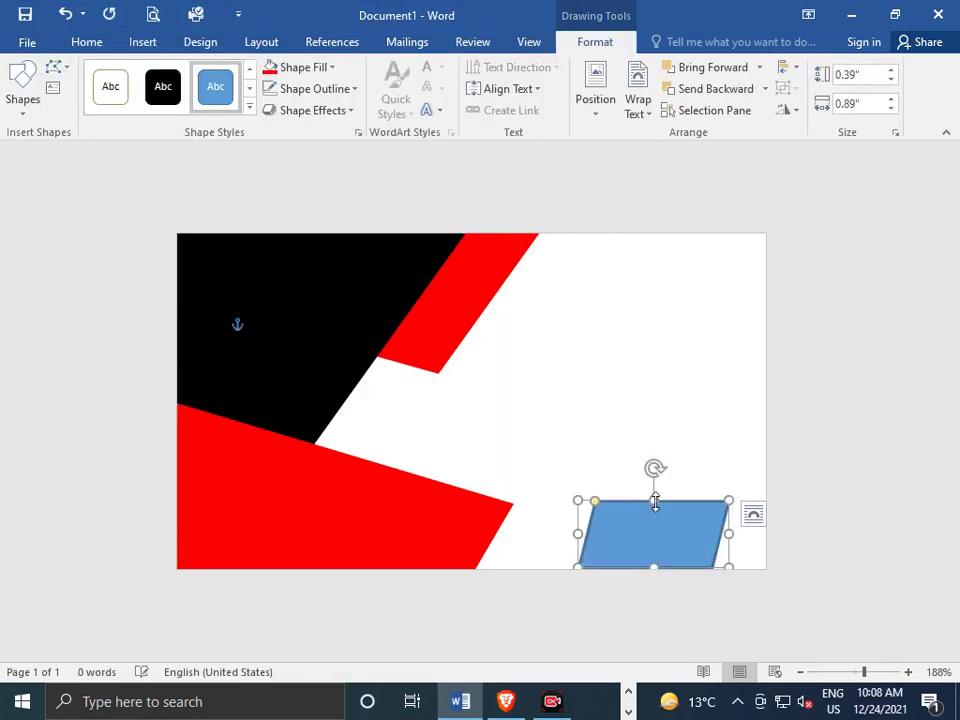
{"action": "left_click_drag", "start_coordinate": [655, 502], "coordinate": [655, 535]}
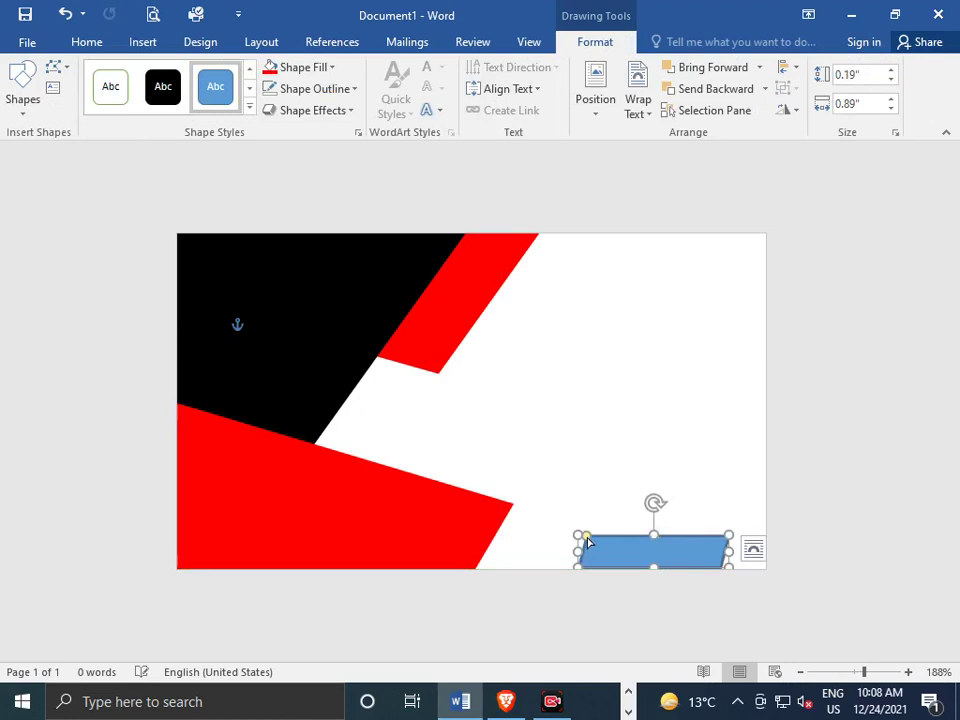
{"action": "left_click_drag", "start_coordinate": [588, 540], "coordinate": [609, 542]}
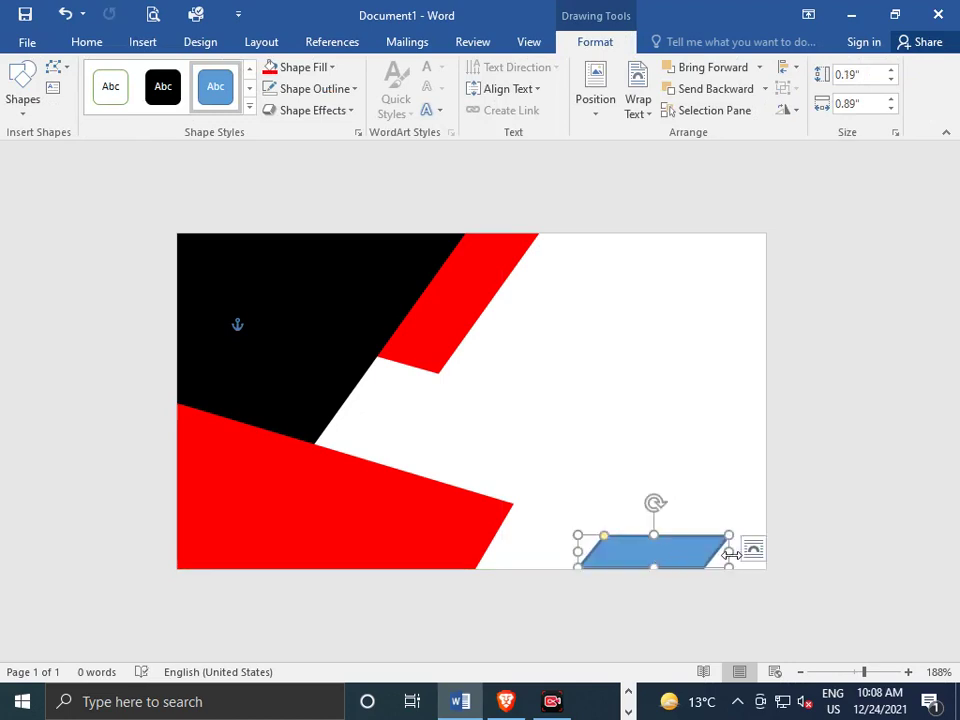
{"action": "left_click_drag", "start_coordinate": [732, 553], "coordinate": [797, 553]}
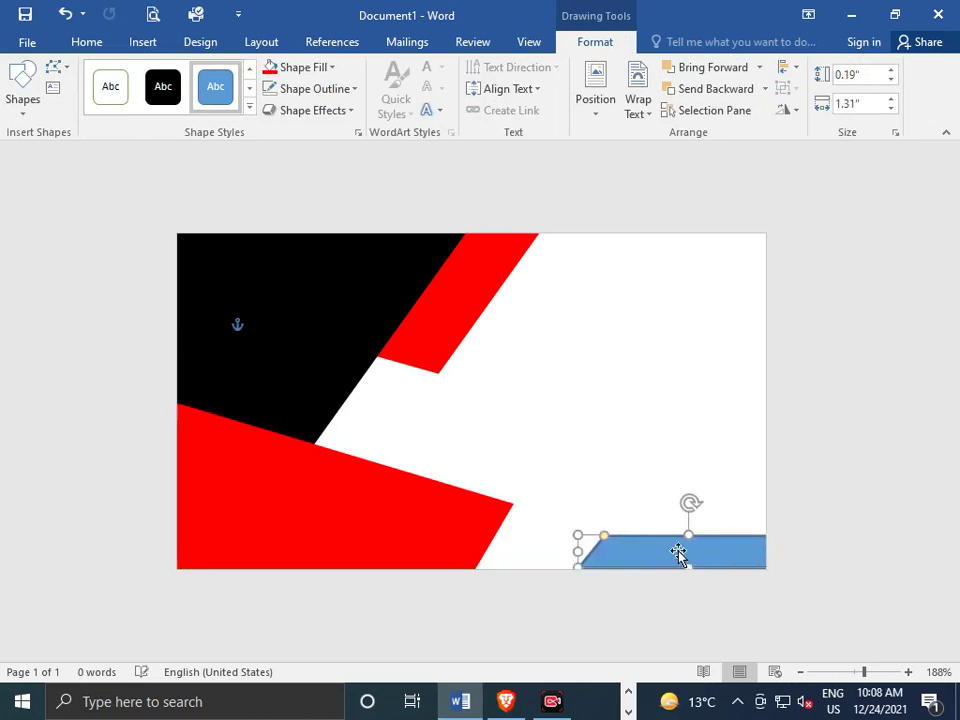
{"action": "left_click_drag", "start_coordinate": [652, 547], "coordinate": [650, 553]}
{"action": "left_click_drag", "start_coordinate": [648, 553], "coordinate": [642, 553]}
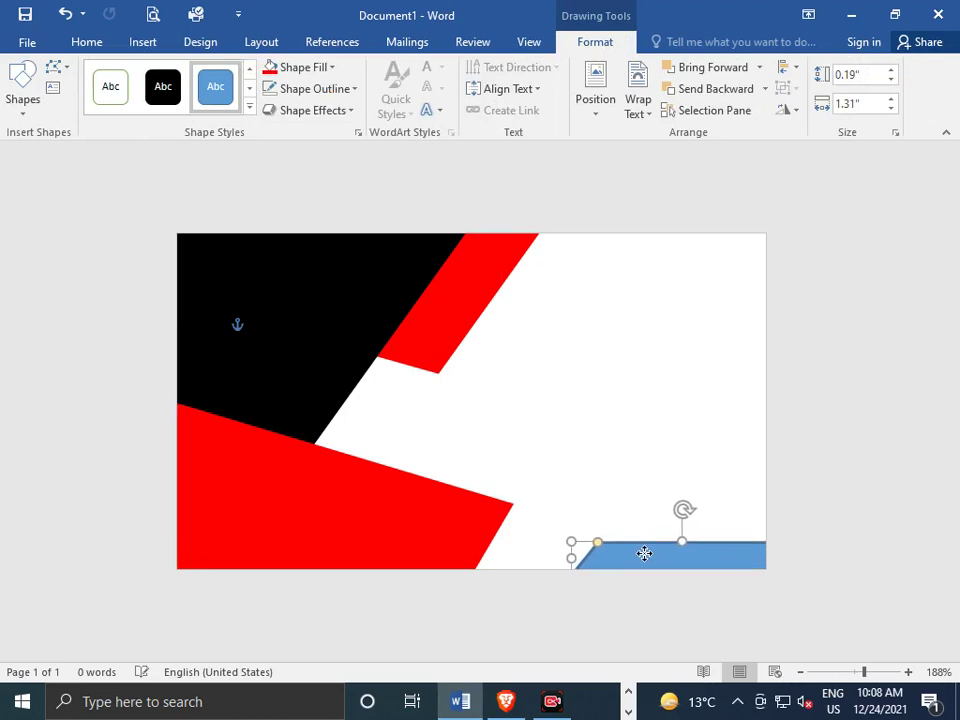
Fill the strip black and align it with the bottom-right corner
{"action": "left_click", "coordinate": [289, 68]}
{"action": "left_click", "coordinate": [284, 105]}
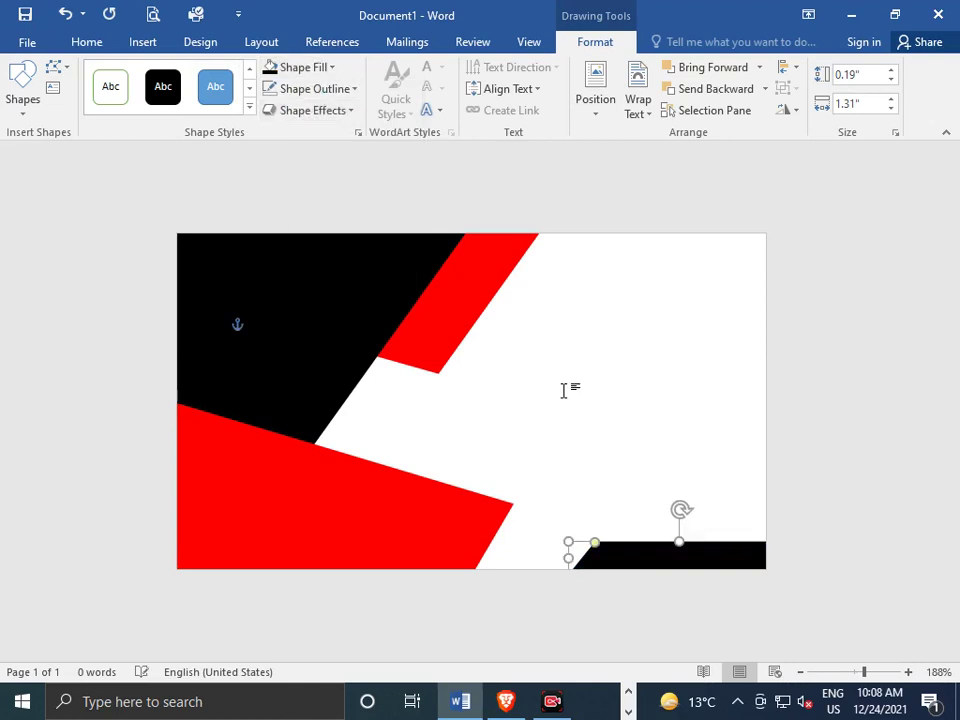
{"action": "left_click", "coordinate": [598, 546]}
{"action": "left_click_drag", "start_coordinate": [668, 560], "coordinate": [665, 558]}
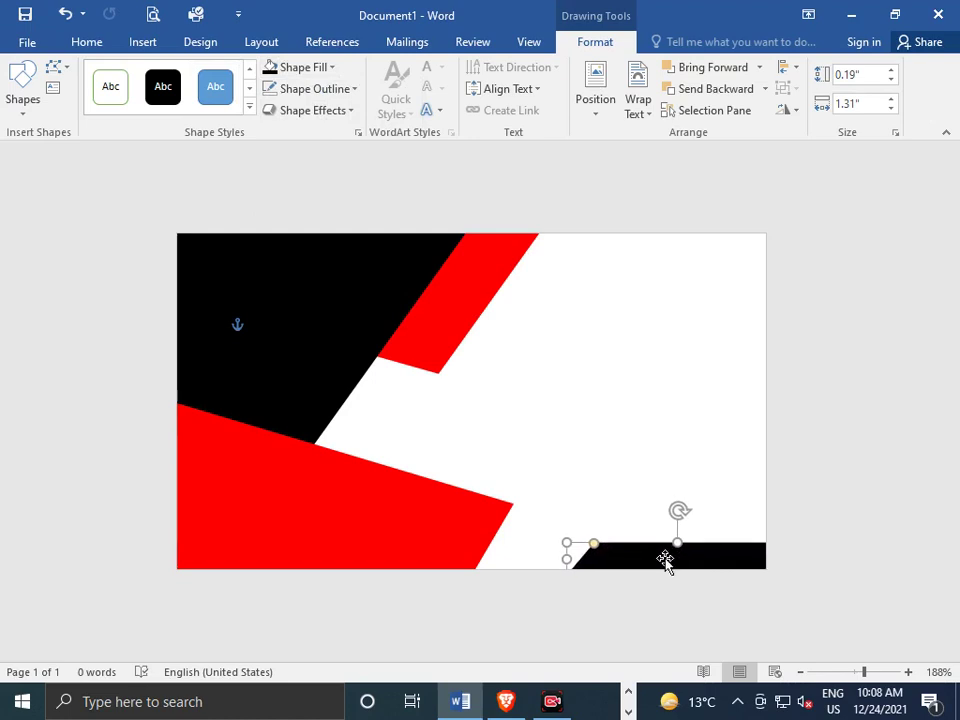
{"action": "left_click", "coordinate": [600, 463]}
{"action": "left_click", "coordinate": [649, 563]}
{"action": "left_click", "coordinate": [557, 438]}
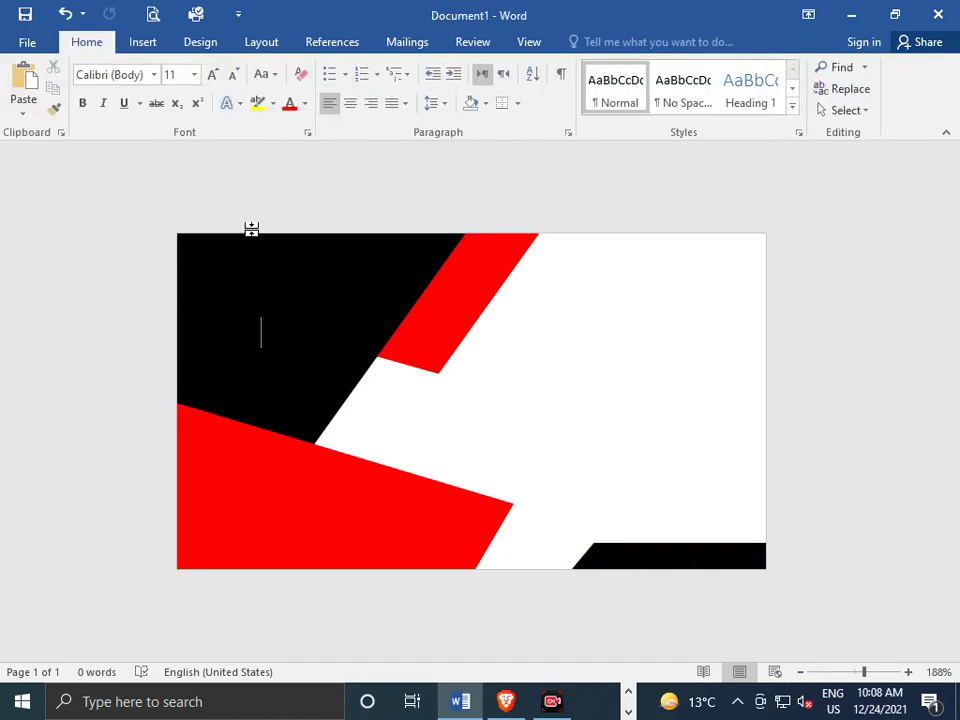
Insert the 20211224_093053 AFY logo image from the Desktop
{"action": "left_click", "coordinate": [143, 45]}
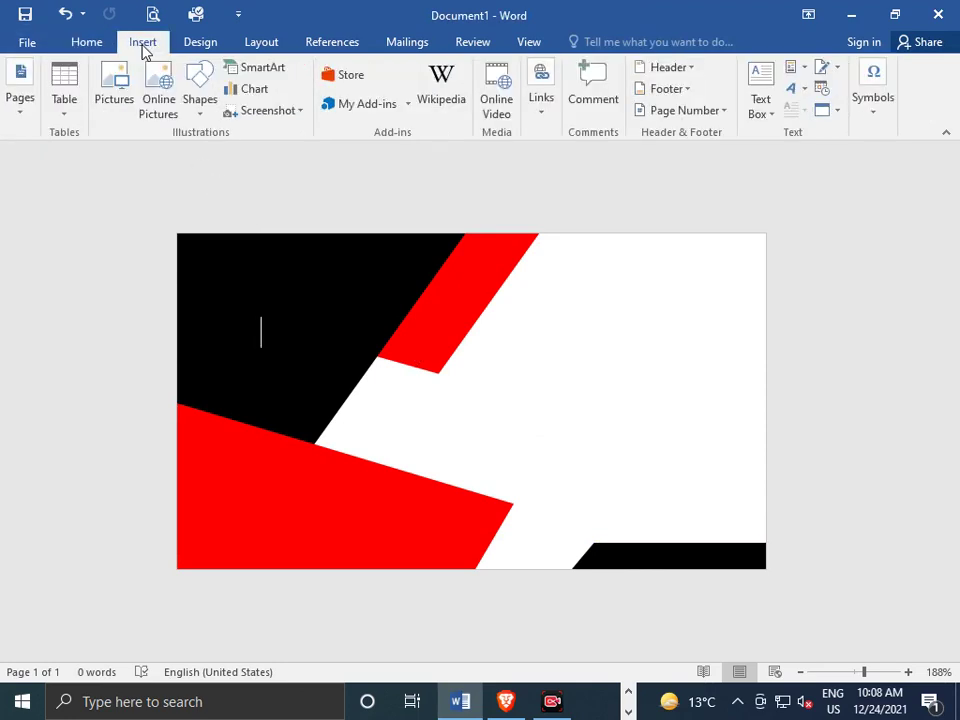
{"action": "left_click", "coordinate": [157, 87]}
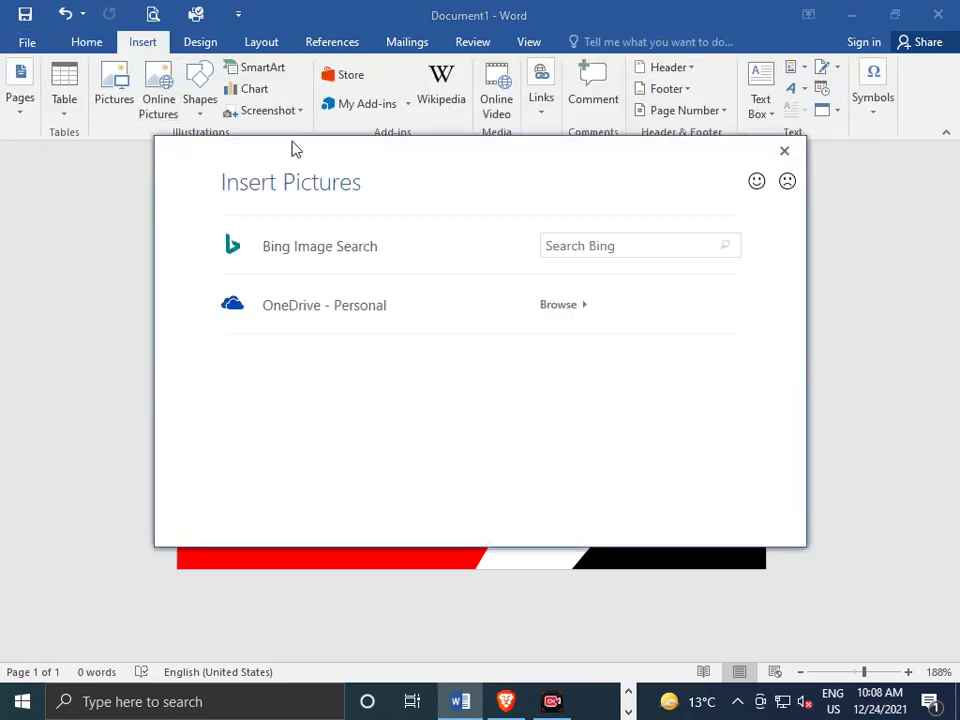
{"action": "left_click", "coordinate": [784, 151]}
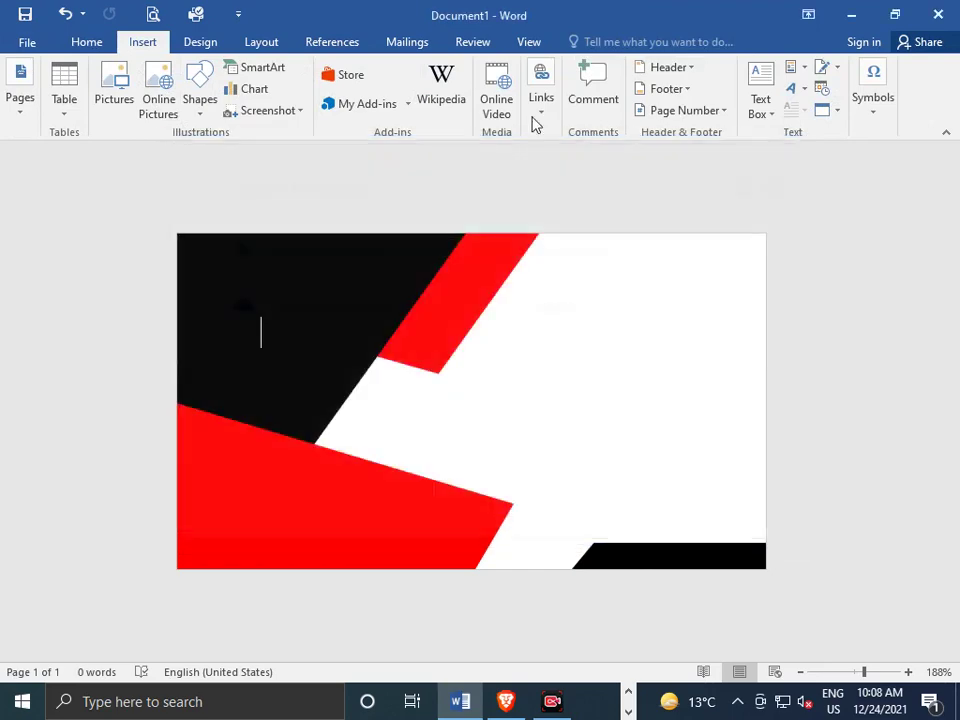
{"action": "left_click", "coordinate": [120, 100]}
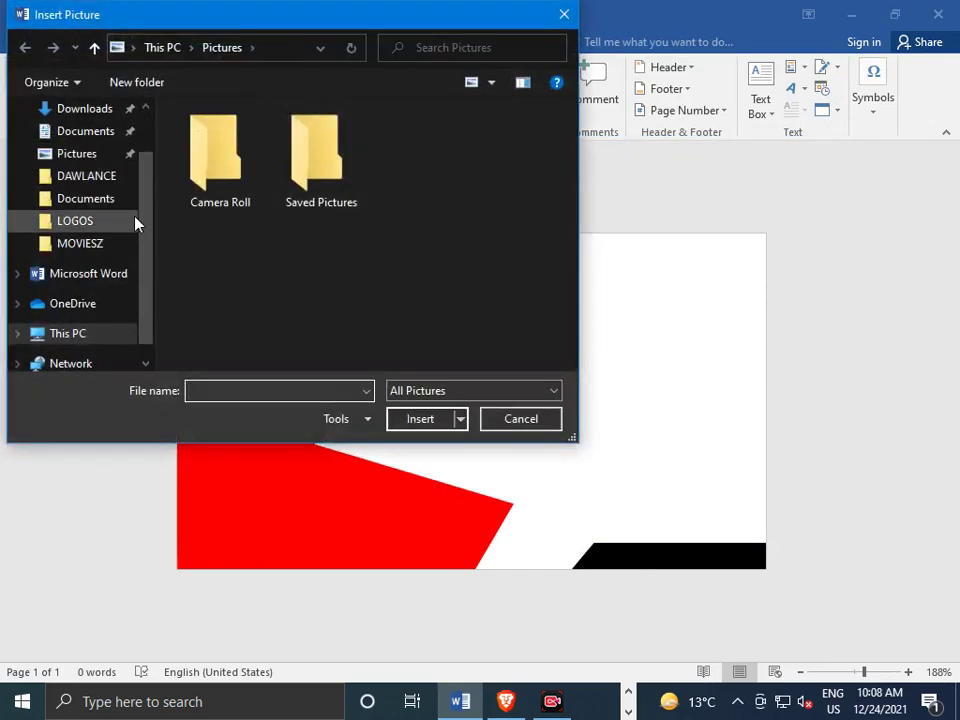
{"action": "left_click_drag", "start_coordinate": [146, 221], "coordinate": [146, 150]}
{"action": "left_click", "coordinate": [100, 146]}
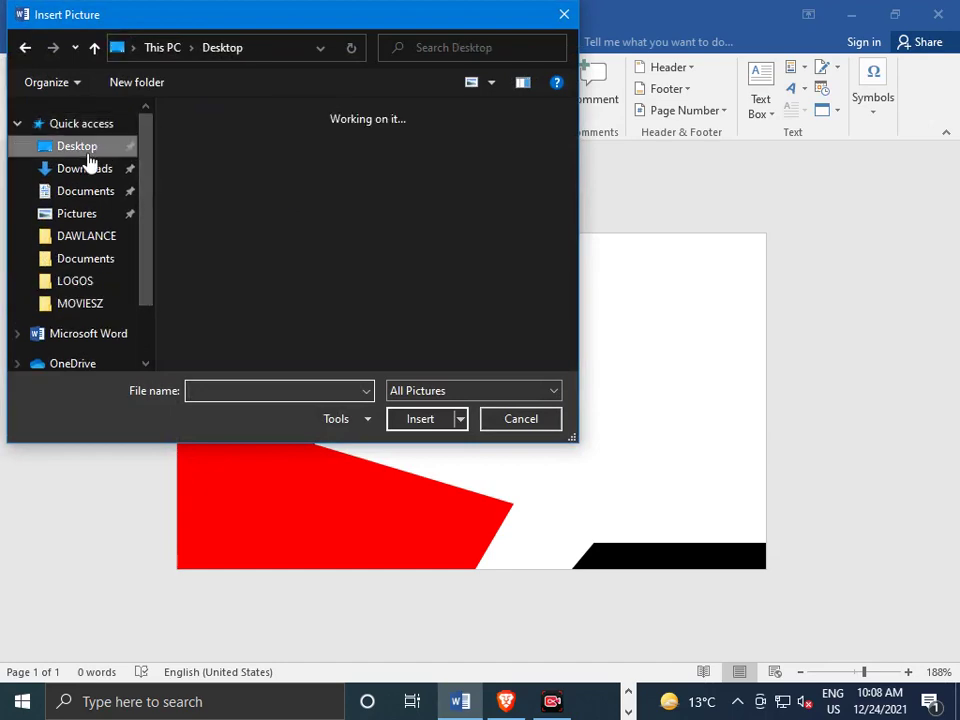
{"action": "left_click", "coordinate": [212, 284]}
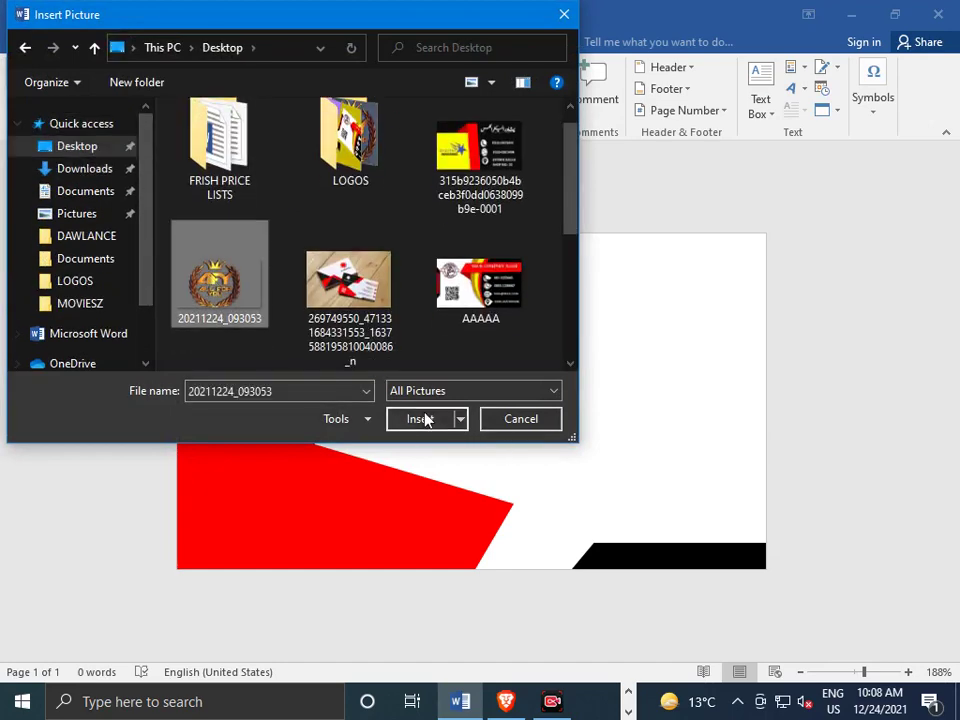
{"action": "left_click", "coordinate": [433, 420]}
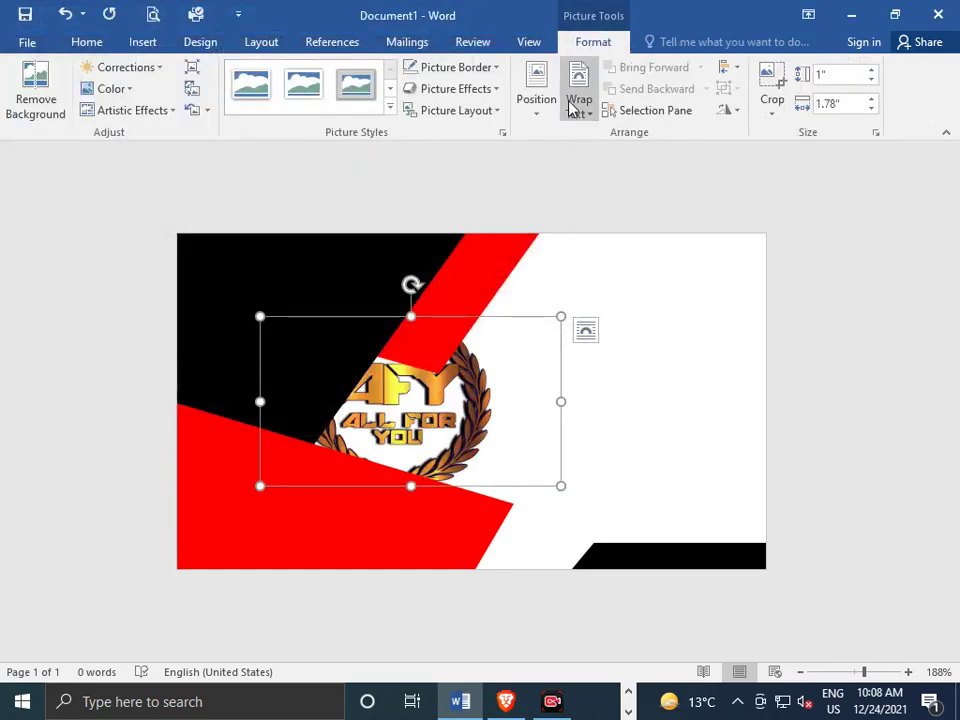
Set the logo In Front of Text, shrink it to 0.43 by 0.77 inches, and move it top-left
{"action": "left_click", "coordinate": [576, 106]}
{"action": "left_click", "coordinate": [612, 272]}
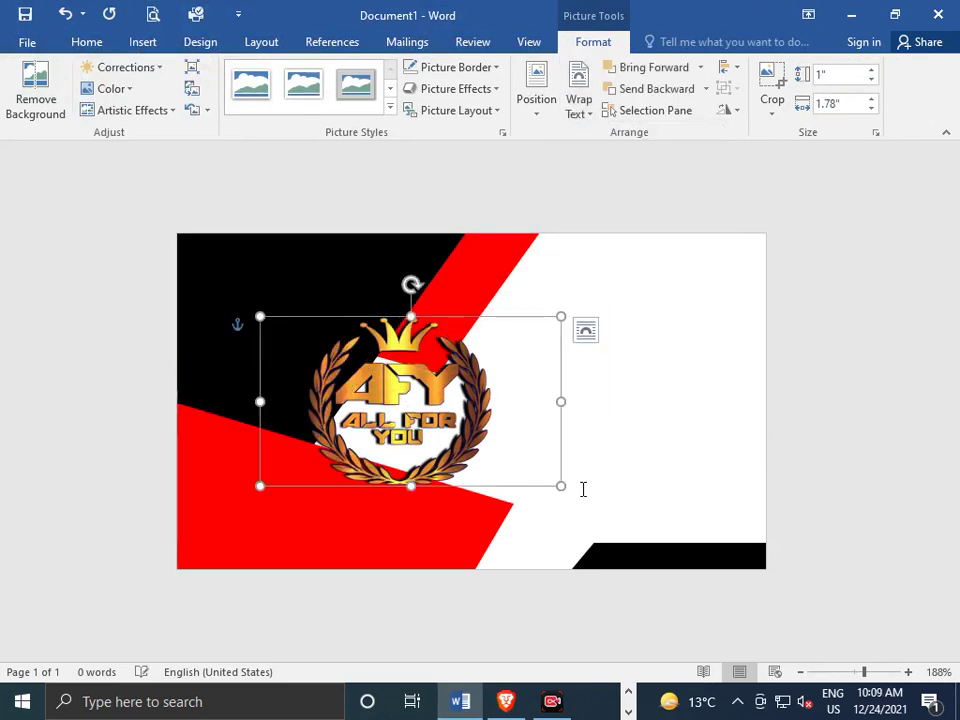
{"action": "left_click_drag", "start_coordinate": [556, 487], "coordinate": [371, 388]}
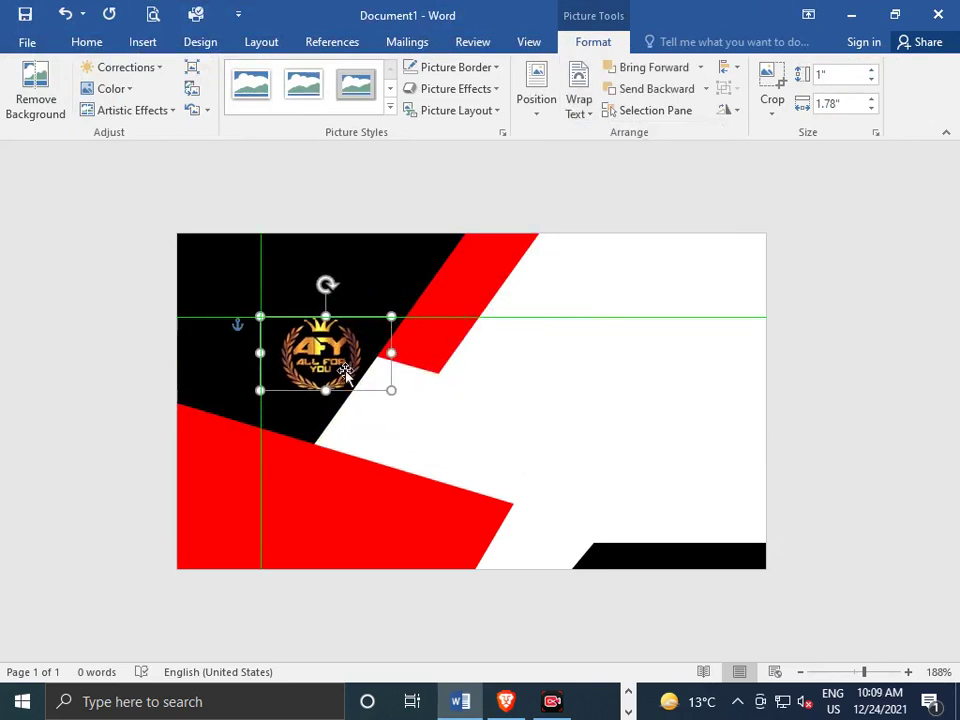
{"action": "left_click_drag", "start_coordinate": [297, 320], "coordinate": [225, 260]}
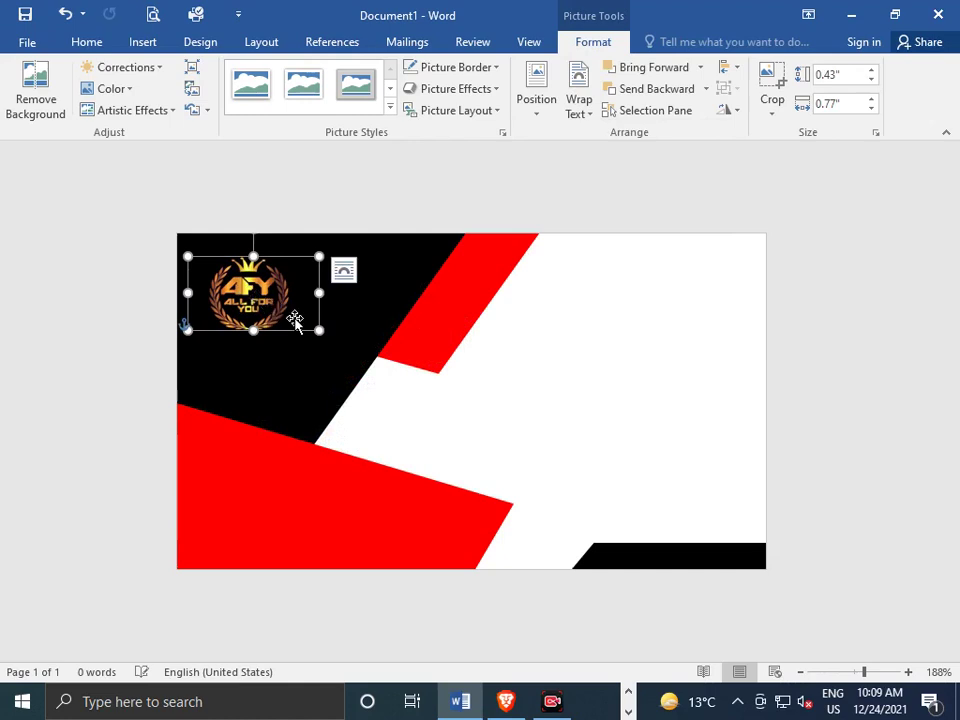
{"action": "left_click", "coordinate": [375, 399]}
{"action": "left_click", "coordinate": [279, 521]}
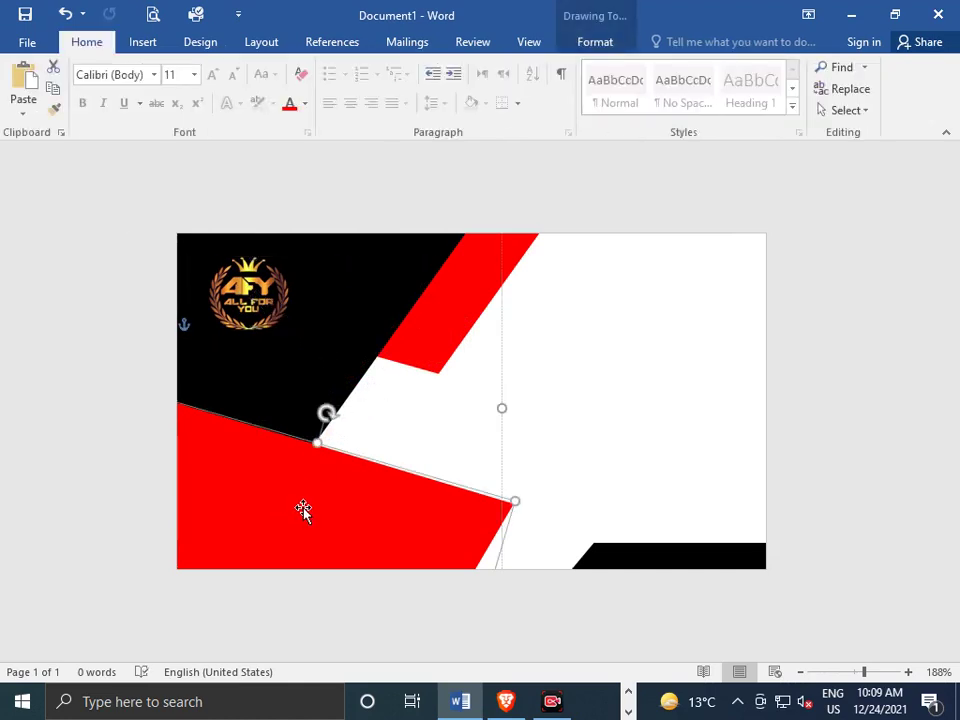
Insert the ihr_qr_code_ohne_logo image In Front of Text, sized 0.45 inch, on the lower-left red area
{"action": "left_click", "coordinate": [143, 42]}
{"action": "left_click", "coordinate": [114, 95]}
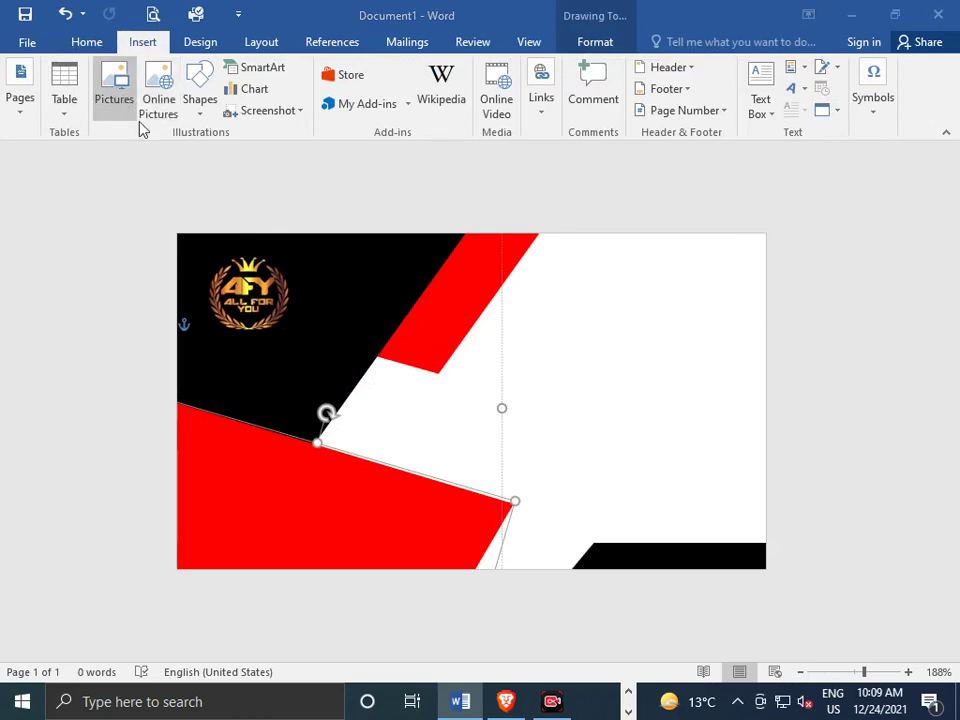
{"action": "left_click_drag", "start_coordinate": [570, 195], "coordinate": [572, 326]}
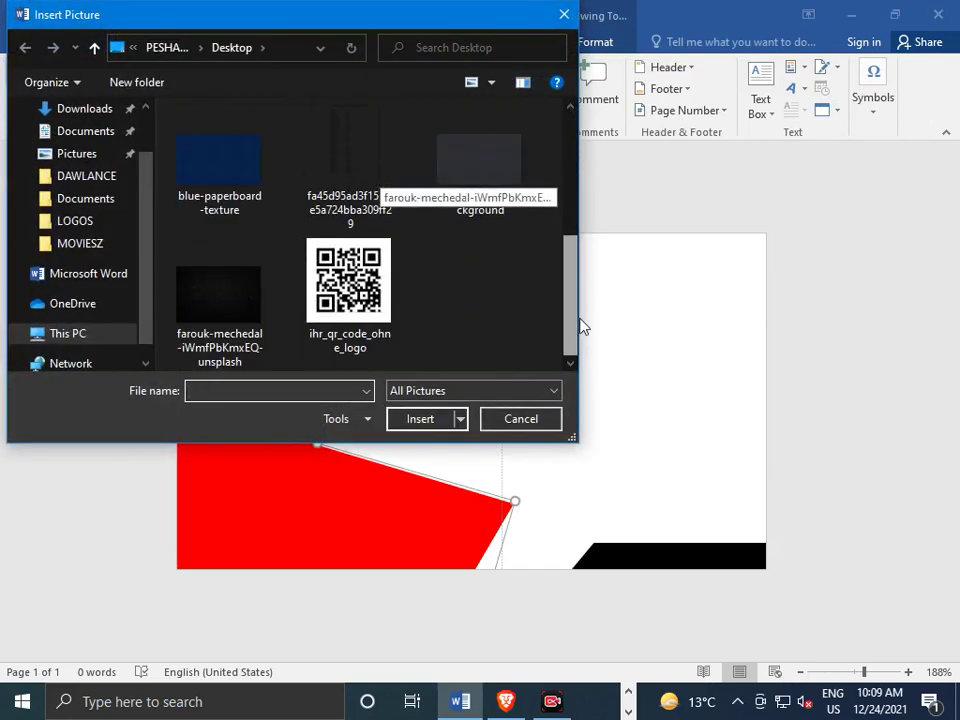
{"action": "left_click", "coordinate": [388, 330]}
{"action": "left_click", "coordinate": [411, 419]}
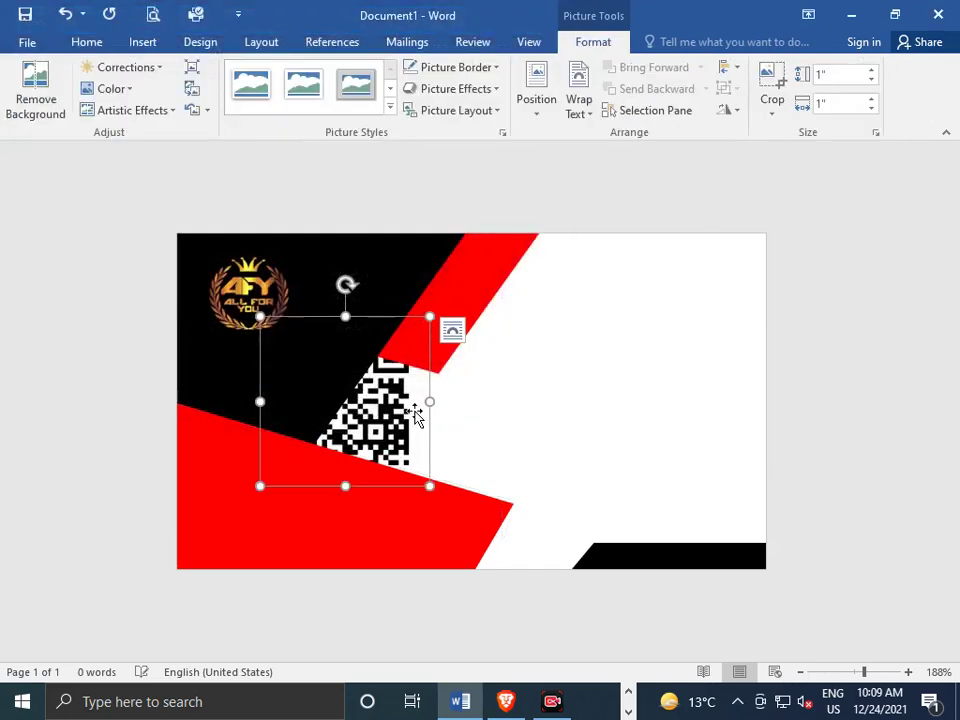
{"action": "left_click", "coordinate": [579, 100]}
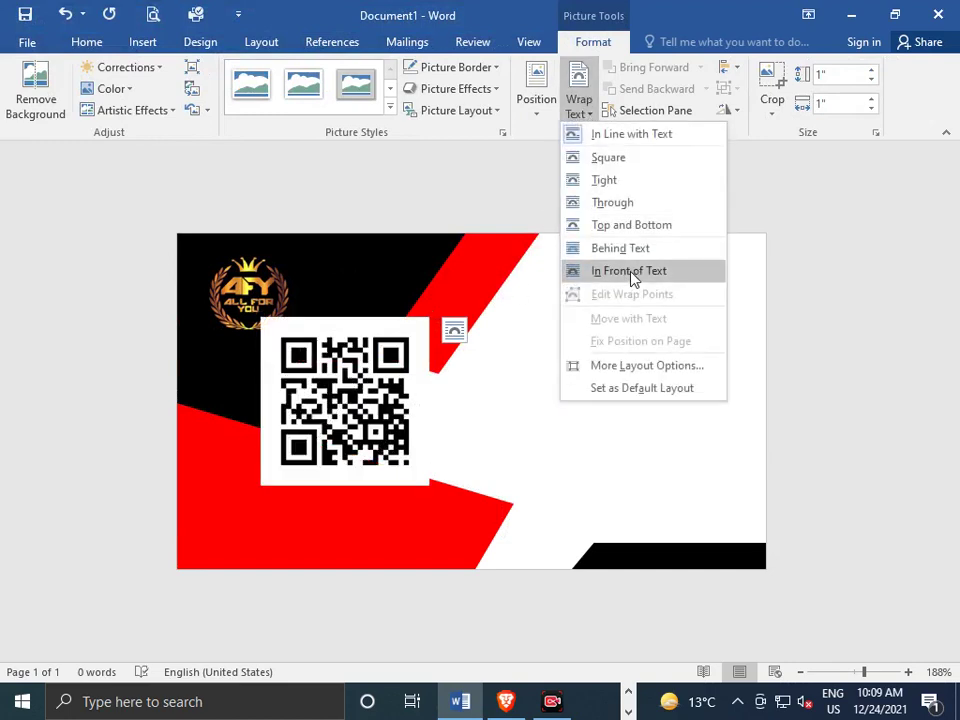
{"action": "left_click", "coordinate": [630, 271]}
{"action": "left_click_drag", "start_coordinate": [430, 316], "coordinate": [339, 407]}
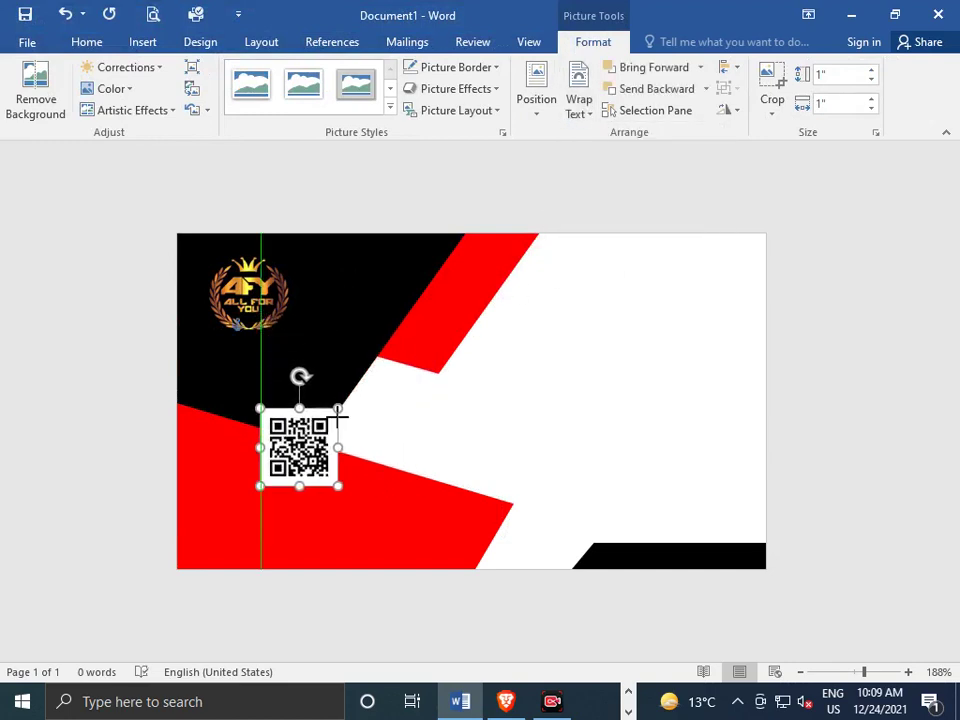
{"action": "left_click_drag", "start_coordinate": [294, 451], "coordinate": [251, 492]}
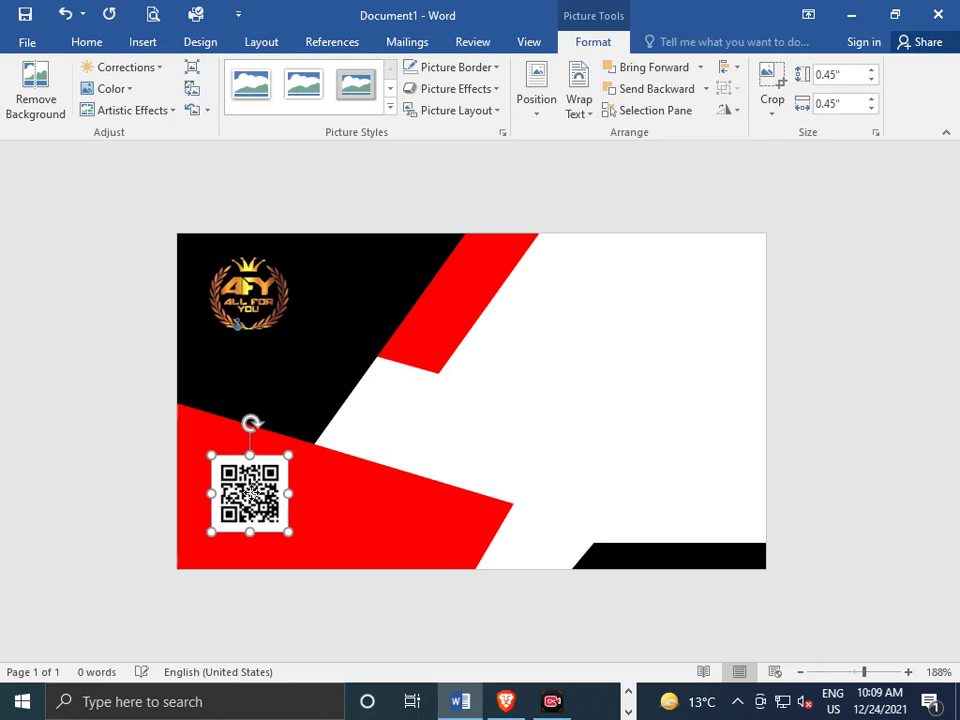
Enlarge the AFY logo slightly by dragging its bottom-right corner handle
{"action": "left_click", "coordinate": [557, 404]}
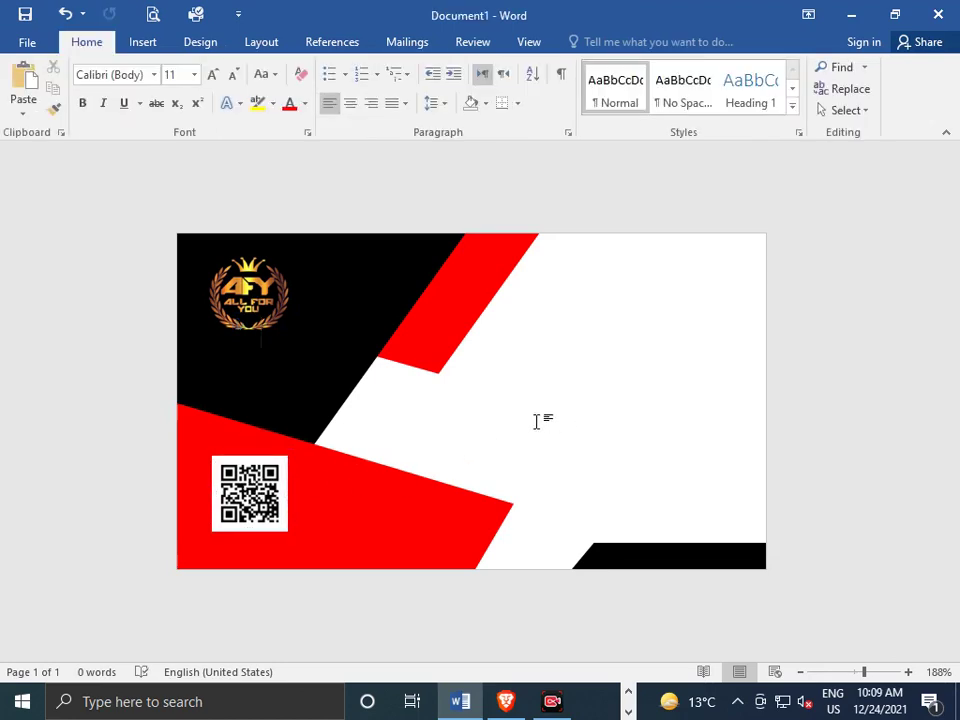
{"action": "left_click", "coordinate": [272, 292]}
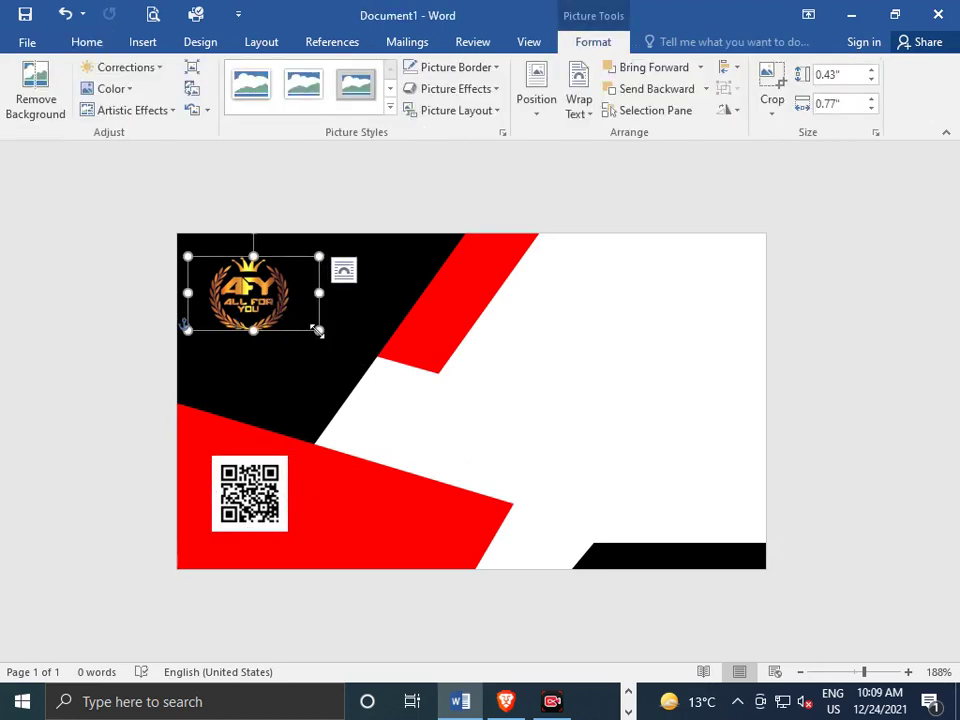
{"action": "left_click_drag", "start_coordinate": [318, 332], "coordinate": [323, 341]}
{"action": "left_click", "coordinate": [593, 300]}
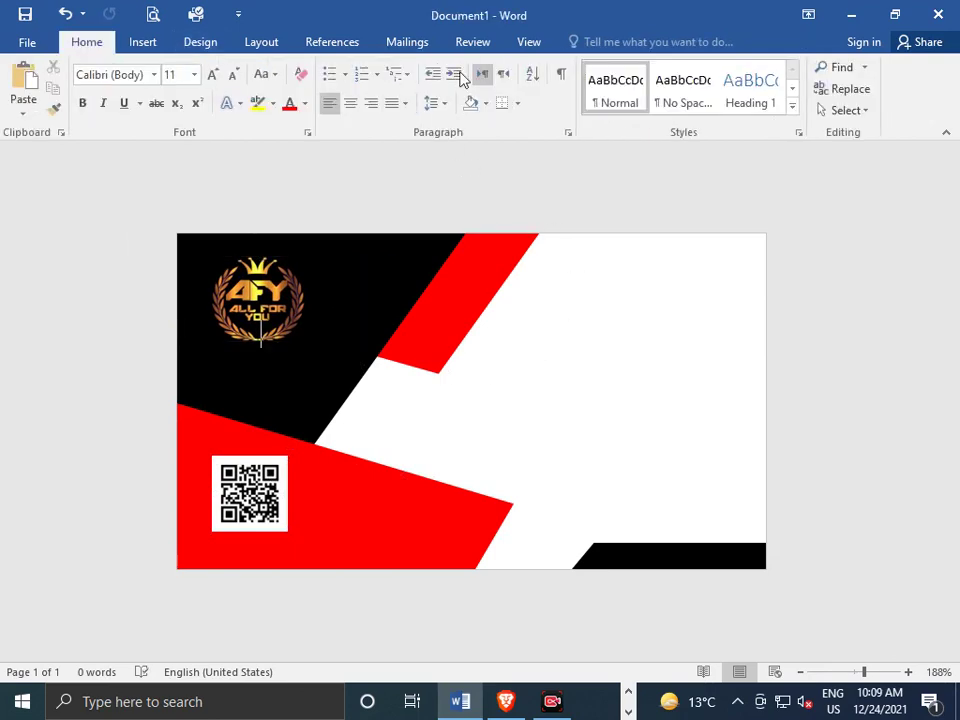
{"action": "left_click", "coordinate": [144, 42]}
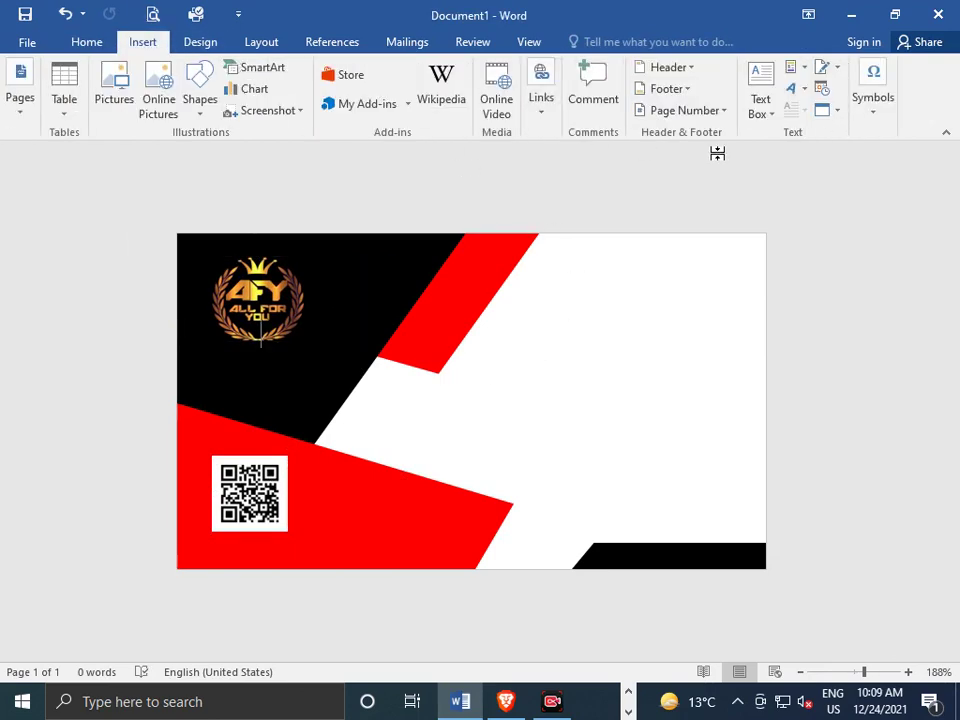
{"action": "left_click", "coordinate": [792, 89]}
{"action": "left_click", "coordinate": [757, 138]}
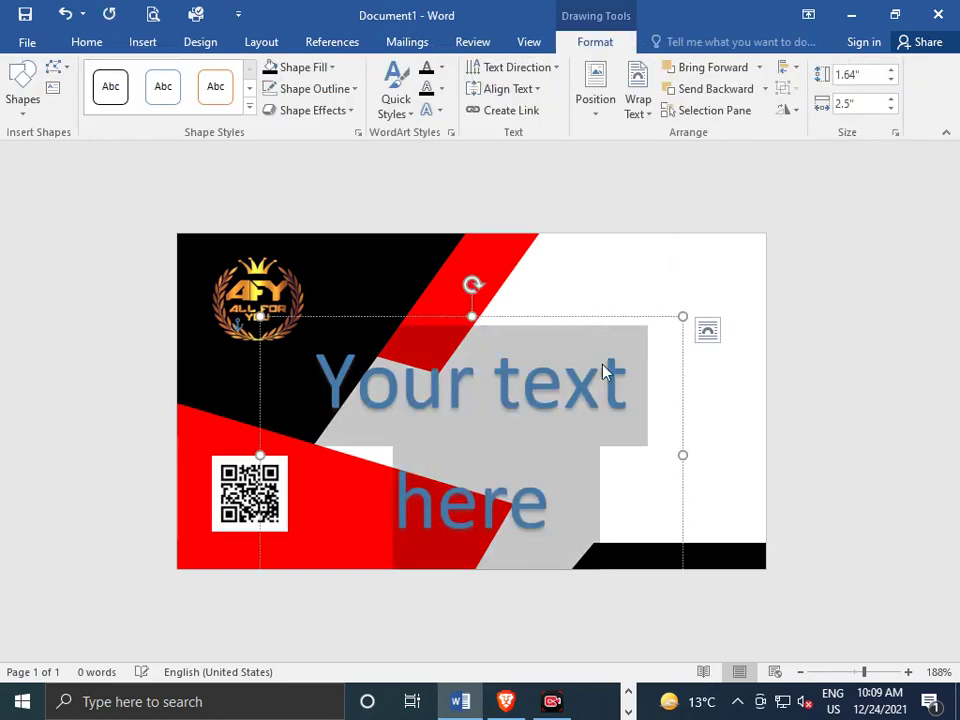
{"action": "left_click", "coordinate": [98, 45]}
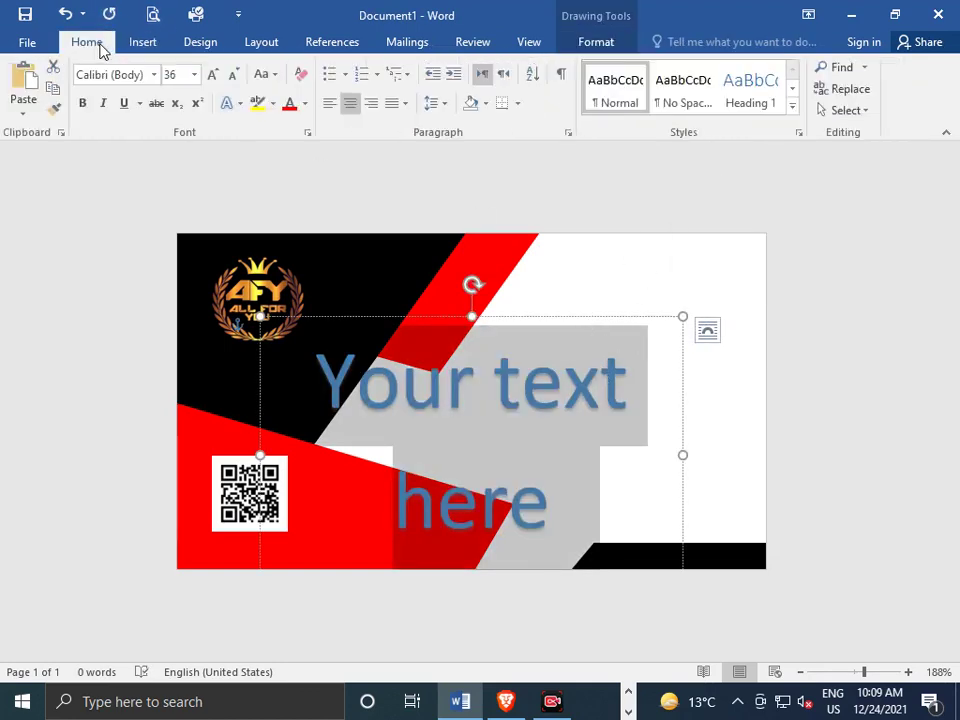
{"action": "left_click", "coordinate": [193, 75]}
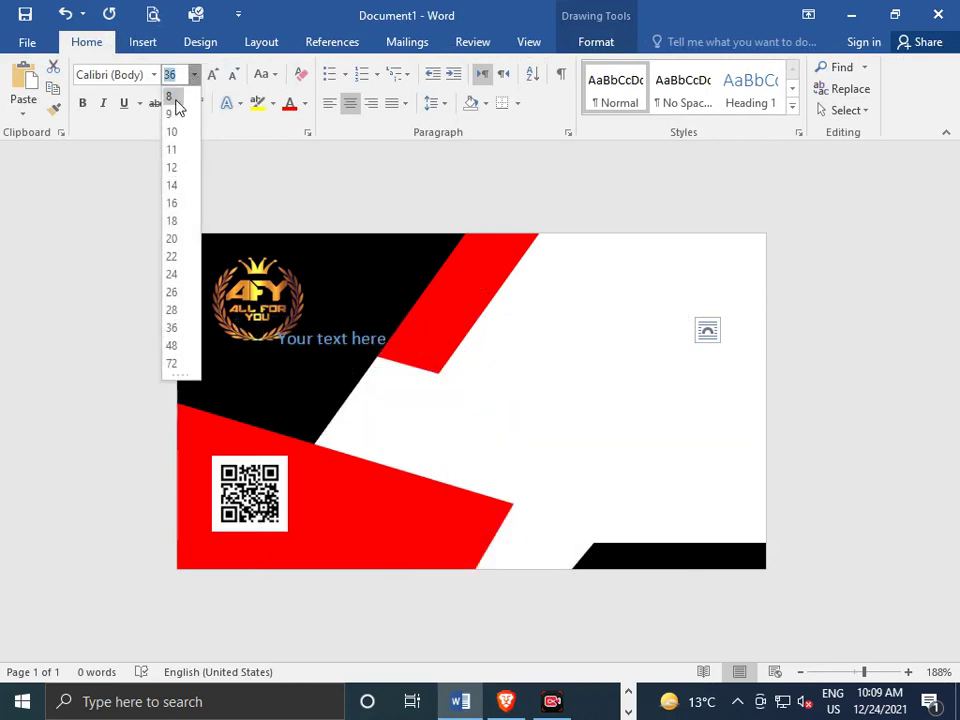
{"action": "left_click", "coordinate": [171, 96]}
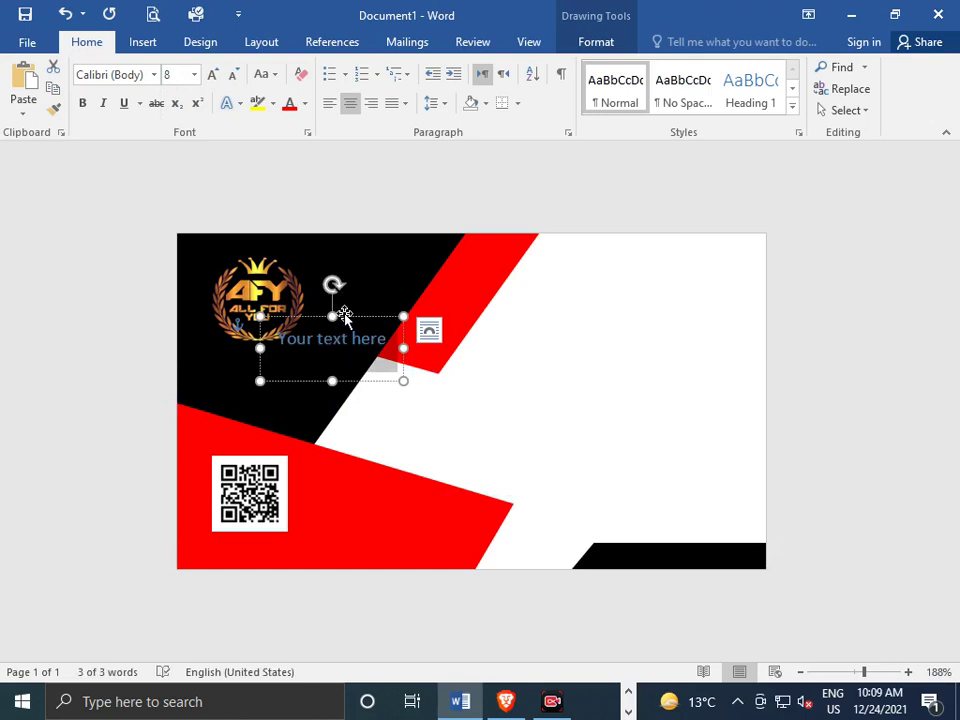
{"action": "left_click_drag", "start_coordinate": [346, 318], "coordinate": [676, 535]}
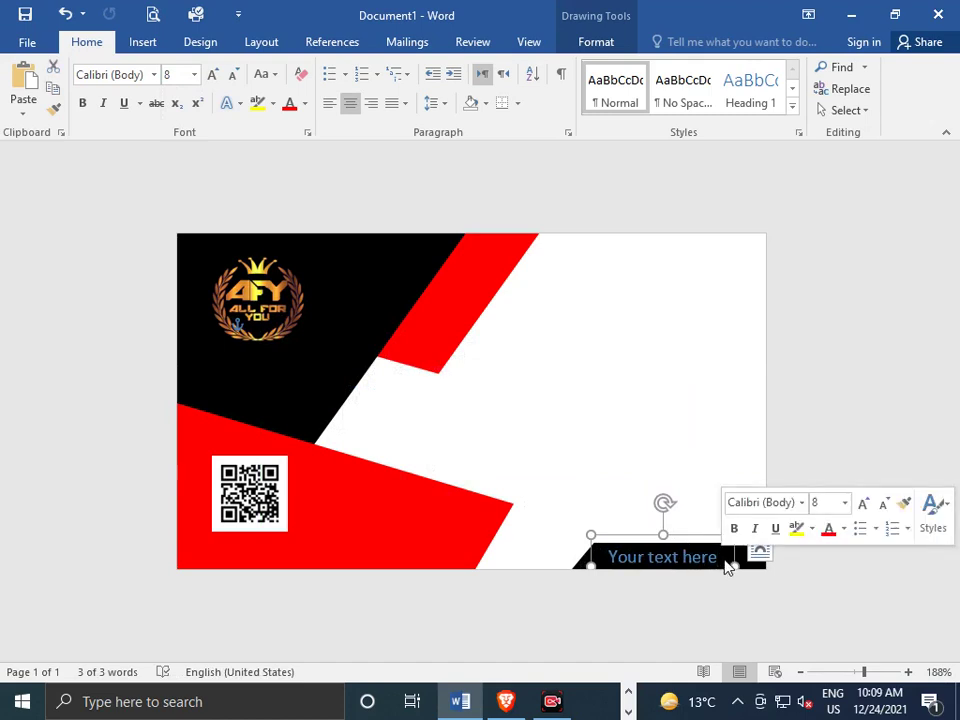
{"action": "type", "text": "www"}
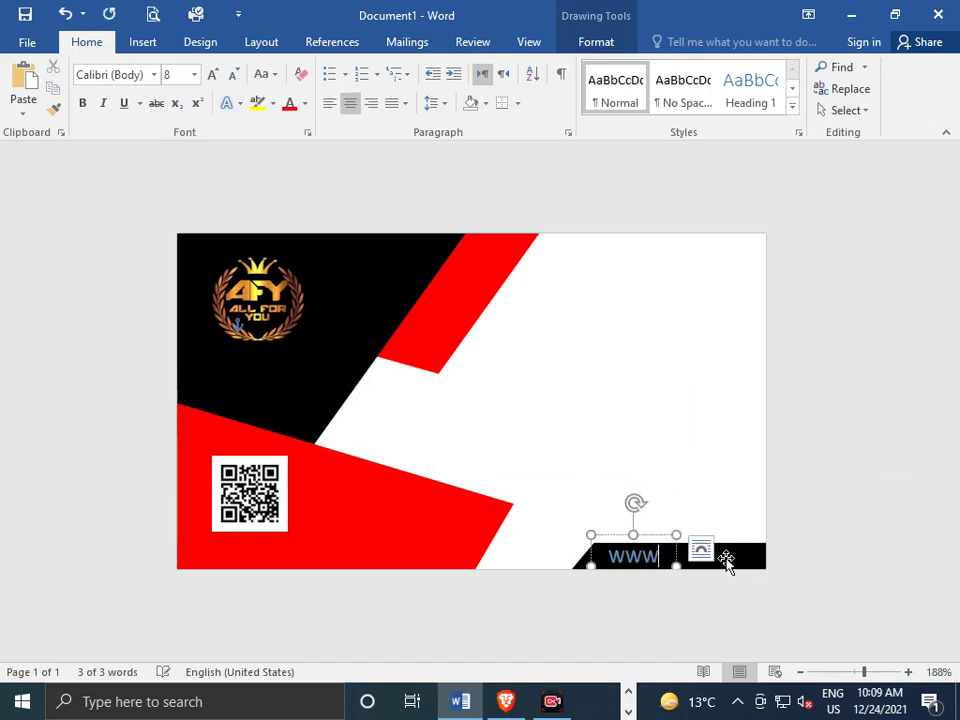
{"action": "type", "text": ","}
{"action": "key", "text": "BackSpace"}
{"action": "type", "text": ".ABC"}
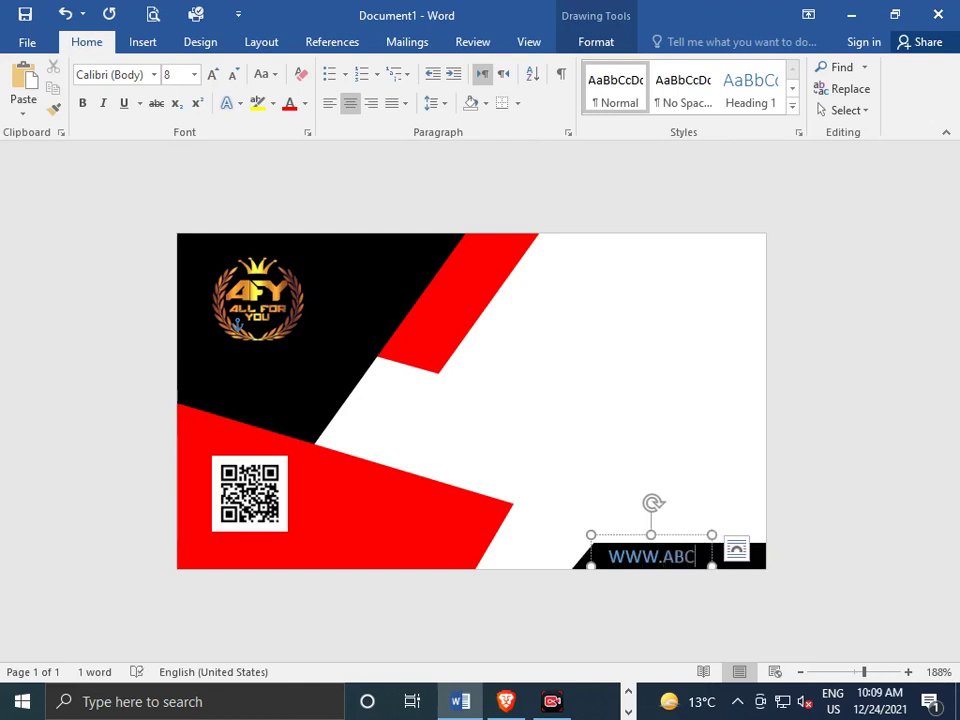
{"action": "type", "text": ".COM"}
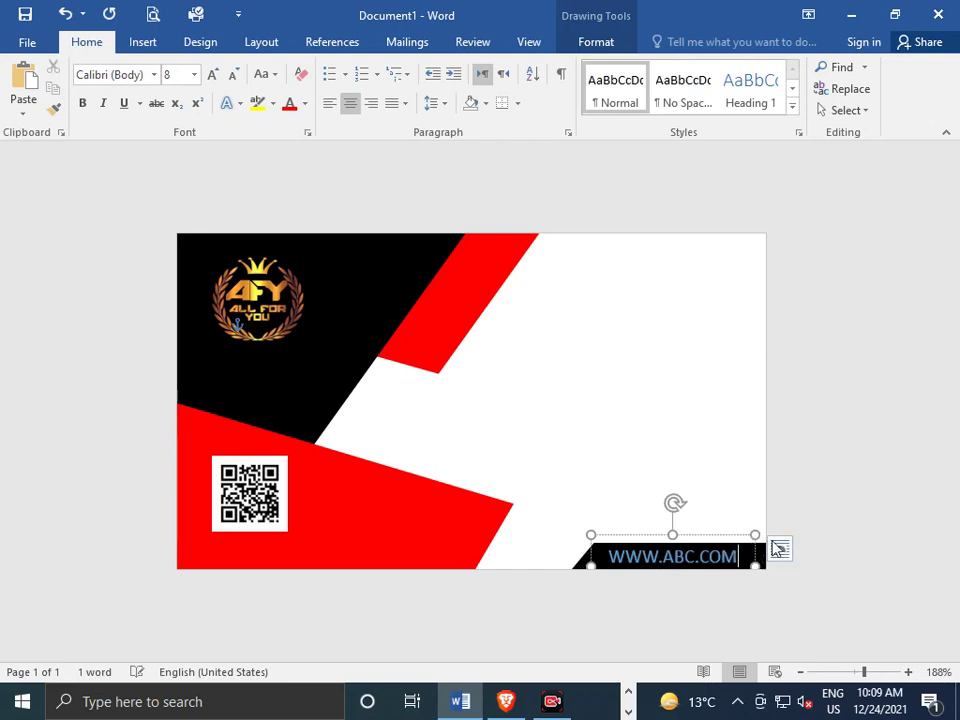
Make the website text white, bold and 6 pt, and shift it further right in the strip
{"action": "left_click_drag", "start_coordinate": [740, 556], "coordinate": [612, 553]}
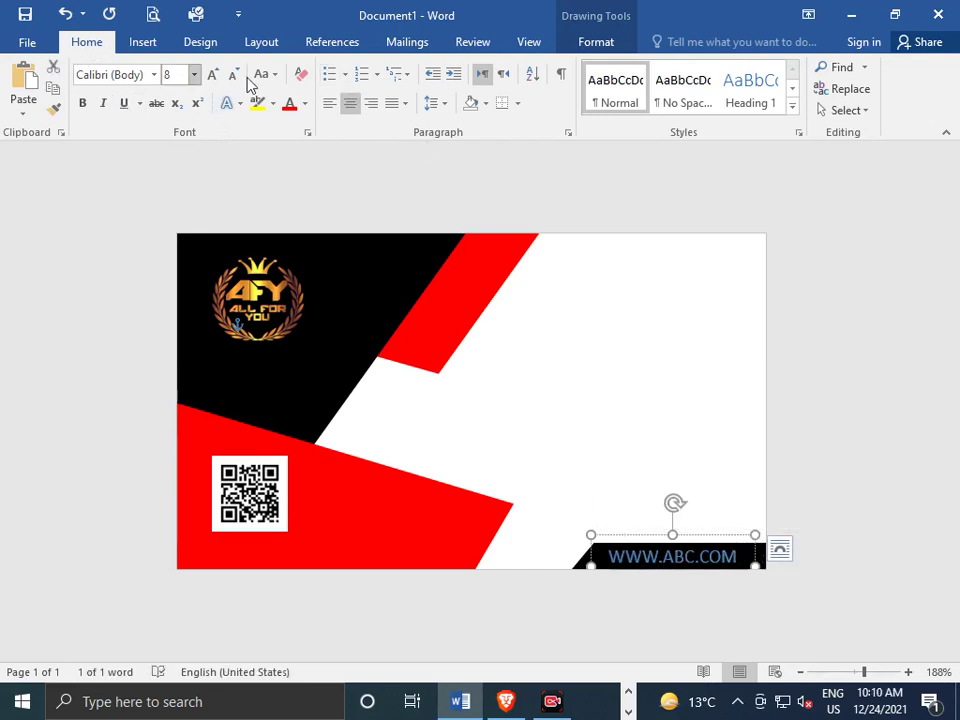
{"action": "left_click", "coordinate": [304, 104]}
{"action": "left_click", "coordinate": [288, 169]}
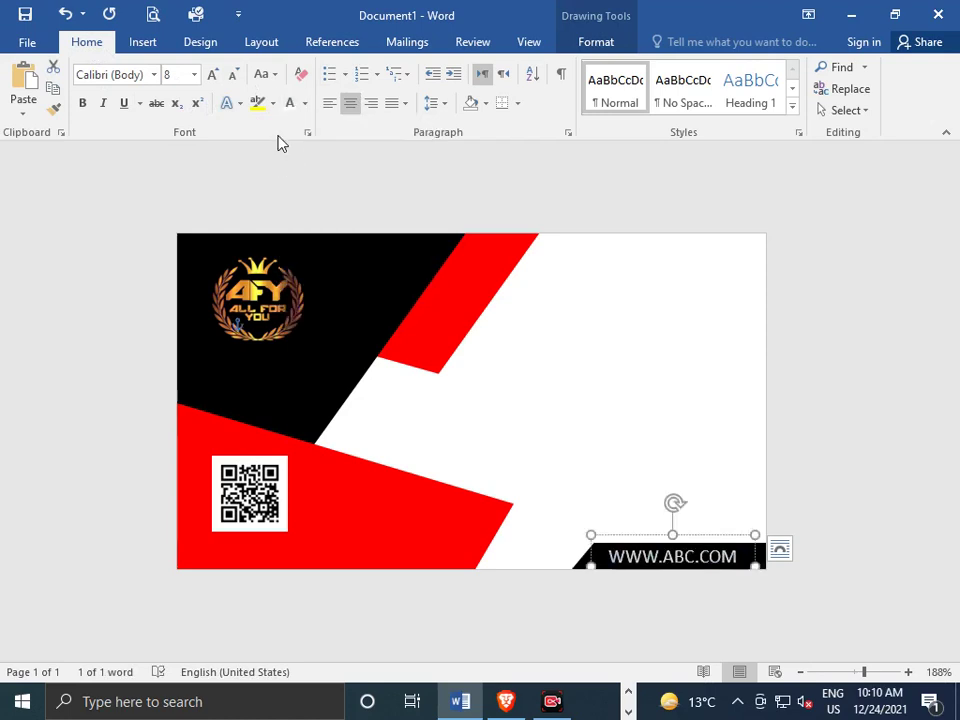
{"action": "left_click", "coordinate": [82, 103]}
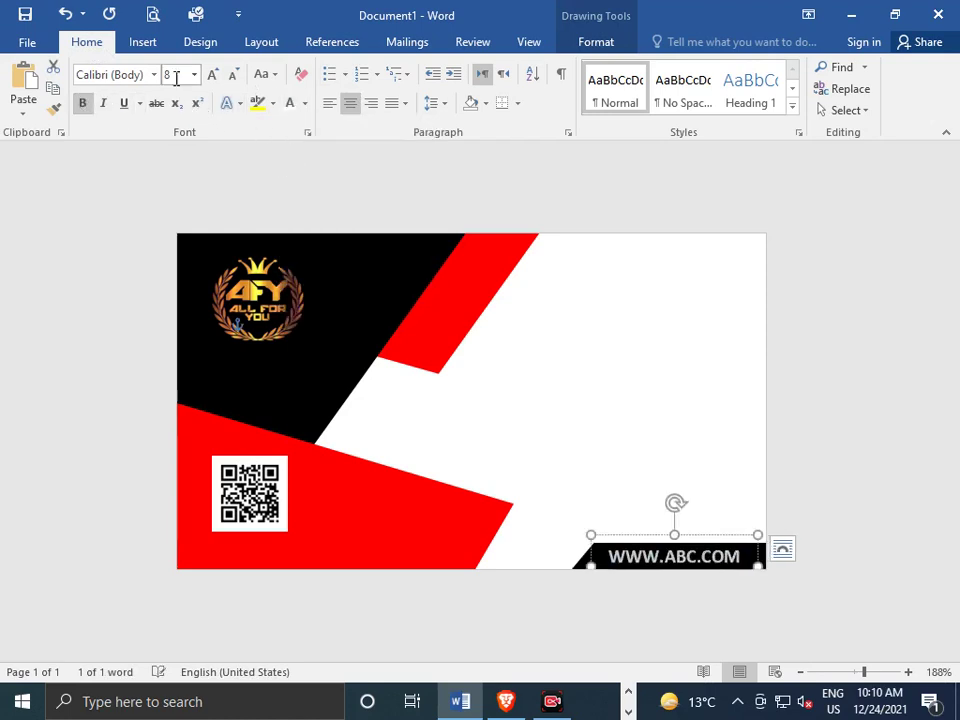
{"action": "left_click", "coordinate": [232, 77]}
{"action": "left_click", "coordinate": [232, 77]}
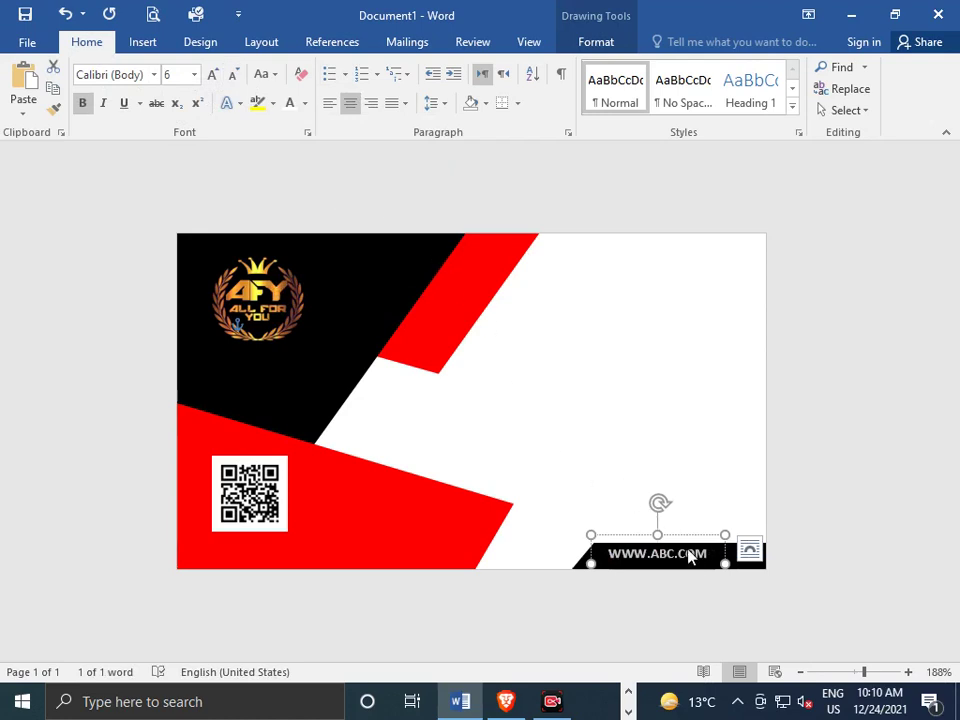
{"action": "left_click_drag", "start_coordinate": [689, 535], "coordinate": [707, 537]}
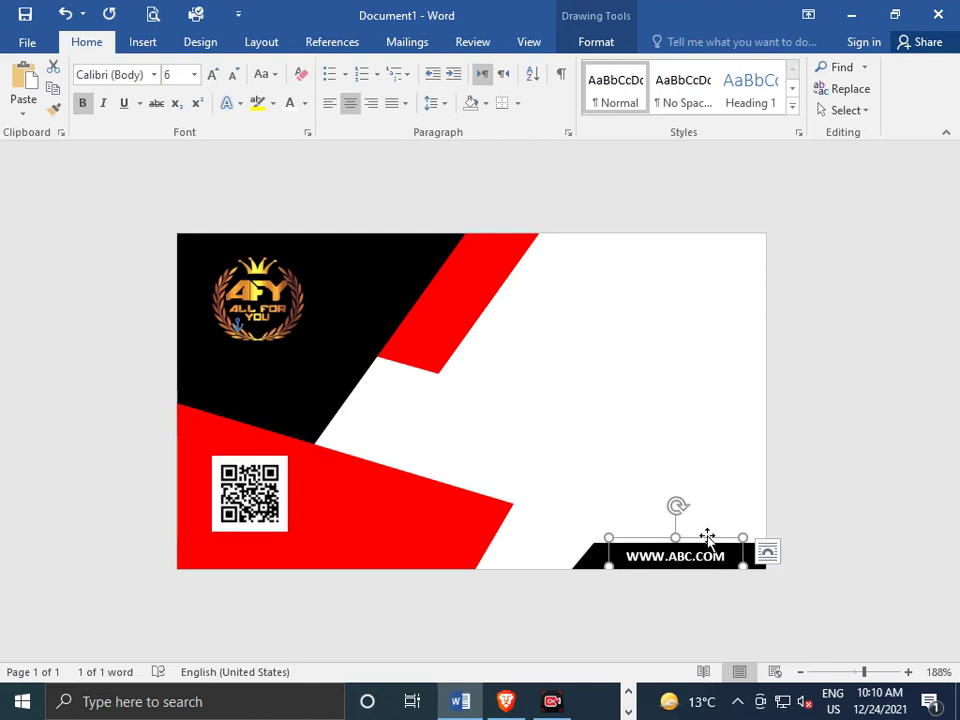
{"action": "left_click", "coordinate": [552, 310]}
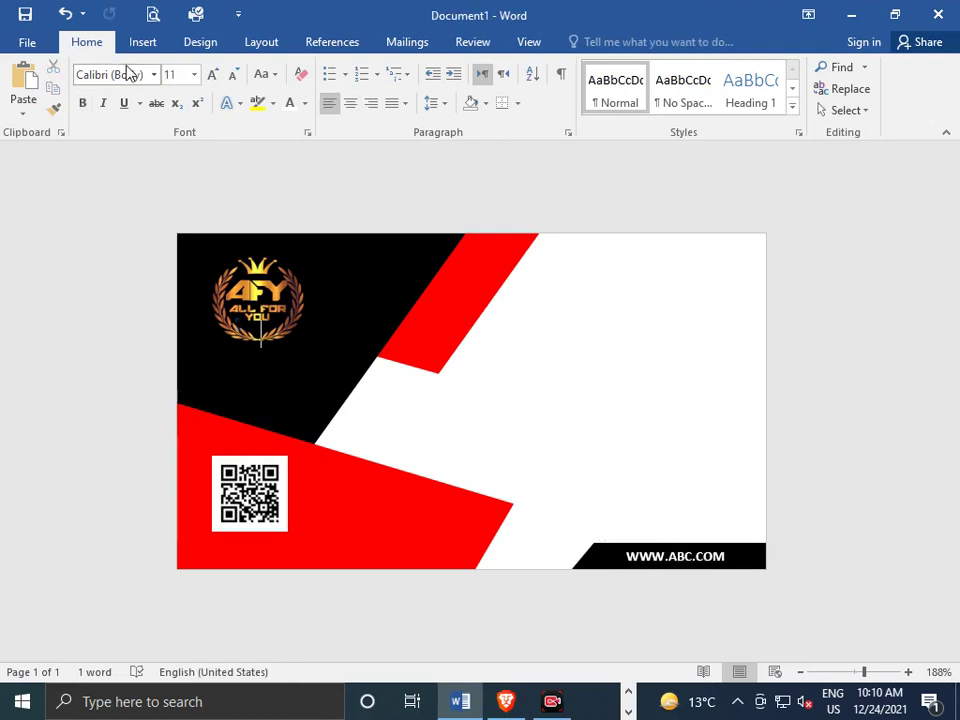
Search online pictures for PHONE ICON and insert the black rotary telephone image
{"action": "left_click", "coordinate": [185, 42]}
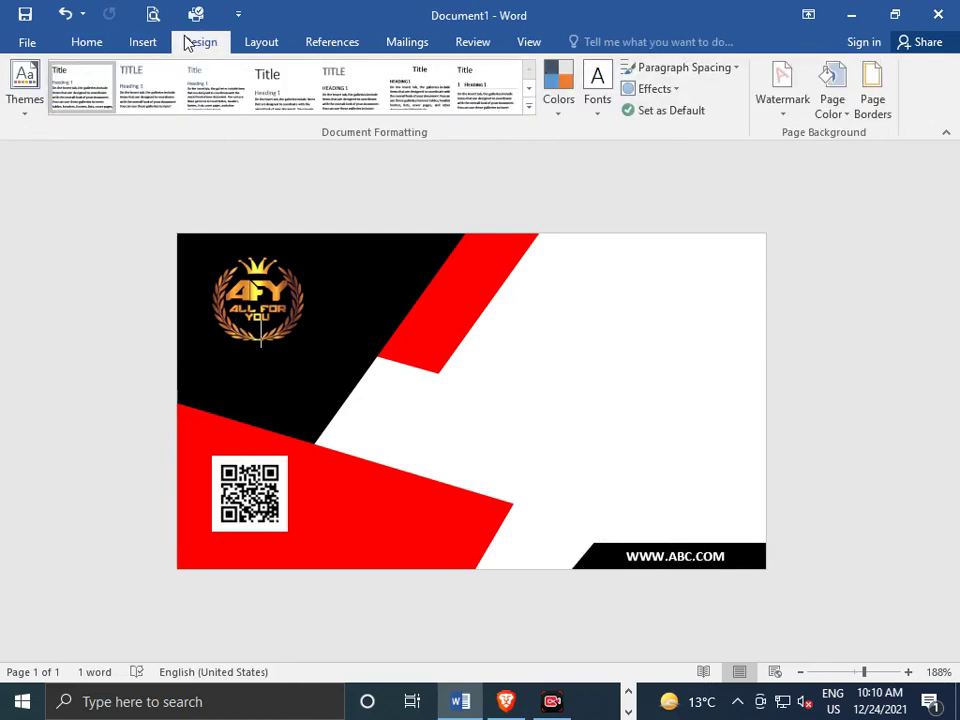
{"action": "left_click", "coordinate": [141, 43]}
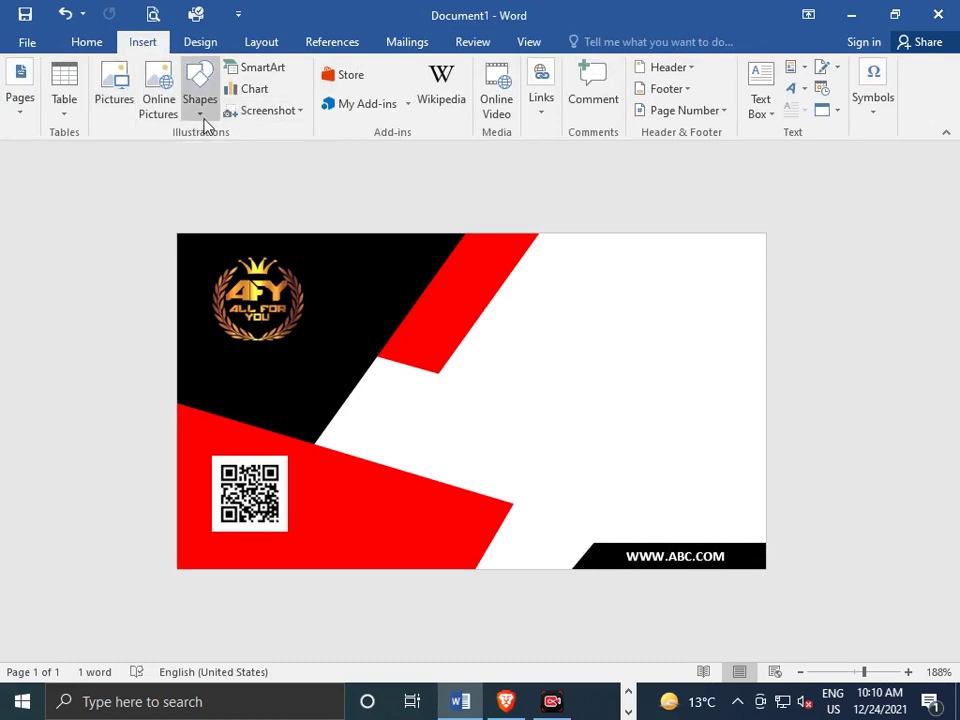
{"action": "left_click", "coordinate": [160, 108]}
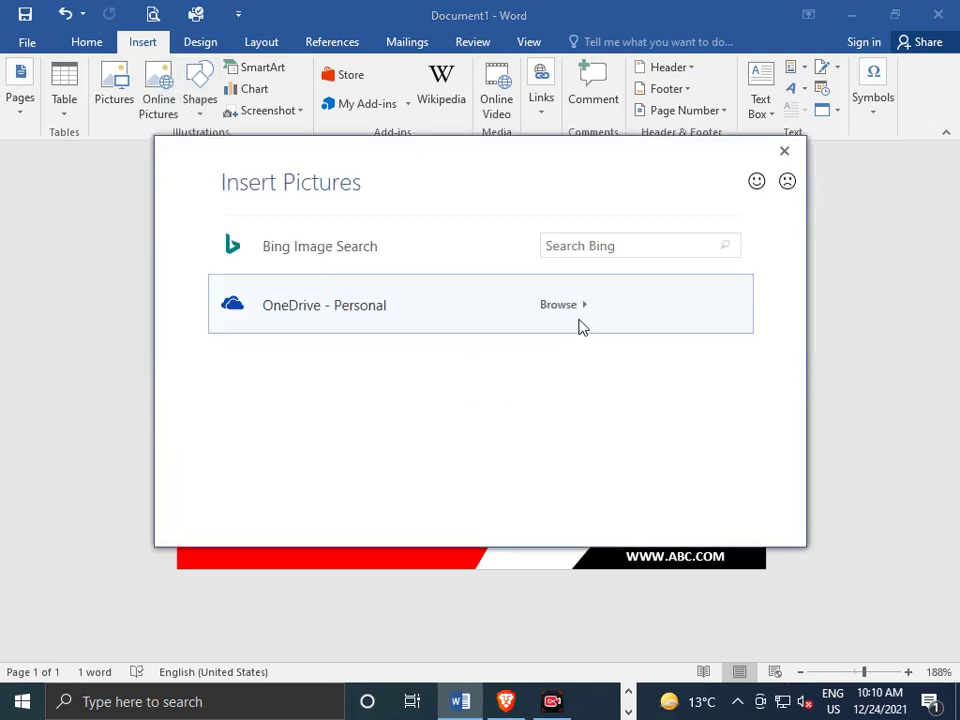
{"action": "left_click", "coordinate": [650, 251]}
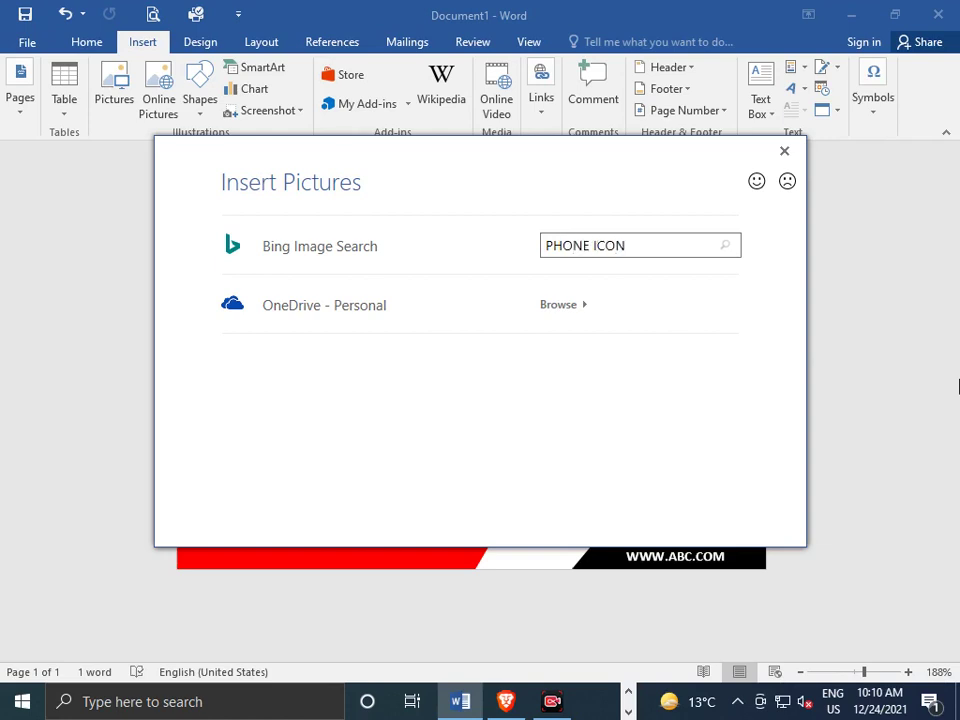
{"action": "key", "text": "Return"}
{"action": "left_click", "coordinate": [720, 467]}
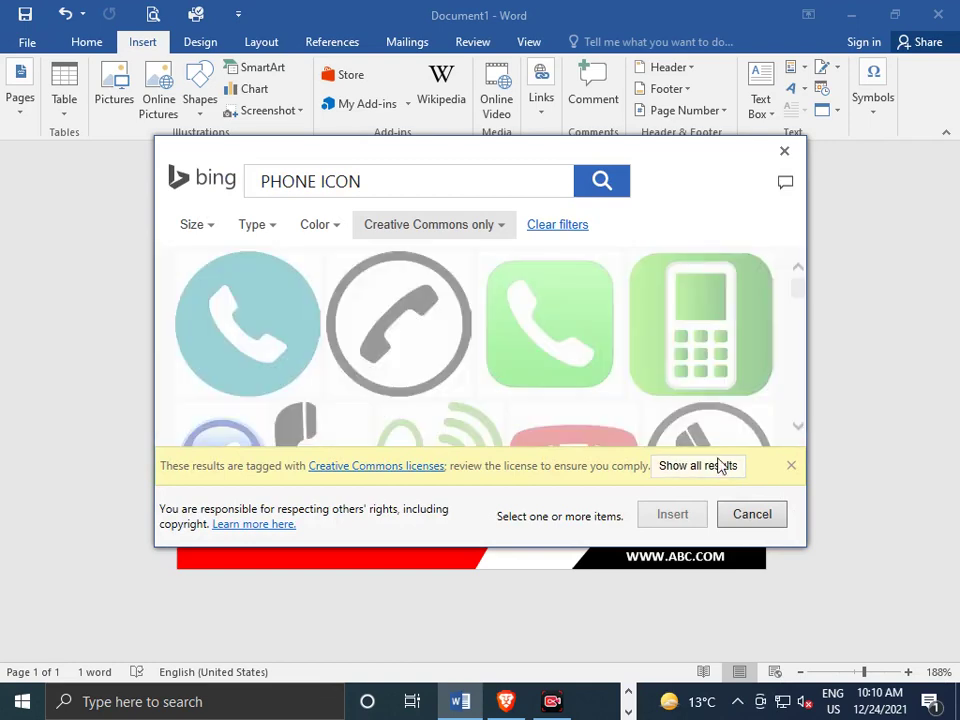
{"action": "scroll", "coordinate": [553, 420], "scroll_direction": "down", "scroll_amount": 2}
{"action": "scroll", "coordinate": [557, 418], "scroll_direction": "down", "scroll_amount": 1}
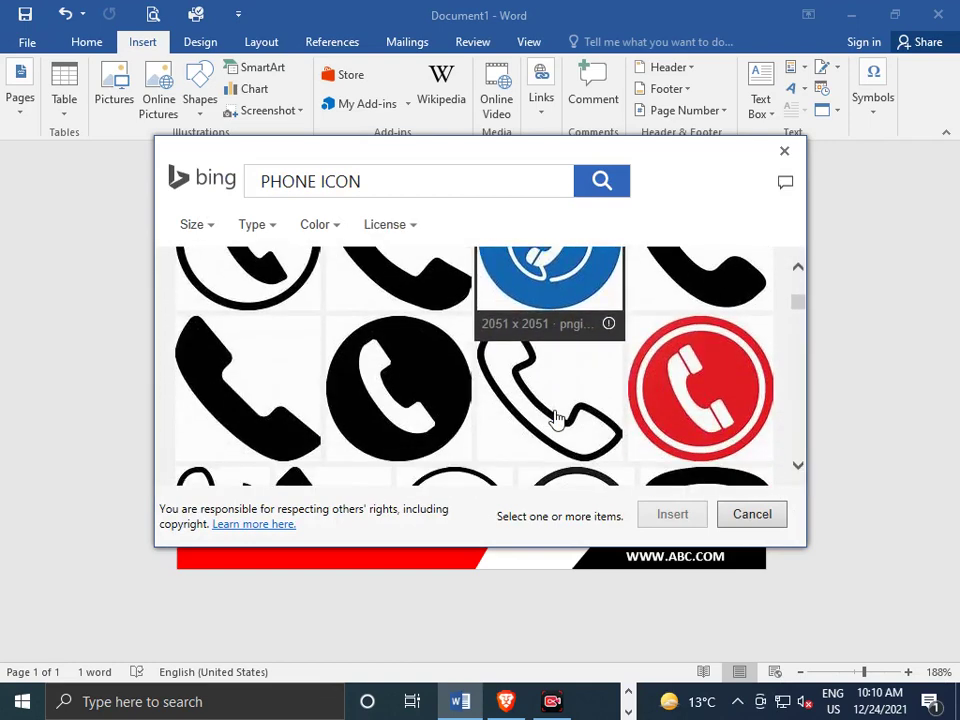
{"action": "scroll", "coordinate": [553, 418], "scroll_direction": "down", "scroll_amount": 1}
{"action": "scroll", "coordinate": [553, 418], "scroll_direction": "down", "scroll_amount": 1}
{"action": "scroll", "coordinate": [555, 420], "scroll_direction": "up", "scroll_amount": 1}
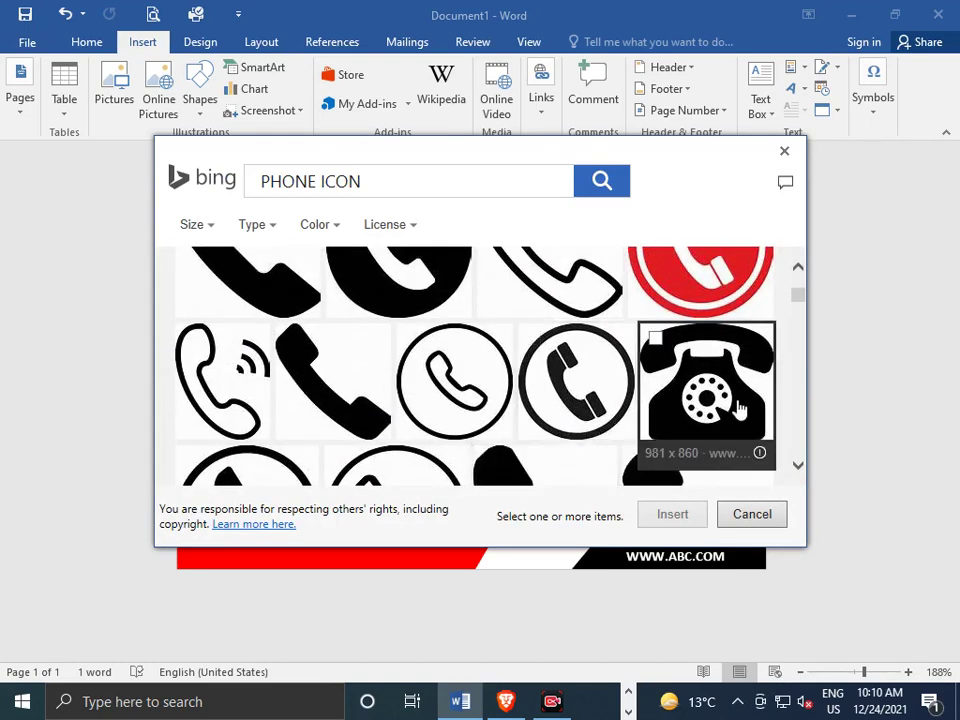
{"action": "left_click", "coordinate": [694, 393]}
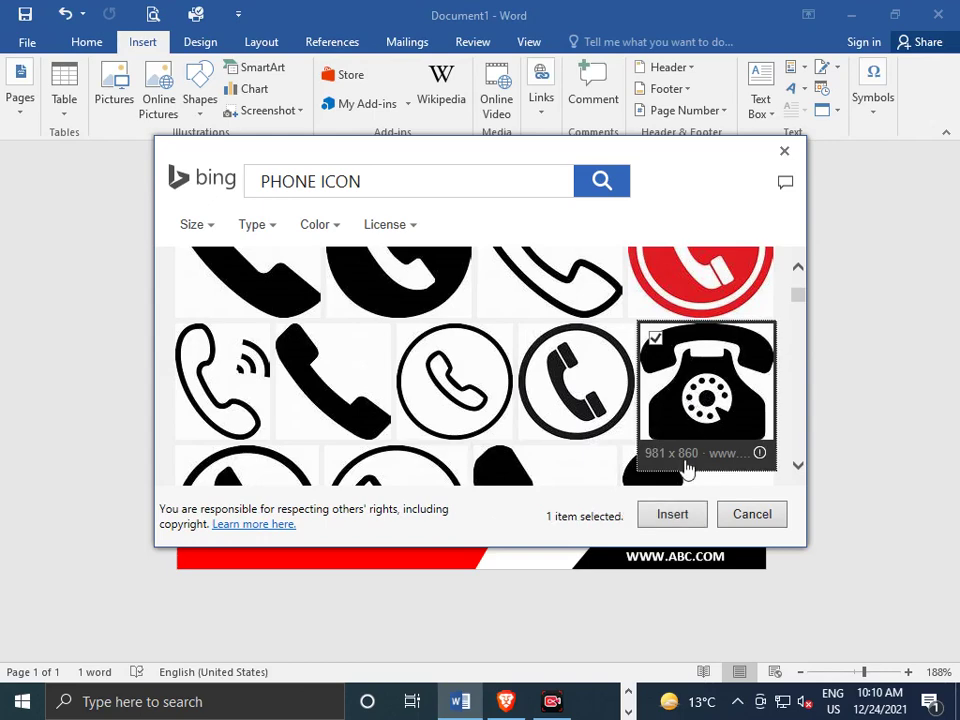
{"action": "left_click", "coordinate": [673, 516]}
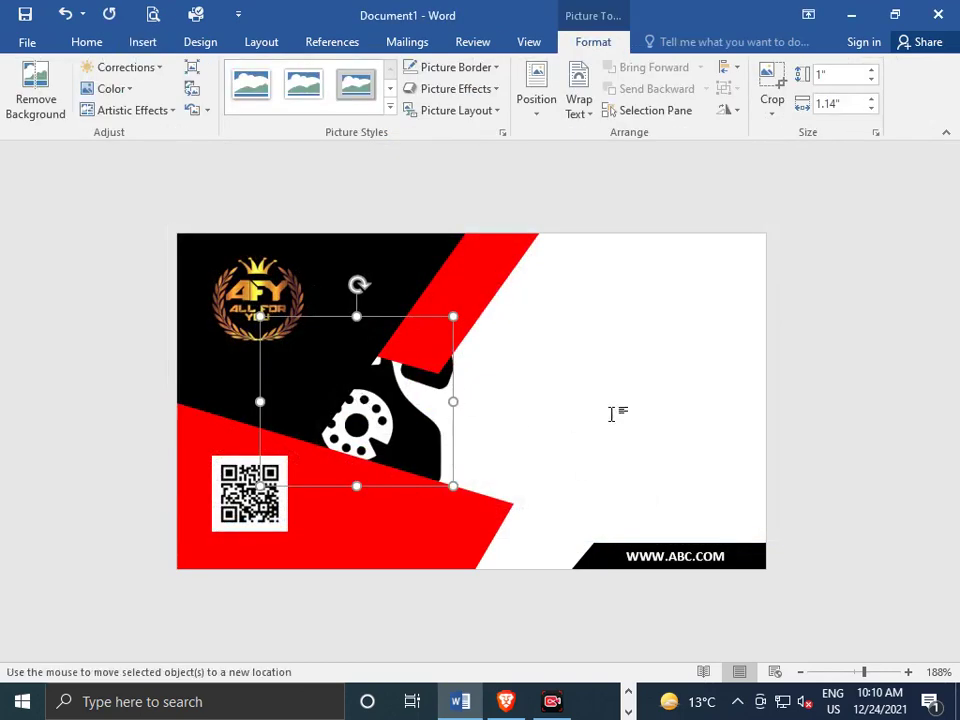
Set the telephone picture In Front of Text and shrink it to a small icon at the card's right edge
{"action": "left_click", "coordinate": [580, 112]}
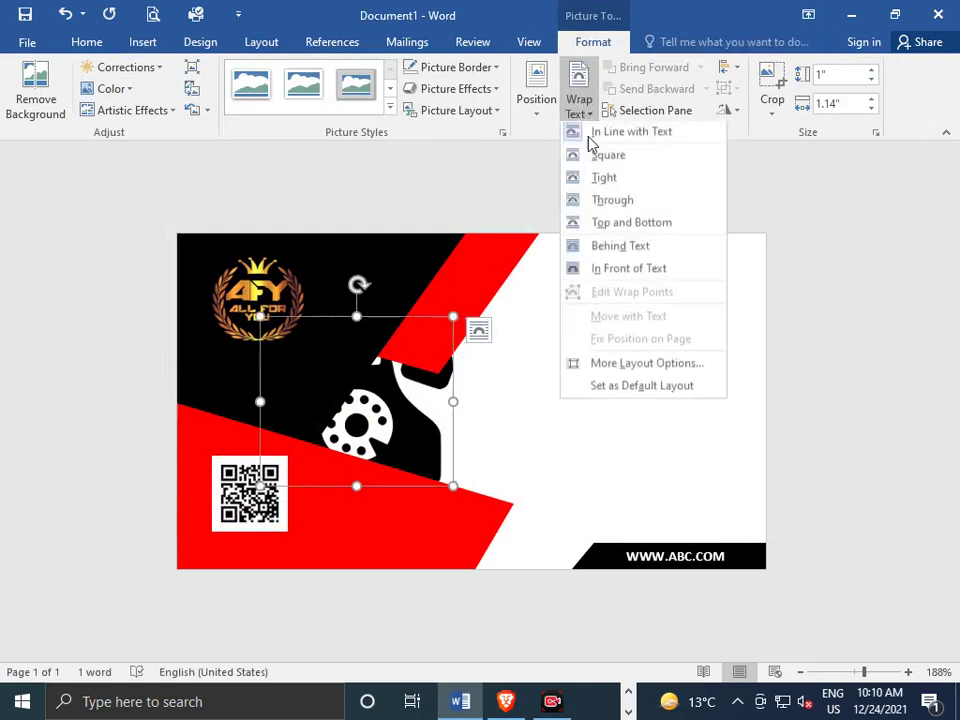
{"action": "left_click", "coordinate": [613, 270]}
{"action": "mouse_move", "coordinate": [258, 316]}
{"action": "left_mouse_down"}
{"action": "mouse_move", "coordinate": [470, 458]}
{"action": "mouse_move", "coordinate": [451, 461]}
{"action": "mouse_move", "coordinate": [748, 328]}
{"action": "left_mouse_up"}
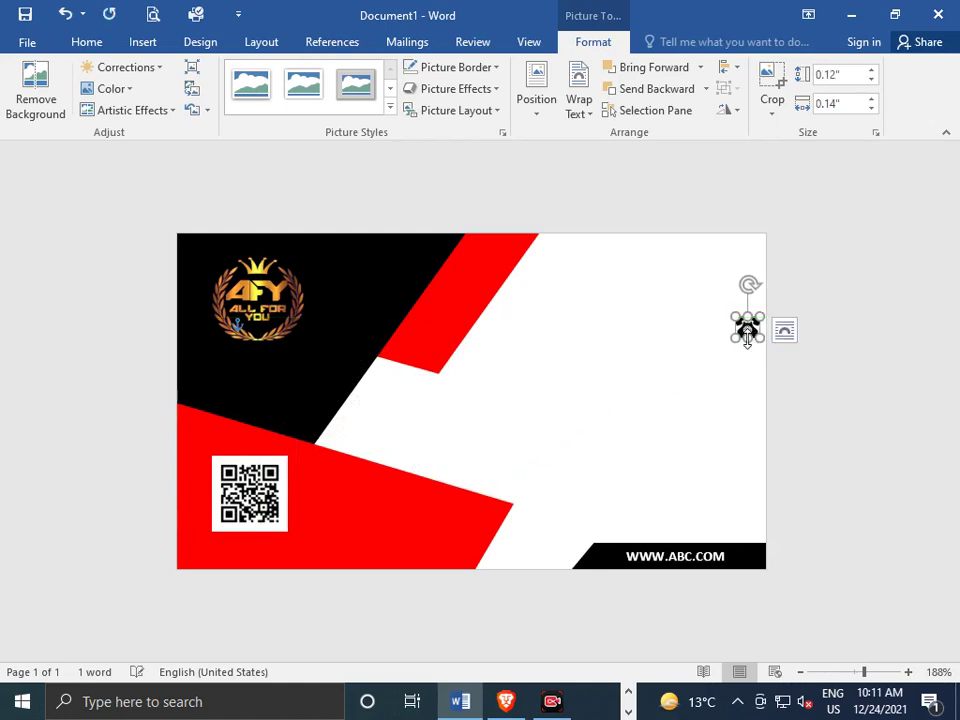
{"action": "left_click", "coordinate": [724, 375]}
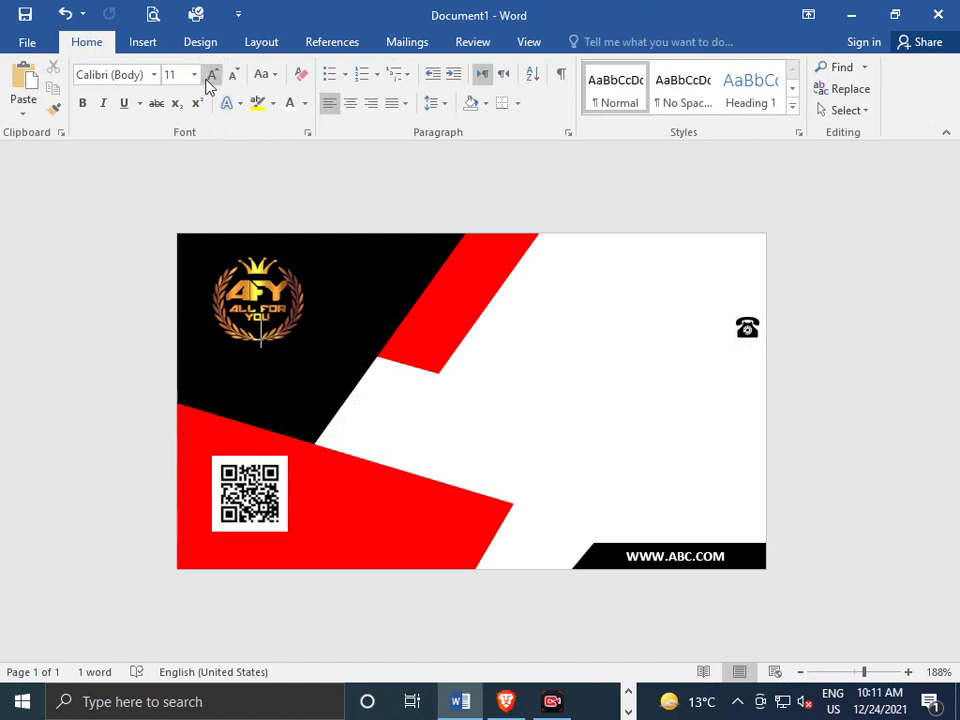
{"action": "left_click", "coordinate": [140, 42]}
{"action": "left_click", "coordinate": [150, 106]}
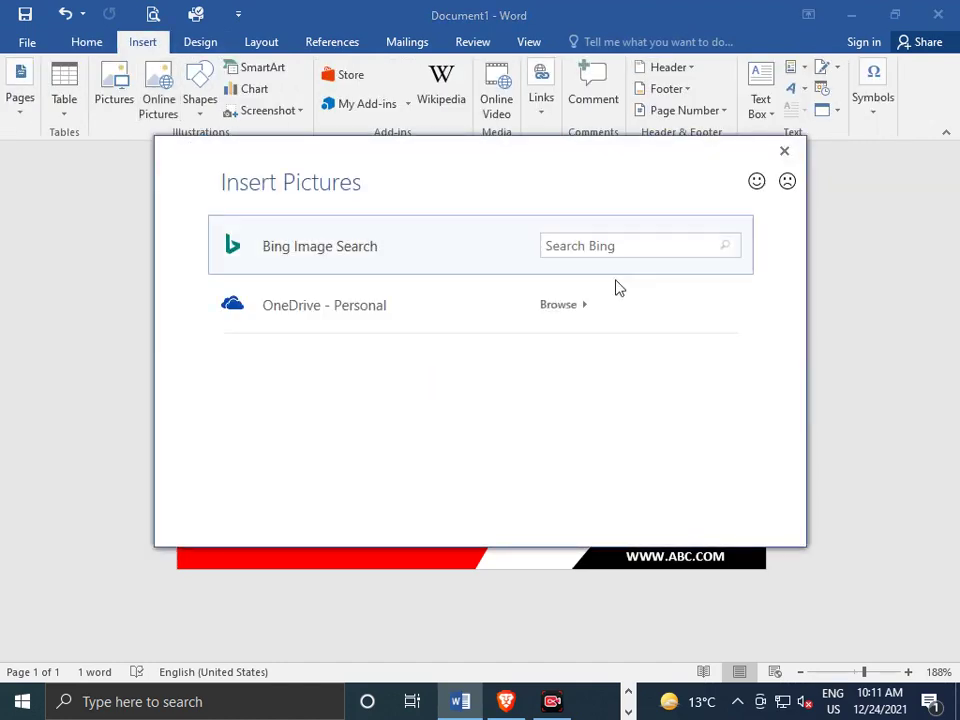
Search online pictures for a WhatsApp icon and insert the black outline version
{"action": "left_click", "coordinate": [647, 249]}
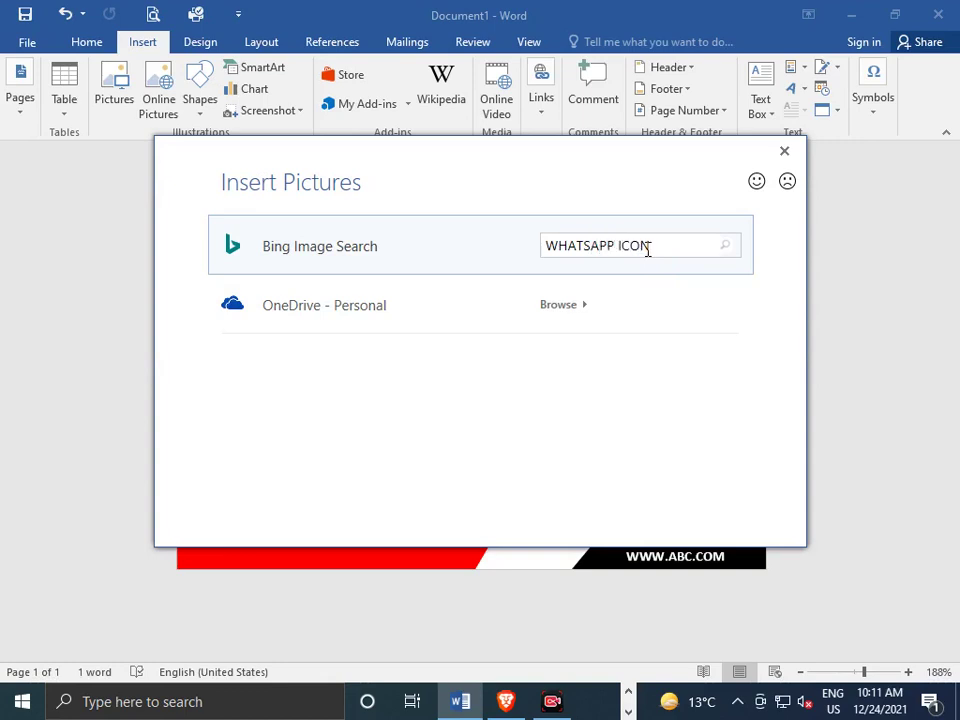
{"action": "key", "text": "Return"}
{"action": "scroll", "coordinate": [596, 318], "scroll_direction": "down", "scroll_amount": 2}
{"action": "scroll", "coordinate": [650, 415], "scroll_direction": "down", "scroll_amount": 2}
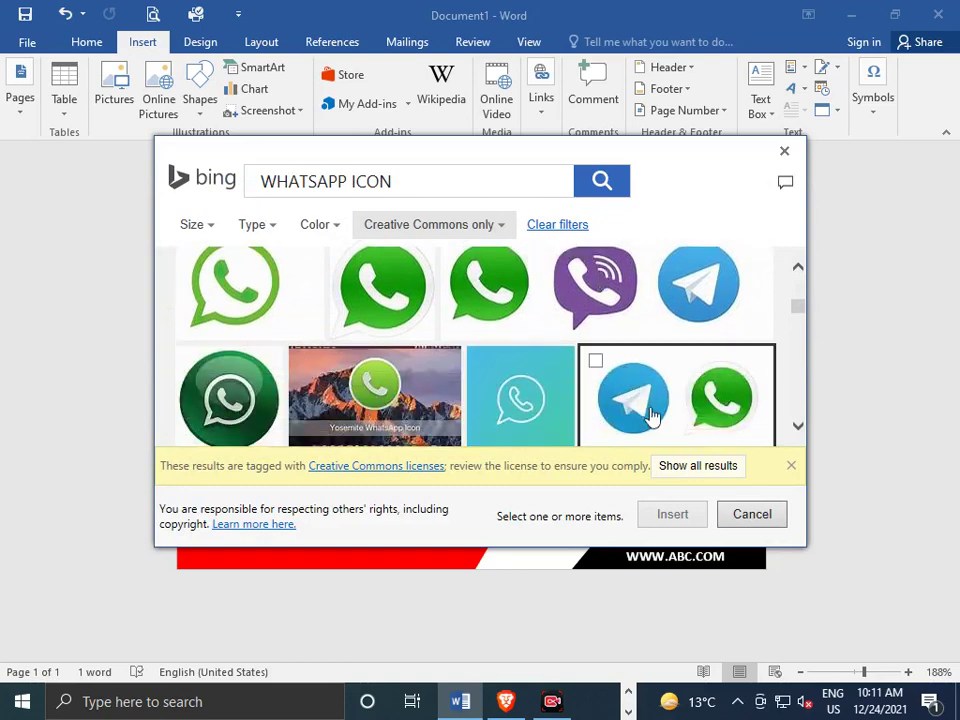
{"action": "scroll", "coordinate": [606, 392], "scroll_direction": "down", "scroll_amount": 1}
{"action": "left_click", "coordinate": [688, 476]}
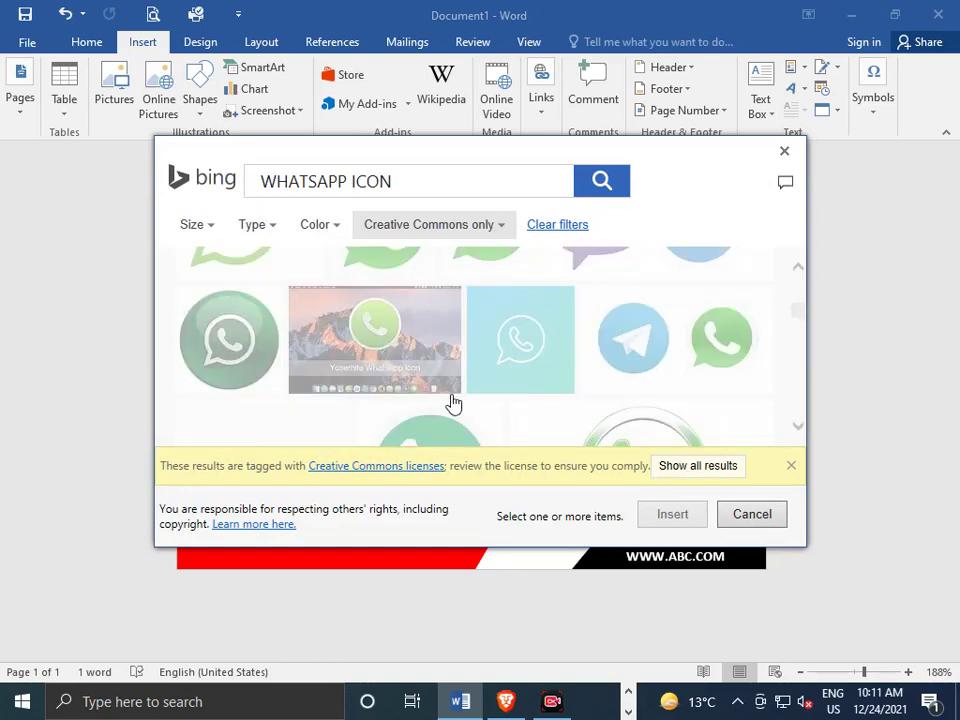
{"action": "scroll", "coordinate": [450, 405], "scroll_direction": "down", "scroll_amount": 2}
{"action": "scroll", "coordinate": [450, 405], "scroll_direction": "down", "scroll_amount": 2}
{"action": "scroll", "coordinate": [452, 408], "scroll_direction": "down", "scroll_amount": 2}
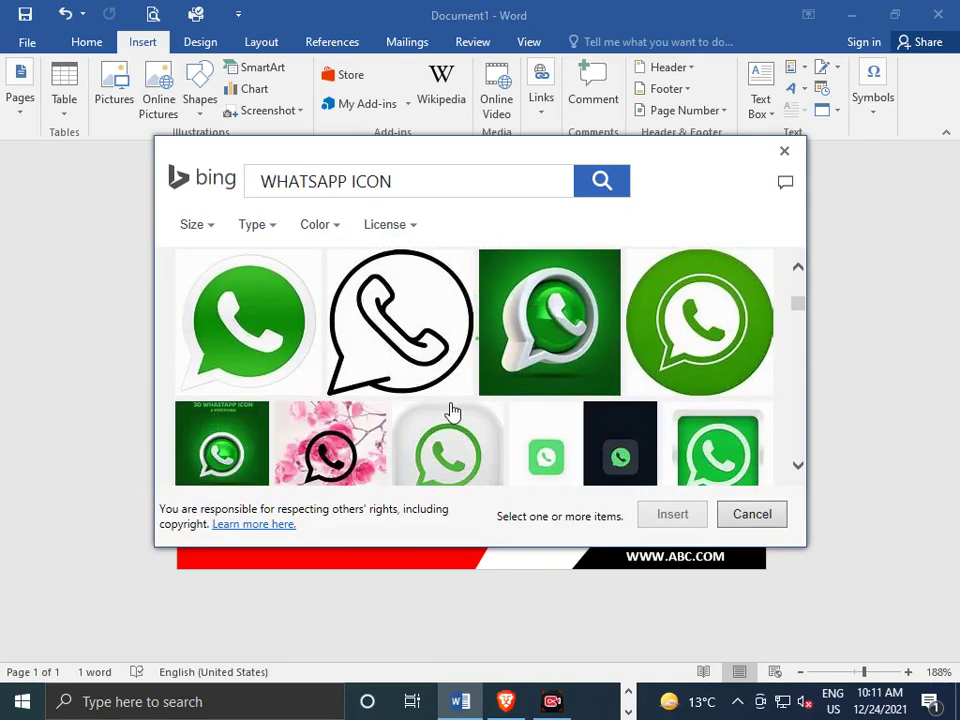
{"action": "scroll", "coordinate": [452, 410], "scroll_direction": "down", "scroll_amount": 2}
{"action": "scroll", "coordinate": [450, 407], "scroll_direction": "down", "scroll_amount": 2}
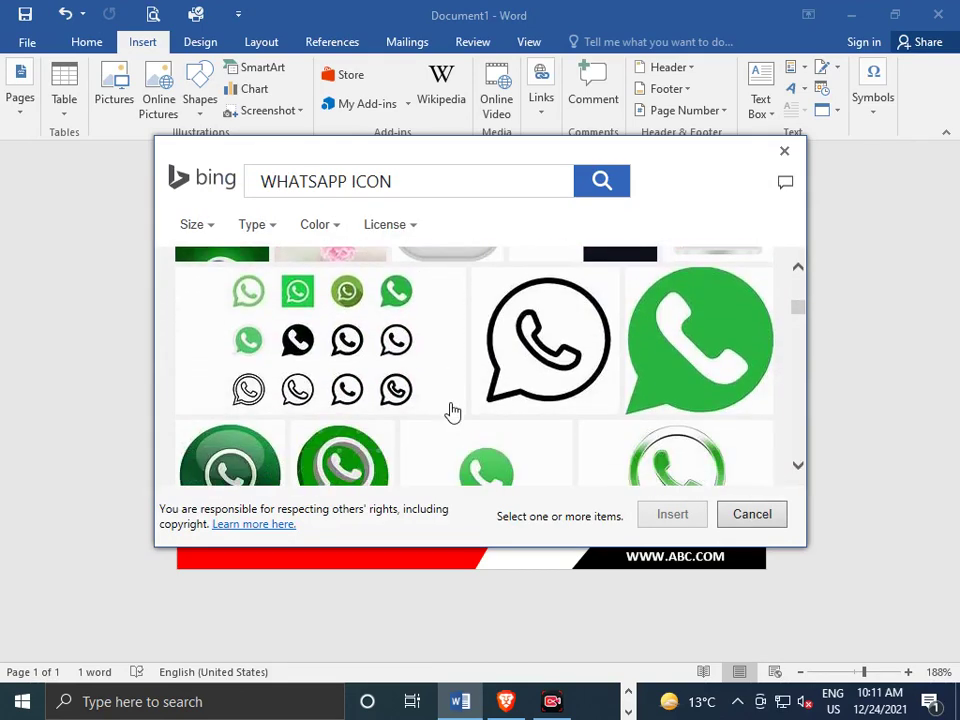
{"action": "left_click", "coordinate": [522, 343]}
{"action": "left_click", "coordinate": [668, 515]}
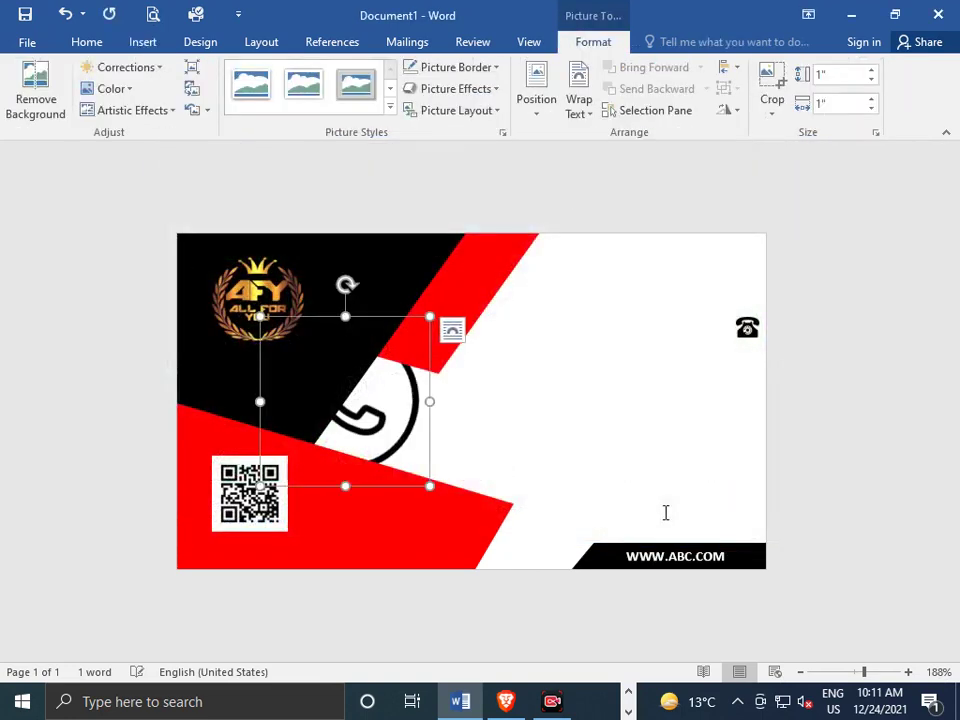
Set the WhatsApp picture In Front of Text, shrink it, and align it below the phone icon
{"action": "left_click", "coordinate": [588, 112]}
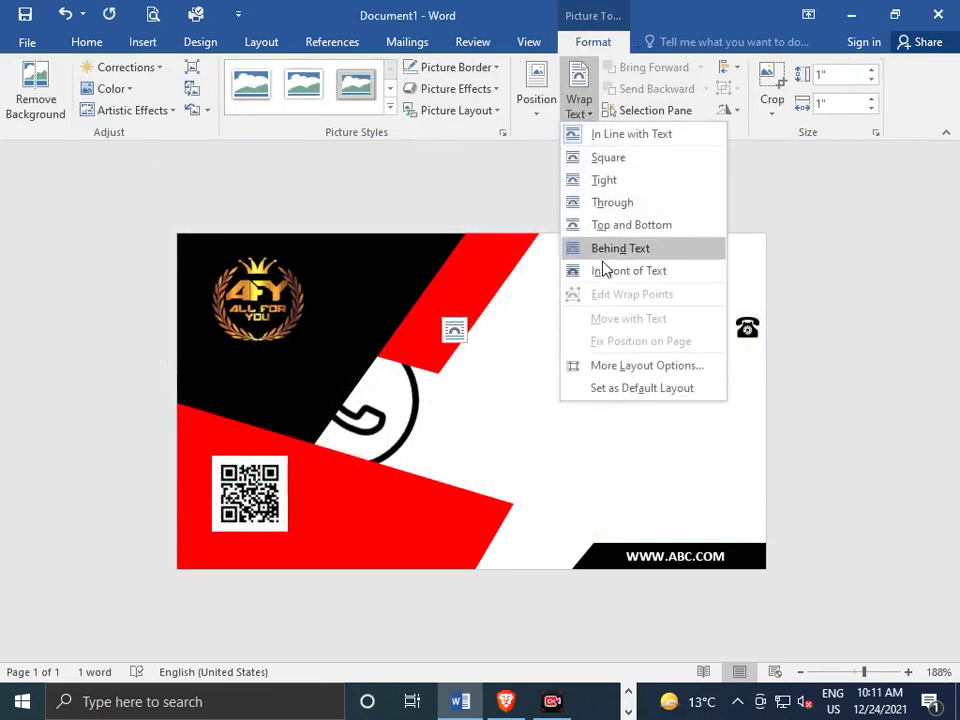
{"action": "left_click", "coordinate": [609, 270]}
{"action": "mouse_move", "coordinate": [262, 320]}
{"action": "left_mouse_down"}
{"action": "mouse_move", "coordinate": [430, 458]}
{"action": "mouse_move", "coordinate": [412, 475]}
{"action": "mouse_move", "coordinate": [752, 365]}
{"action": "left_mouse_up"}
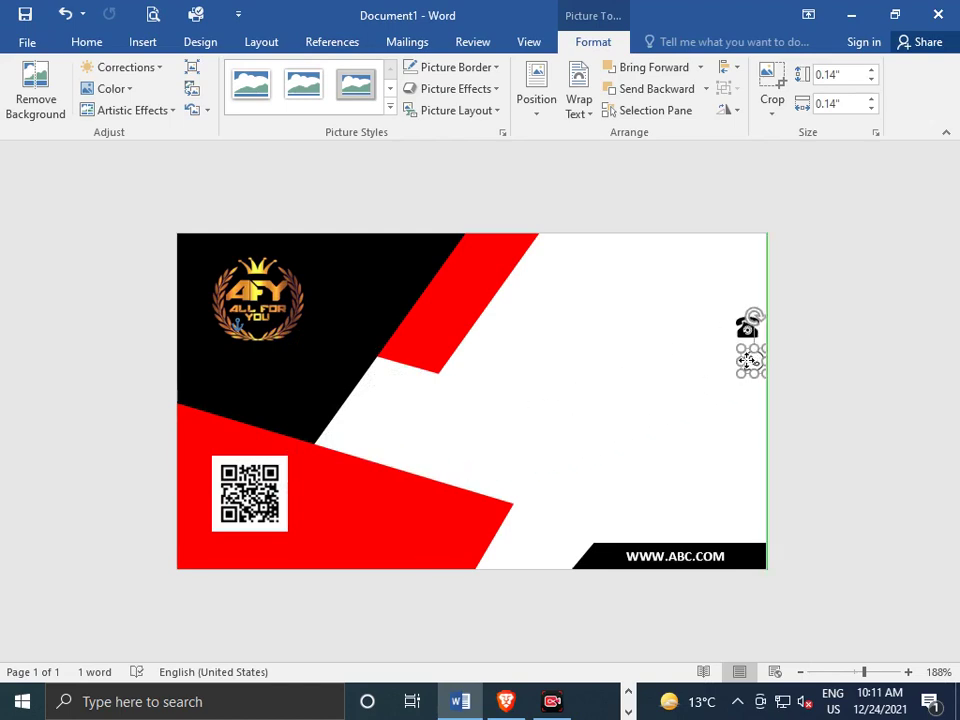
{"action": "left_click_drag", "start_coordinate": [752, 365], "coordinate": [752, 366]}
{"action": "key", "text": "Up"}
{"action": "key", "text": "Left"}
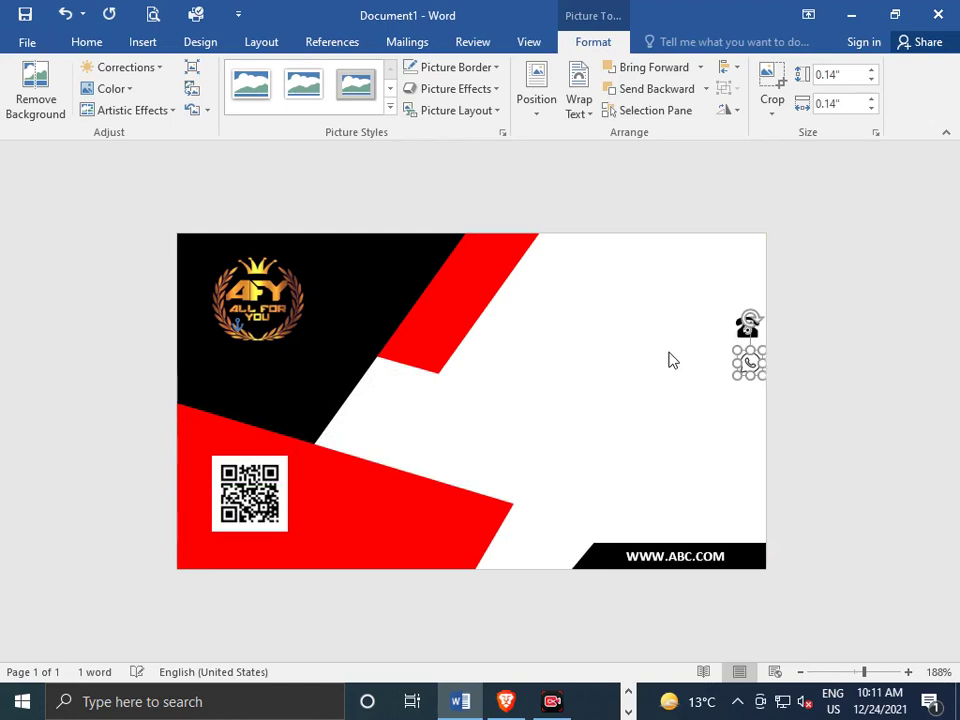
{"action": "left_click", "coordinate": [667, 351]}
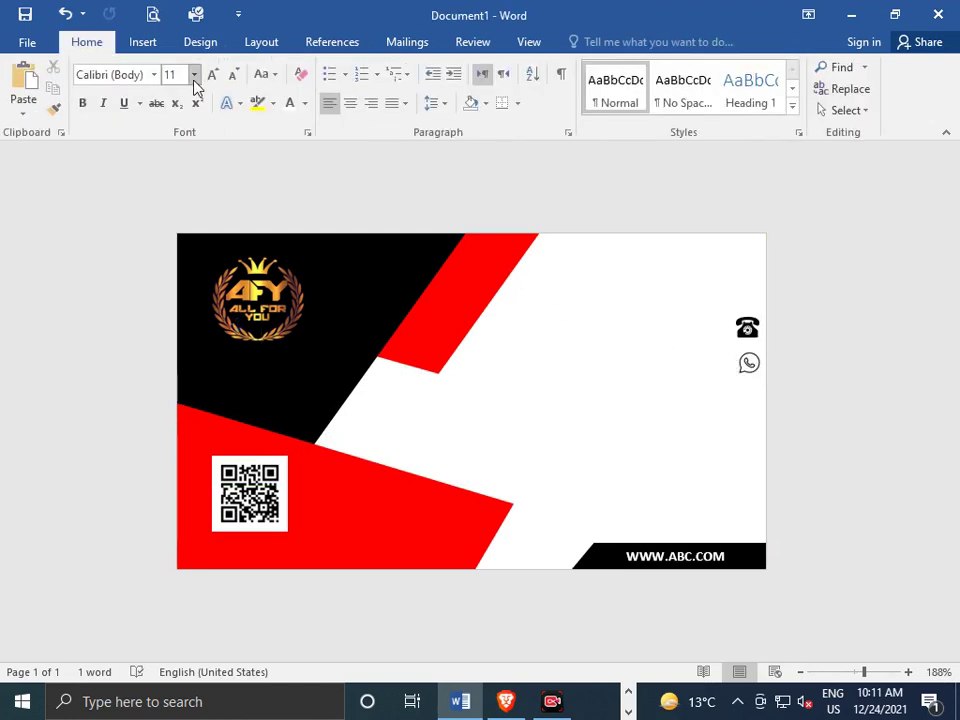
Reopen the online picture search, ready for a mail icon search
{"action": "left_click", "coordinate": [148, 43]}
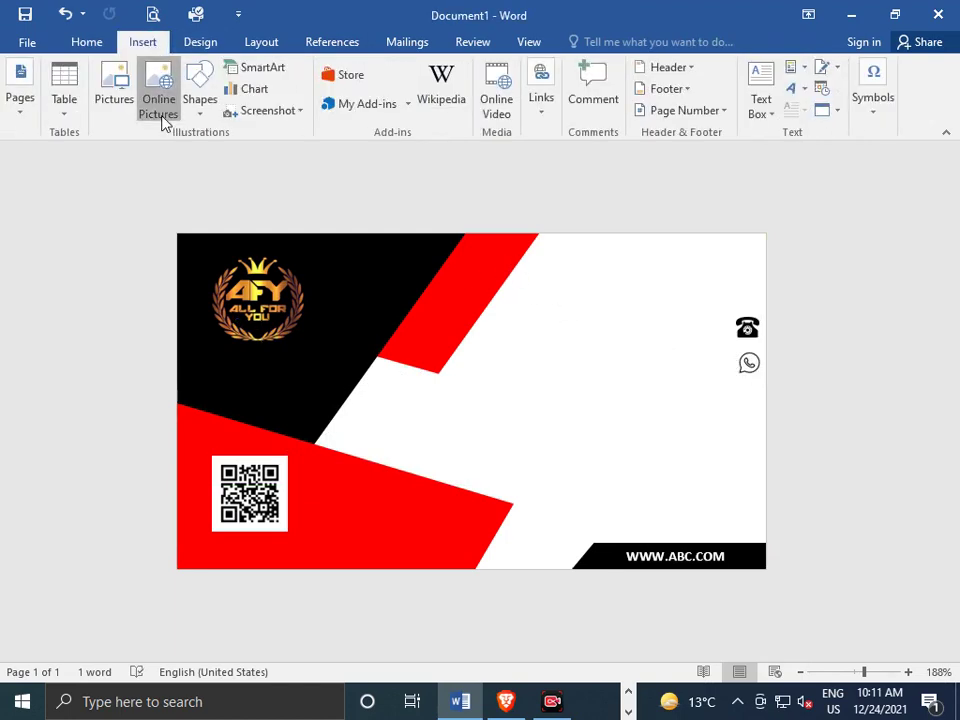
{"action": "left_click", "coordinate": [160, 105]}
{"action": "left_click", "coordinate": [583, 250]}
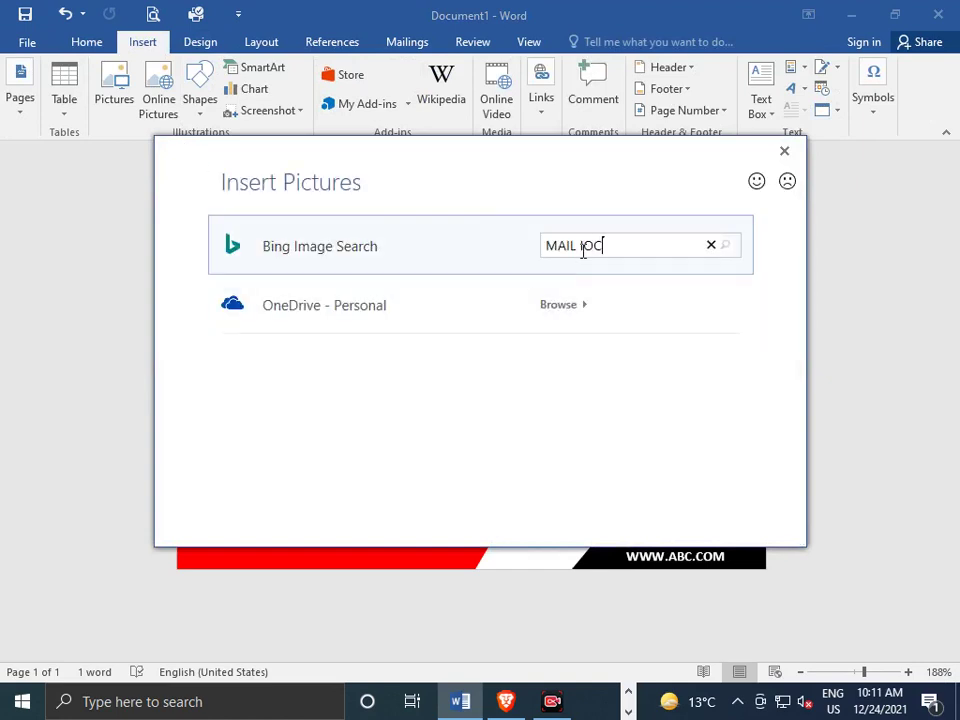
Search for a mail icon and insert the plain black envelope image
{"action": "key", "text": "Return"}
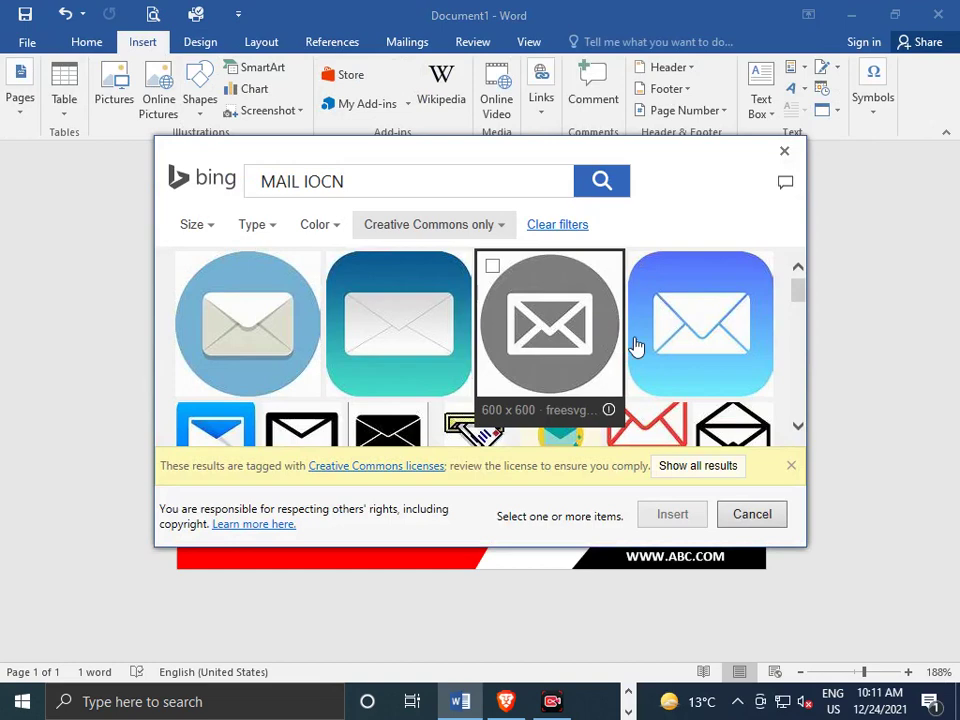
{"action": "scroll", "coordinate": [640, 350], "scroll_direction": "down", "scroll_amount": 2}
{"action": "scroll", "coordinate": [420, 360], "scroll_direction": "down", "scroll_amount": 3}
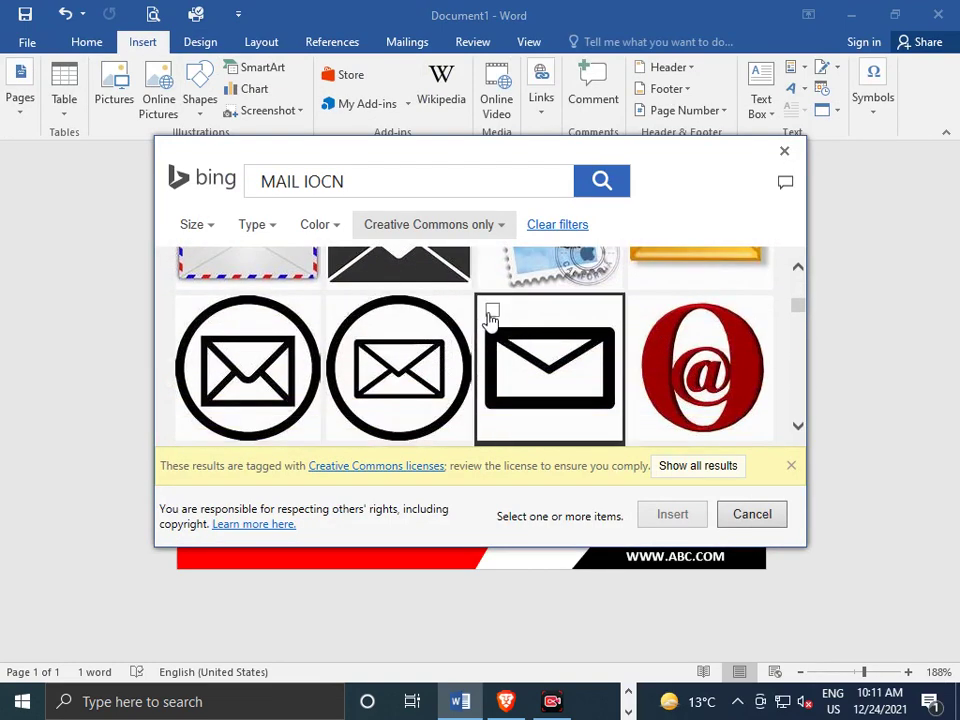
{"action": "scroll", "coordinate": [532, 357], "scroll_direction": "down", "scroll_amount": 1}
{"action": "scroll", "coordinate": [532, 357], "scroll_direction": "down", "scroll_amount": 1}
{"action": "scroll", "coordinate": [532, 357], "scroll_direction": "up", "scroll_amount": 1}
{"action": "scroll", "coordinate": [532, 357], "scroll_direction": "up", "scroll_amount": 1}
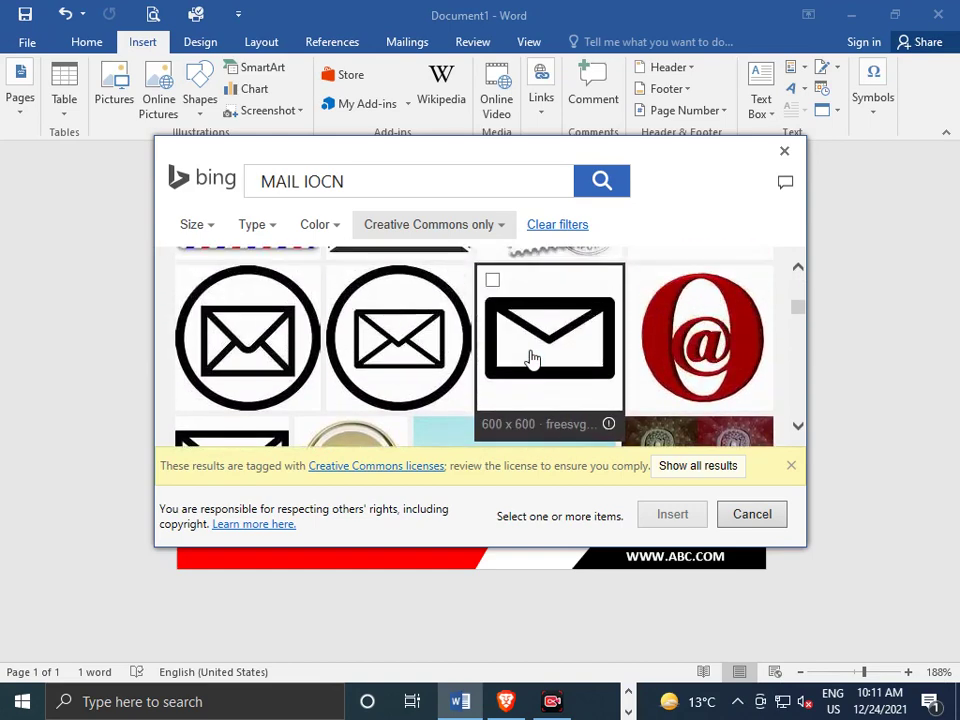
{"action": "scroll", "coordinate": [532, 359], "scroll_direction": "up", "scroll_amount": 1}
{"action": "left_click", "coordinate": [492, 369]}
{"action": "left_click", "coordinate": [672, 514]}
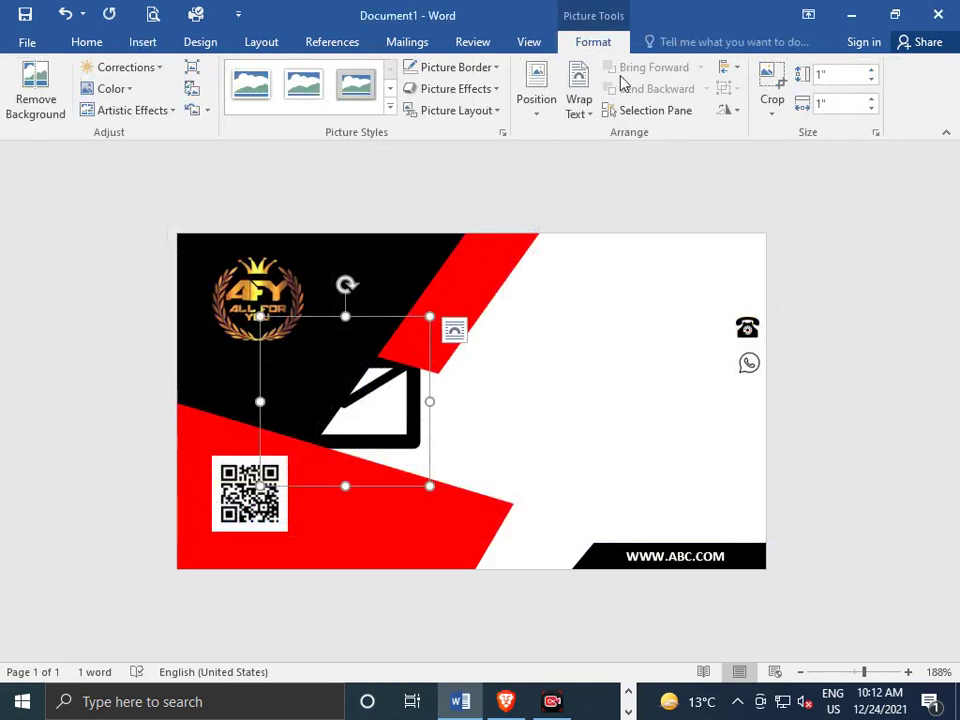
Set the envelope In Front of Text, shrink it, and place it below the WhatsApp icon
{"action": "left_click", "coordinate": [579, 100]}
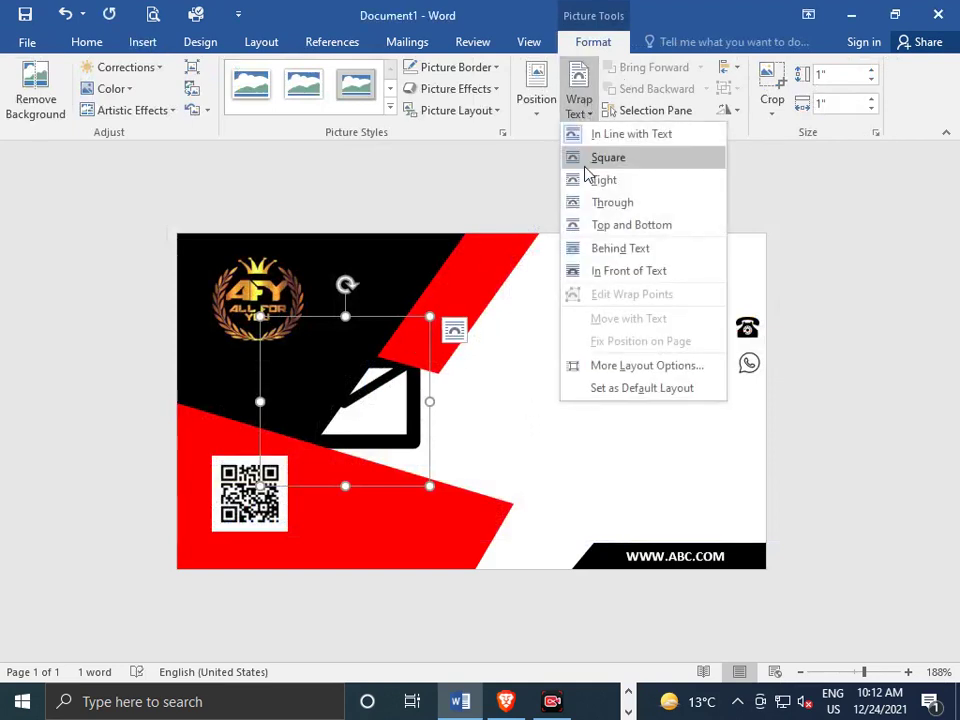
{"action": "left_click", "coordinate": [630, 272]}
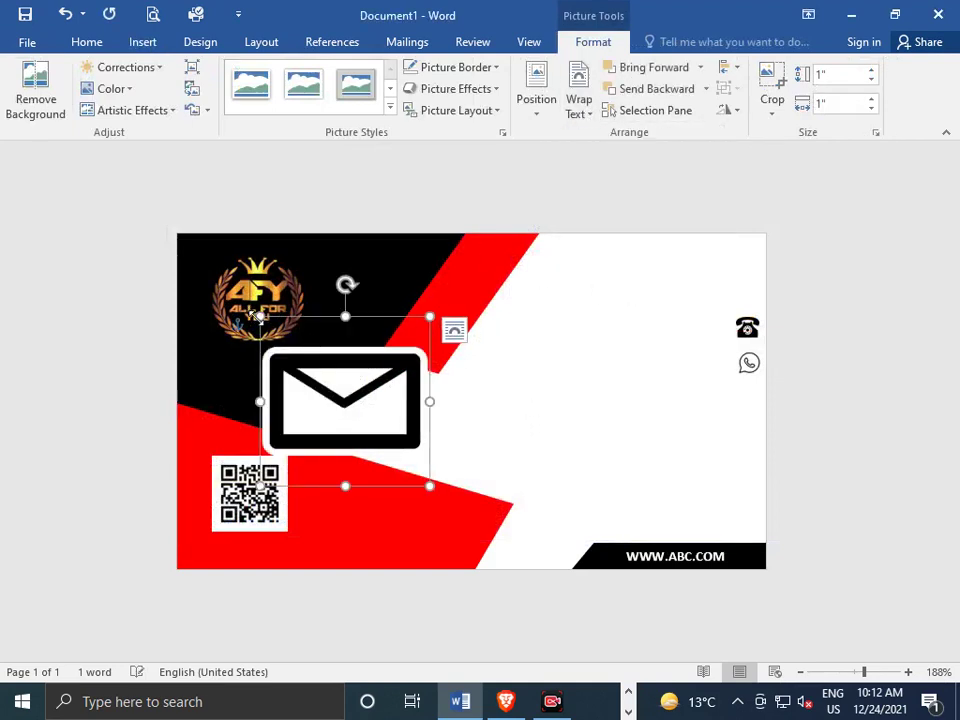
{"action": "left_click_drag", "start_coordinate": [261, 318], "coordinate": [399, 452]}
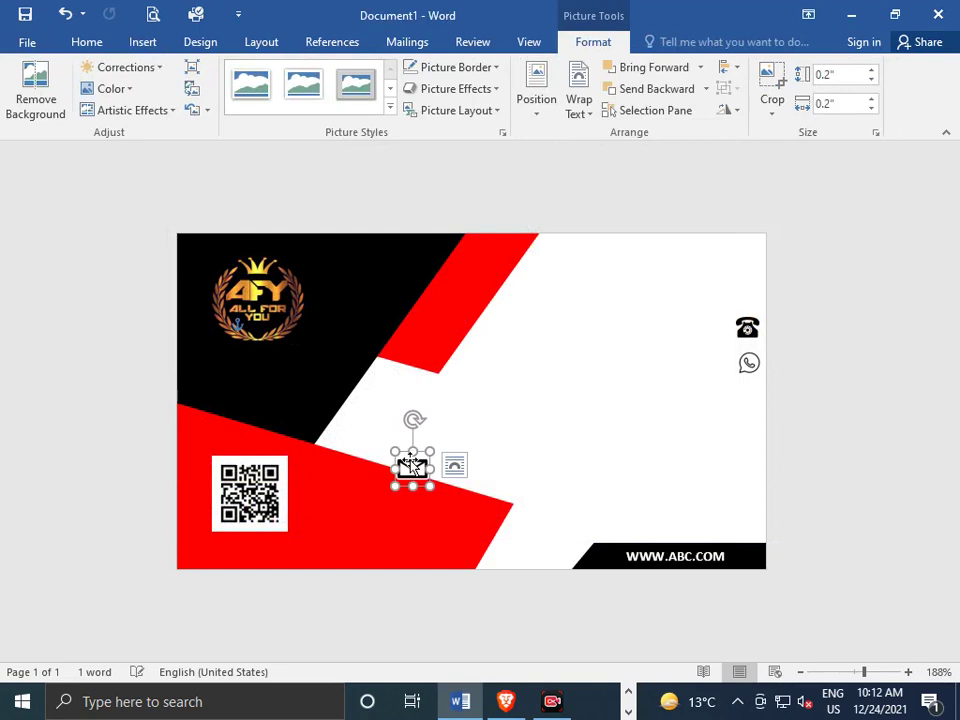
{"action": "mouse_move", "coordinate": [410, 465]}
{"action": "left_mouse_down"}
{"action": "mouse_move", "coordinate": [703, 437]}
{"action": "mouse_move", "coordinate": [749, 395]}
{"action": "left_mouse_up"}
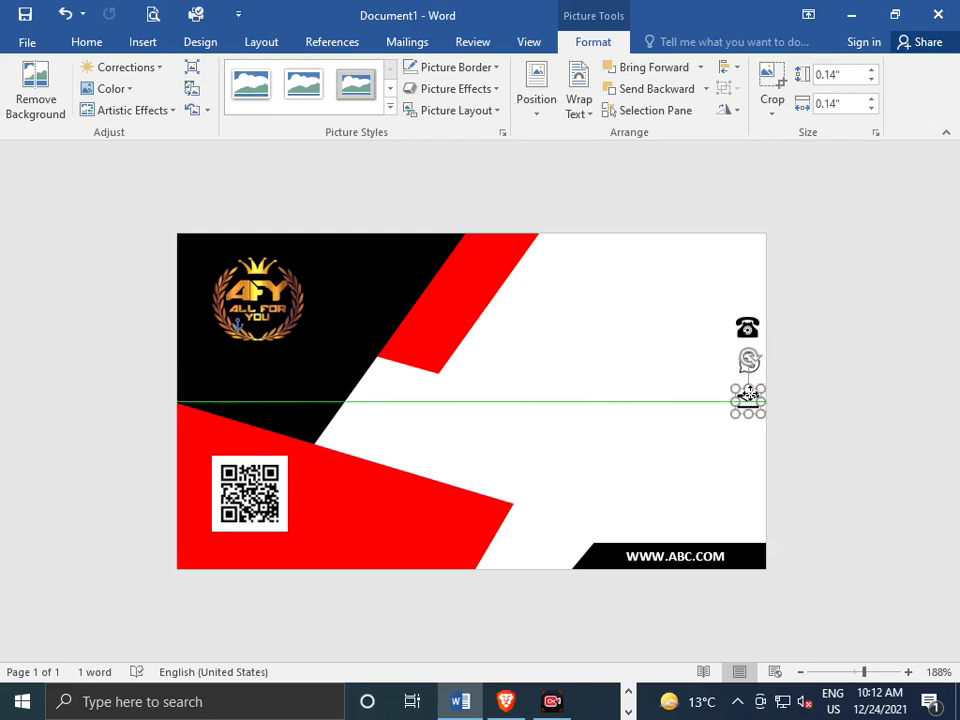
{"action": "left_click", "coordinate": [717, 440]}
{"action": "left_click", "coordinate": [748, 402]}
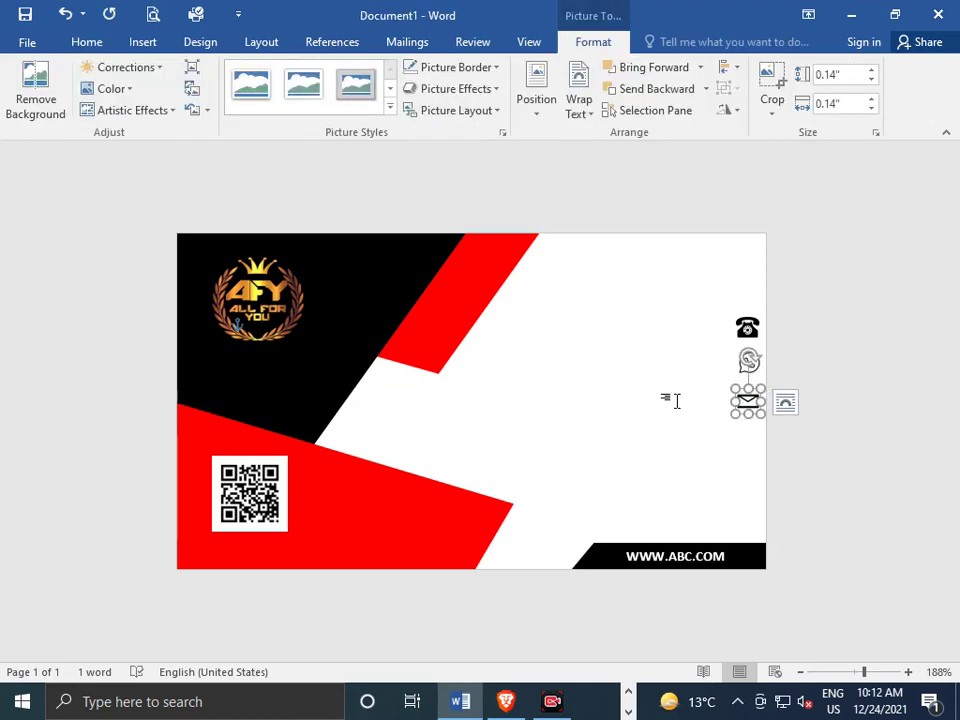
{"action": "left_click", "coordinate": [640, 437]}
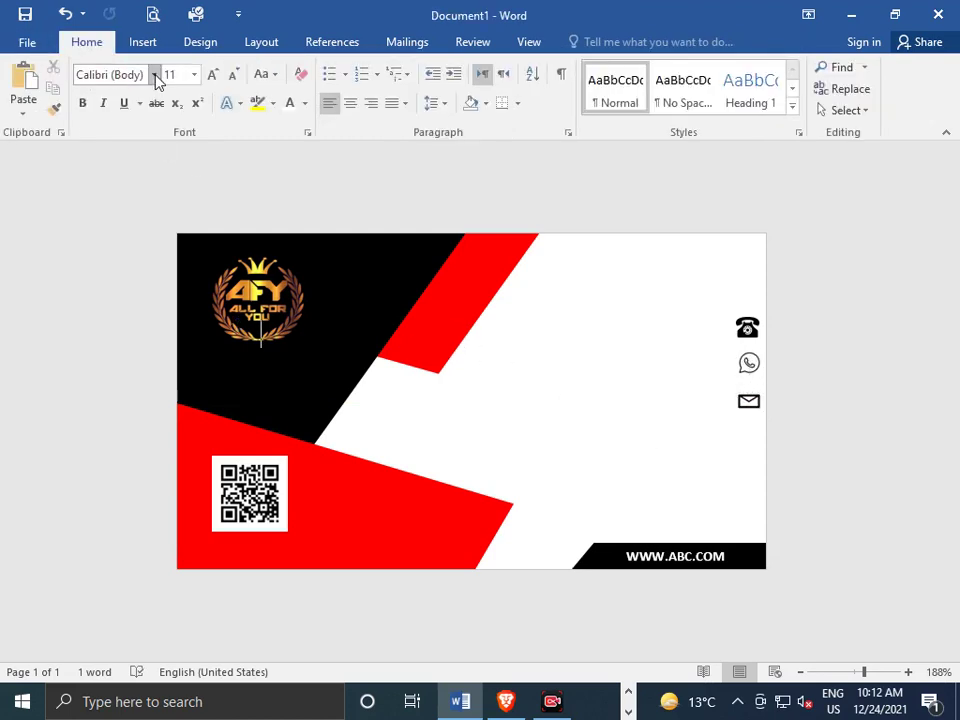
{"action": "left_click", "coordinate": [143, 42]}
Search online pictures for HOME ICON and insert the solid black house image
{"action": "left_click", "coordinate": [157, 108]}
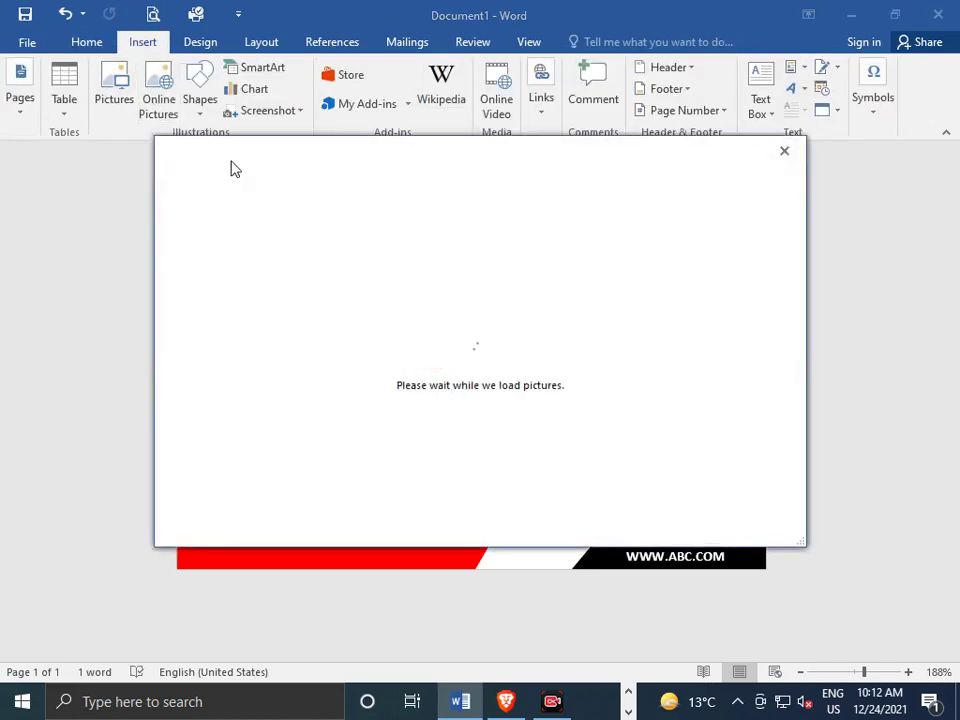
{"action": "left_click", "coordinate": [610, 244]}
{"action": "type", "text": "HOME ICON"}
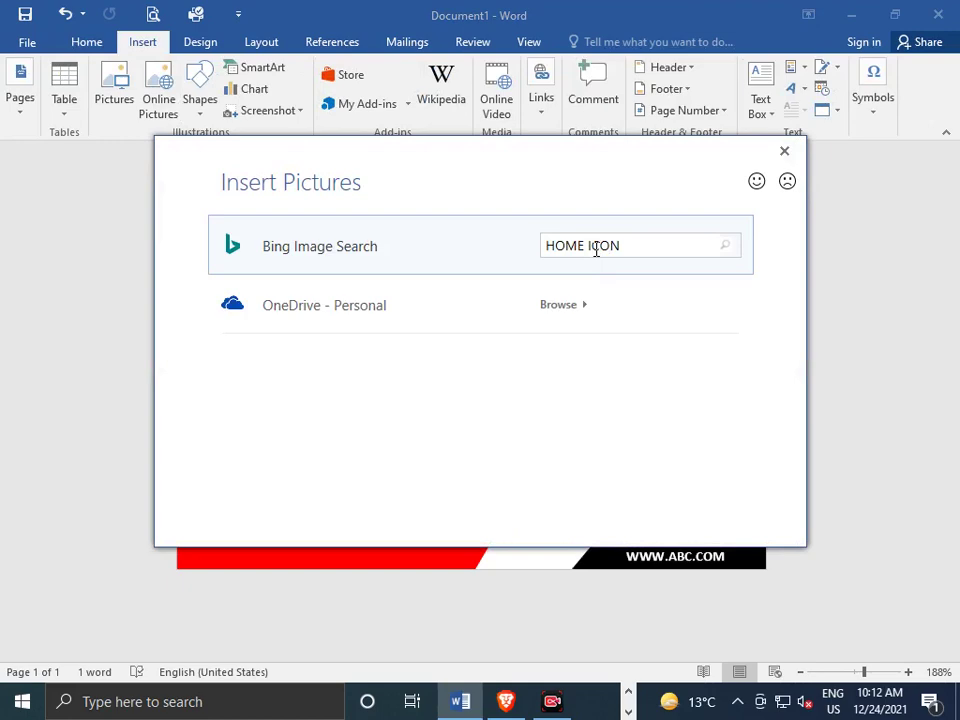
{"action": "key", "text": "Return"}
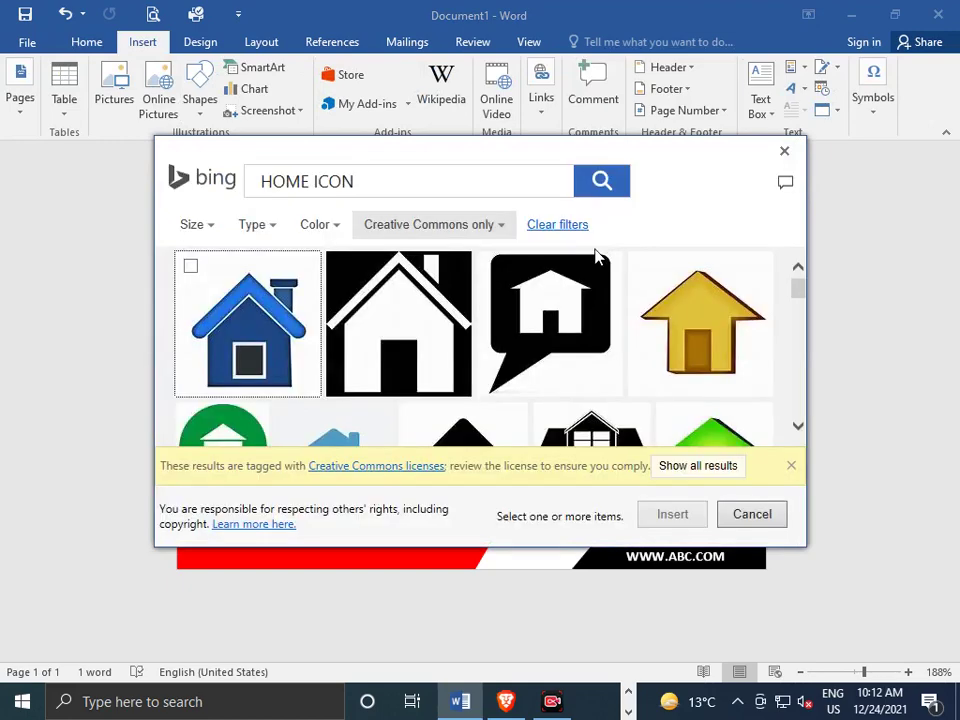
{"action": "scroll", "coordinate": [593, 295], "scroll_direction": "down", "scroll_amount": 2}
{"action": "scroll", "coordinate": [510, 350], "scroll_direction": "down", "scroll_amount": 1}
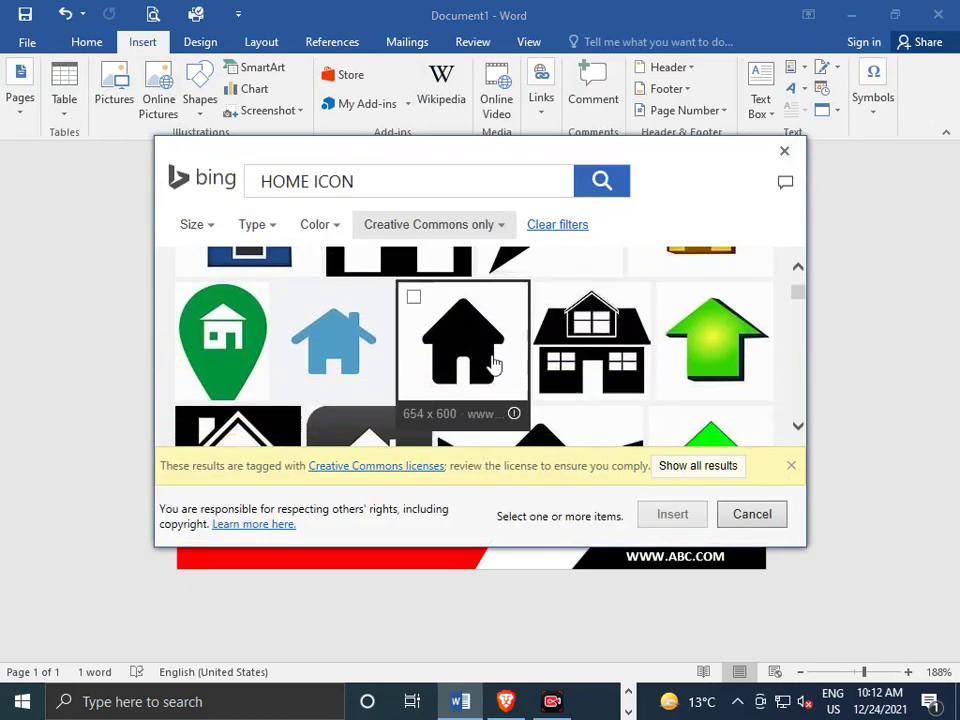
{"action": "left_click", "coordinate": [432, 328]}
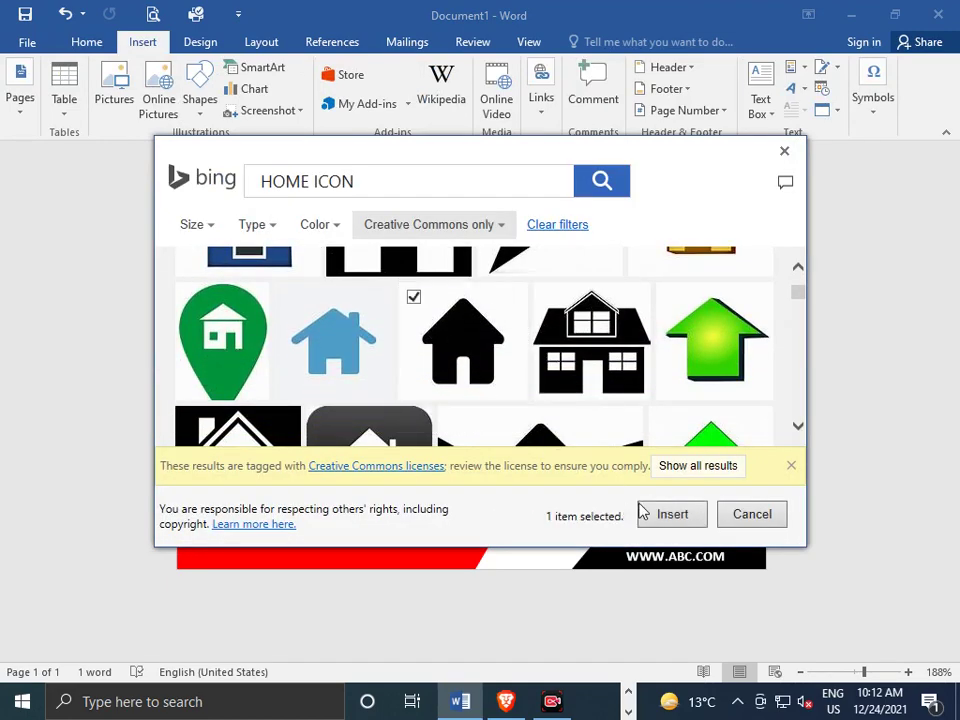
{"action": "left_click", "coordinate": [671, 514]}
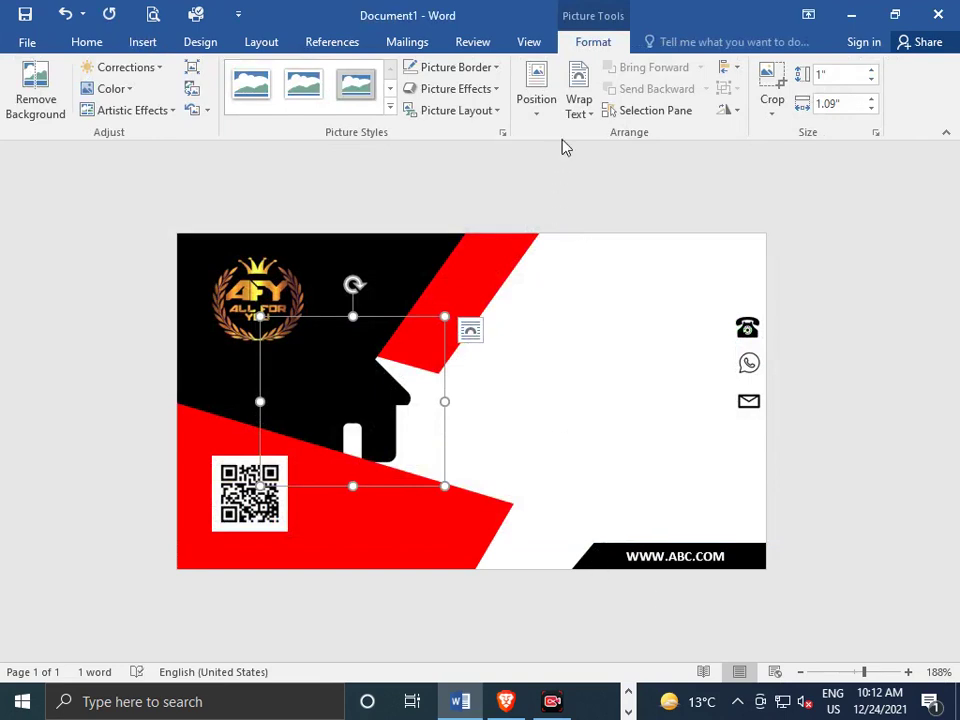
Set the house picture In Front of Text and shrink it into place below the envelope
{"action": "left_click", "coordinate": [579, 100]}
{"action": "left_click", "coordinate": [622, 270]}
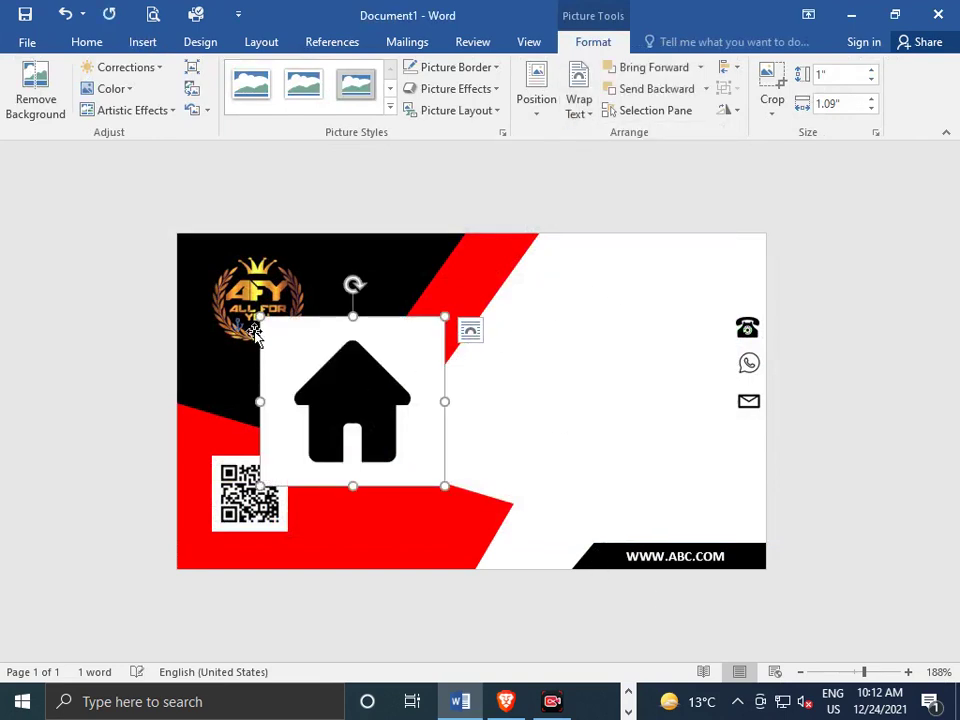
{"action": "mouse_move", "coordinate": [257, 320]}
{"action": "left_mouse_down"}
{"action": "mouse_move", "coordinate": [424, 463]}
{"action": "mouse_move", "coordinate": [750, 438]}
{"action": "left_mouse_up"}
{"action": "left_click", "coordinate": [645, 446]}
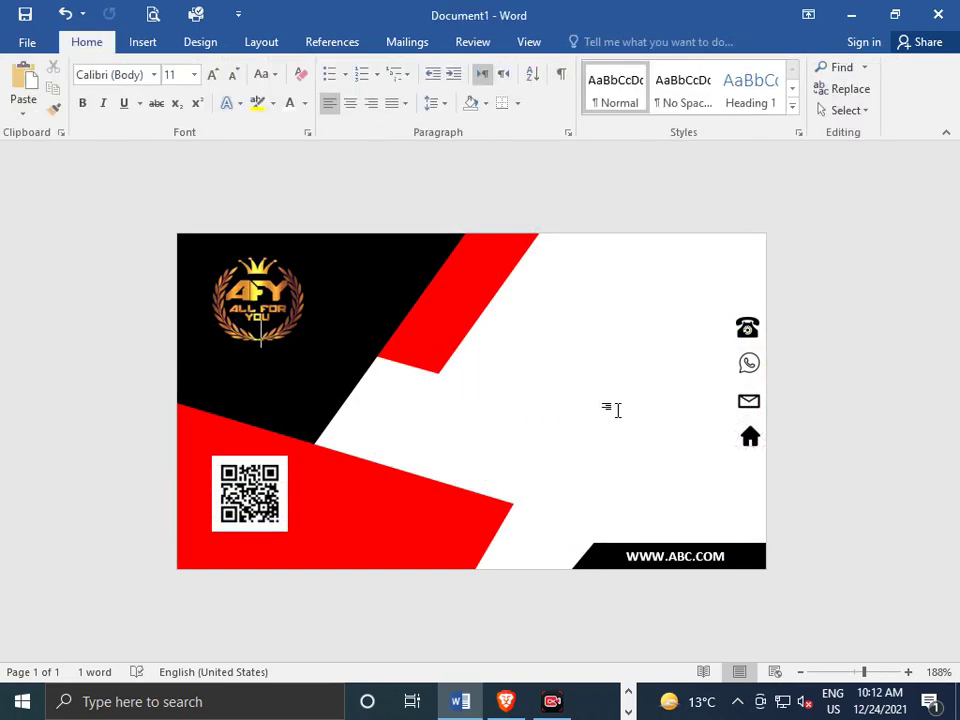
{"action": "left_click", "coordinate": [727, 549]}
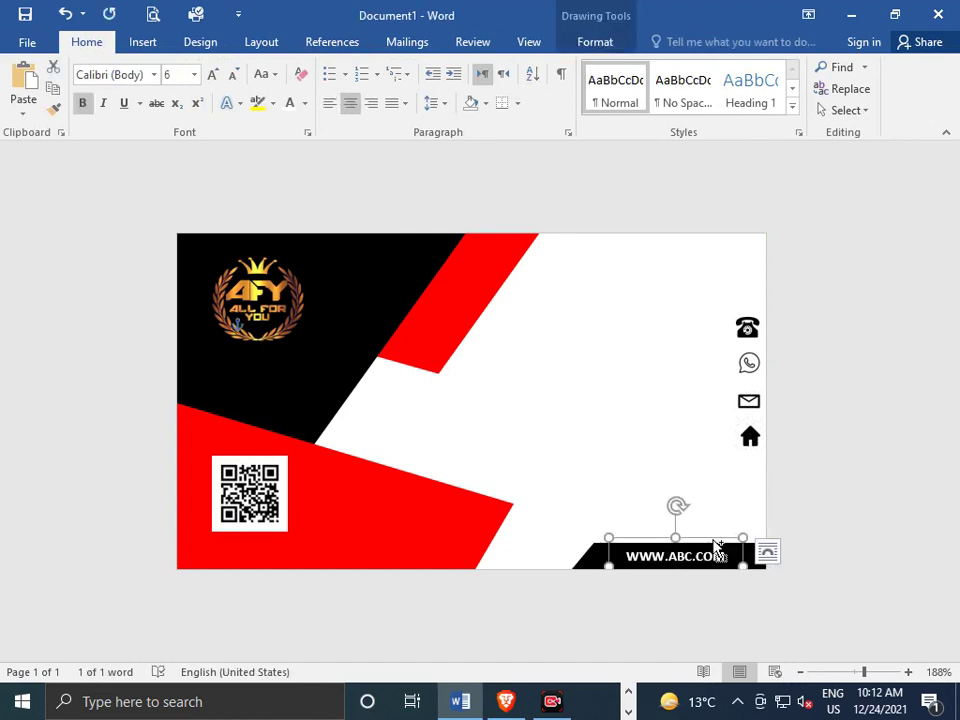
{"action": "key", "text": "ctrl+v"}
{"action": "mouse_move", "coordinate": [709, 540]}
{"action": "left_mouse_down"}
{"action": "mouse_move", "coordinate": [700, 448]}
{"action": "mouse_move", "coordinate": [649, 336]}
{"action": "mouse_move", "coordinate": [661, 329]}
{"action": "left_mouse_up"}
{"action": "double_click", "coordinate": [655, 353]}
{"action": "left_click", "coordinate": [655, 356]}
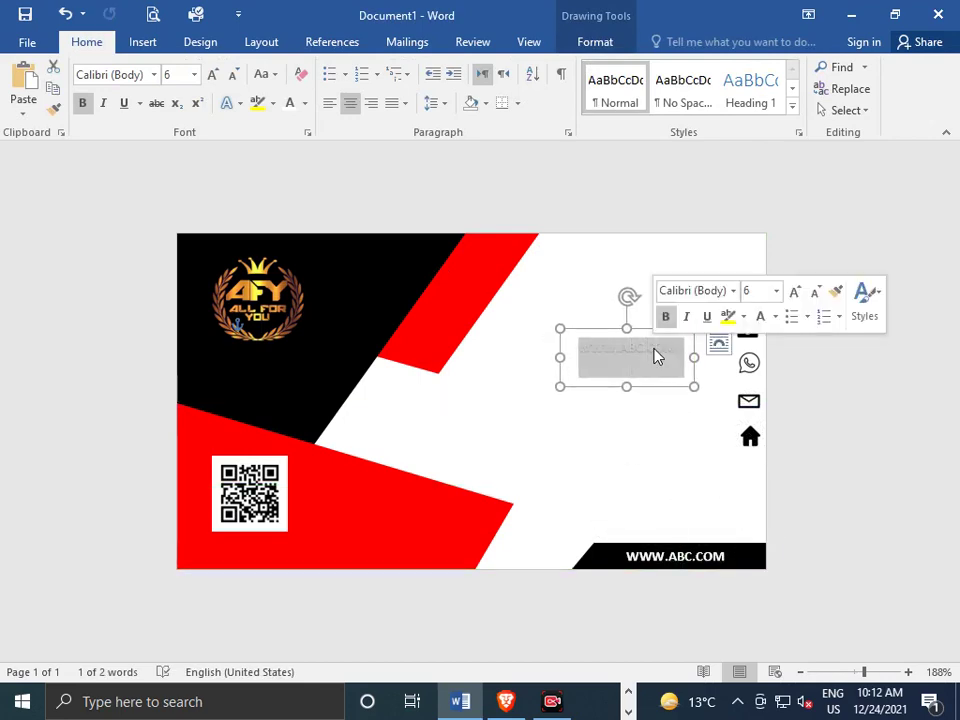
{"action": "left_click", "coordinate": [777, 318]}
{"action": "left_click", "coordinate": [765, 338]}
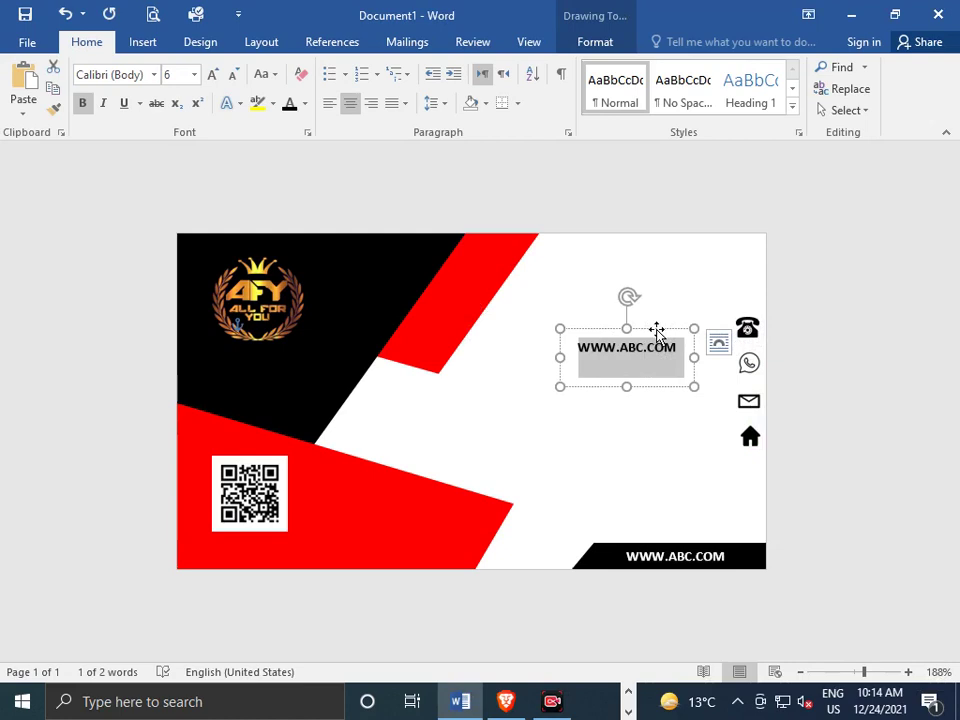
{"action": "left_click_drag", "start_coordinate": [658, 331], "coordinate": [683, 299]}
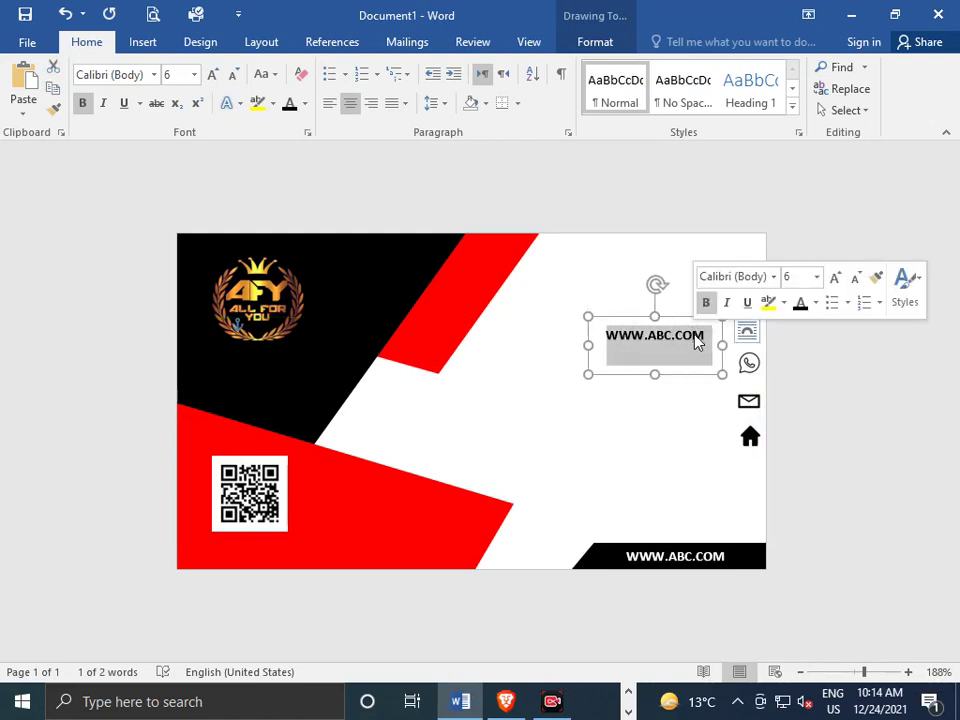
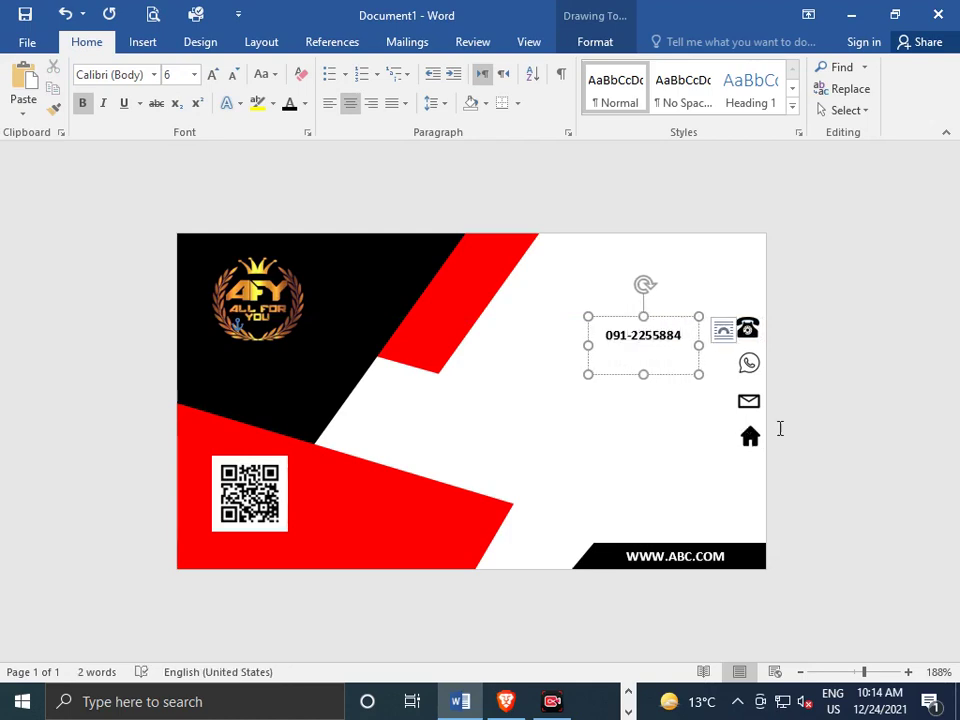
{"action": "left_click_drag", "start_coordinate": [661, 320], "coordinate": [696, 305]}
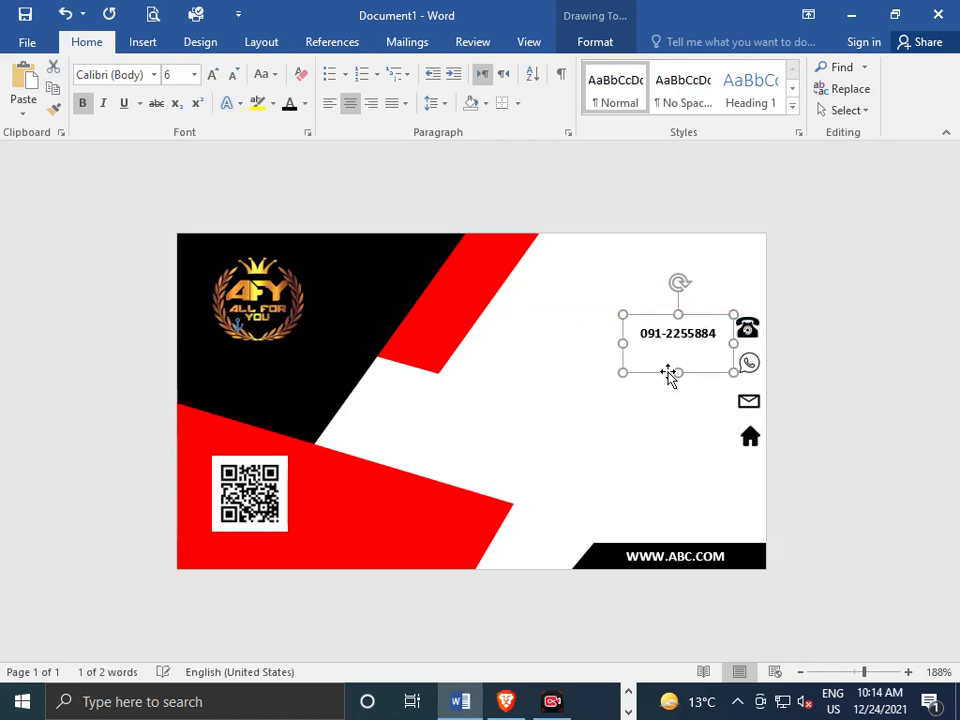
{"action": "key", "text": "ctrl+Right"}
{"action": "key", "text": "ctrl+Right"}
{"action": "key", "text": "ctrl+Right"}
{"action": "key", "text": "ctrl+Right"}
{"action": "key", "text": "ctrl+Right"}
{"action": "key", "text": "ctrl+Right"}
{"action": "key", "text": "ctrl+Left"}
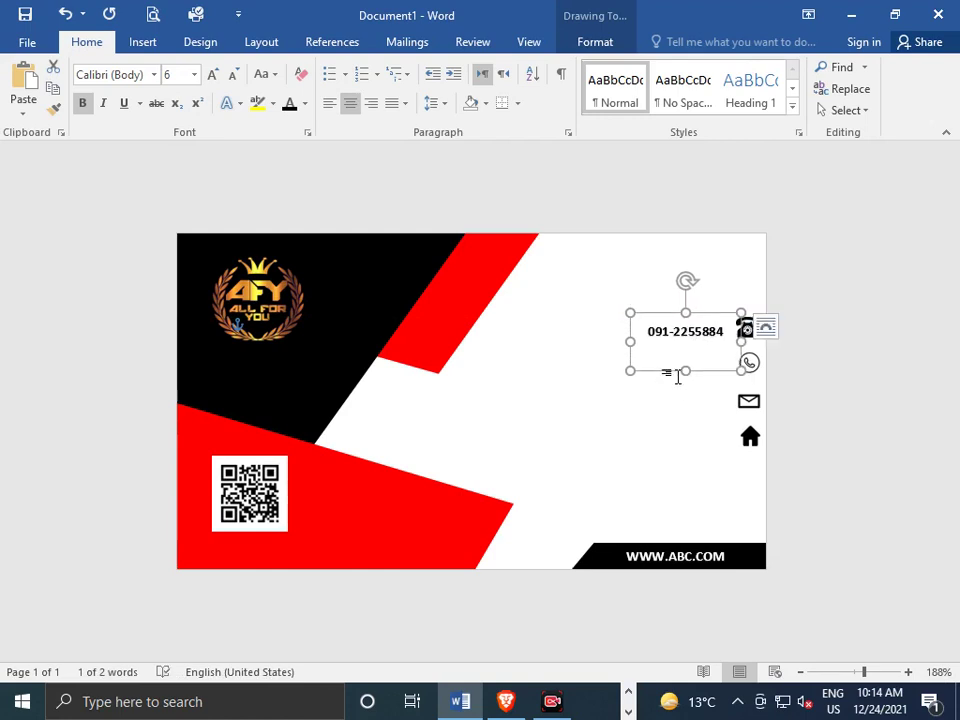
{"action": "key", "text": "ctrl+c"}
{"action": "key", "text": "ctrl+v"}
{"action": "mouse_move", "coordinate": [697, 375]}
{"action": "left_mouse_down"}
{"action": "mouse_move", "coordinate": [698, 411]}
{"action": "mouse_move", "coordinate": [698, 403]}
{"action": "left_mouse_up"}
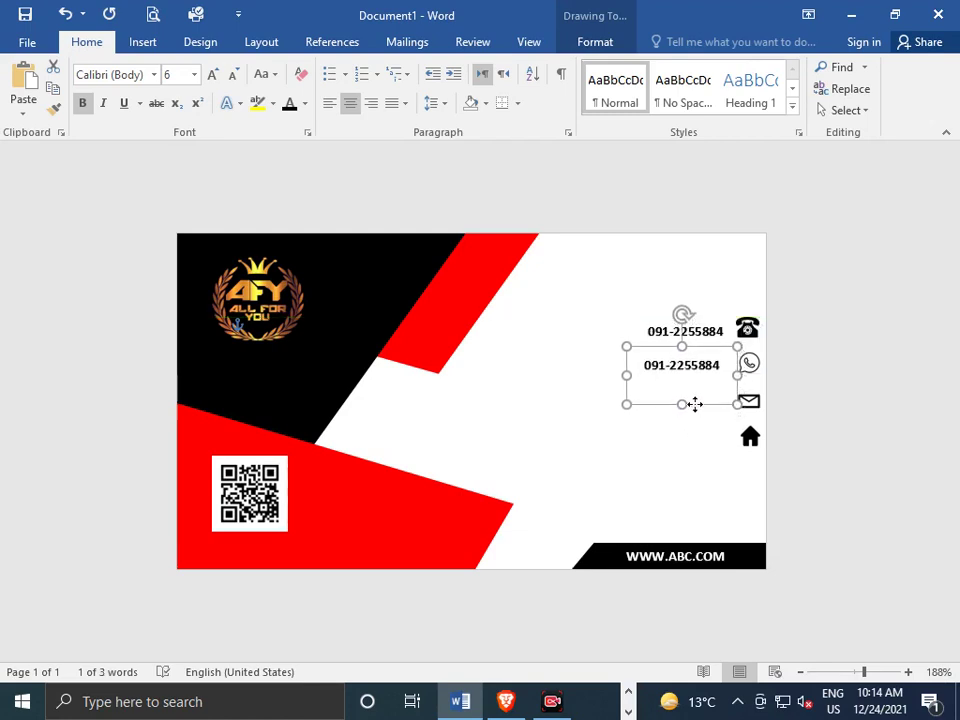
{"action": "triple_click", "coordinate": [714, 364]}
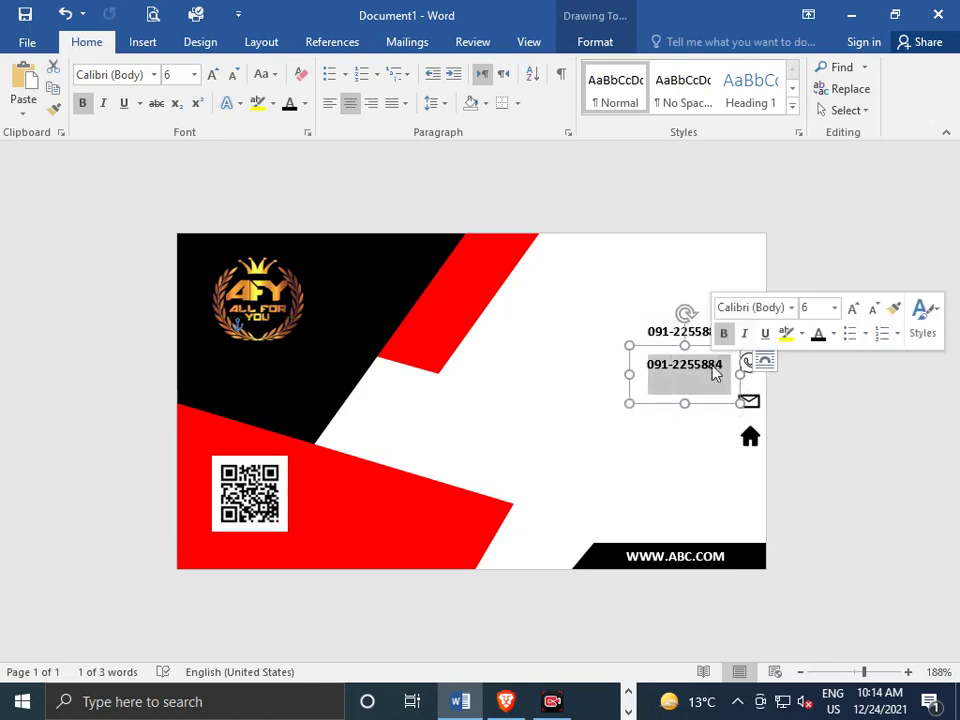
{"action": "type", "text": "0333-123456"}
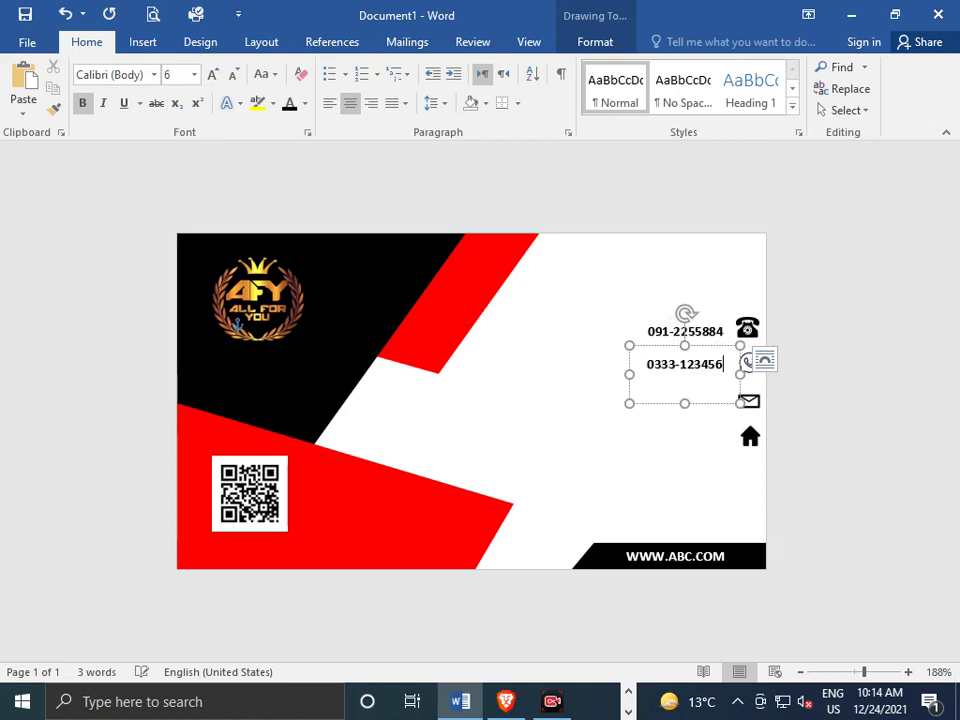
{"action": "type", "text": "7"}
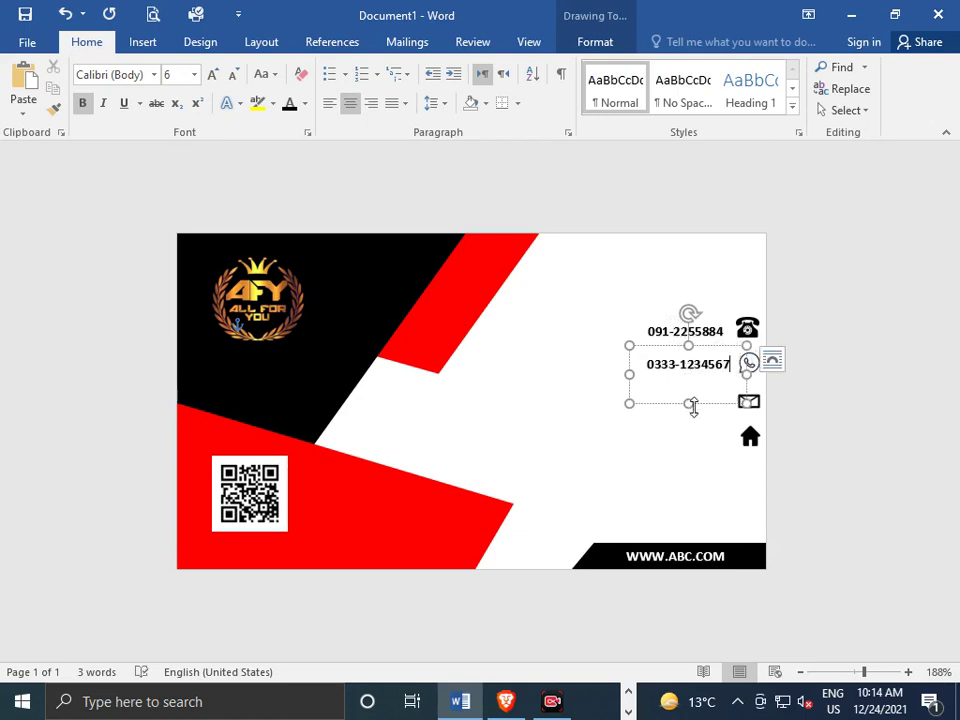
{"action": "left_click", "coordinate": [706, 406]}
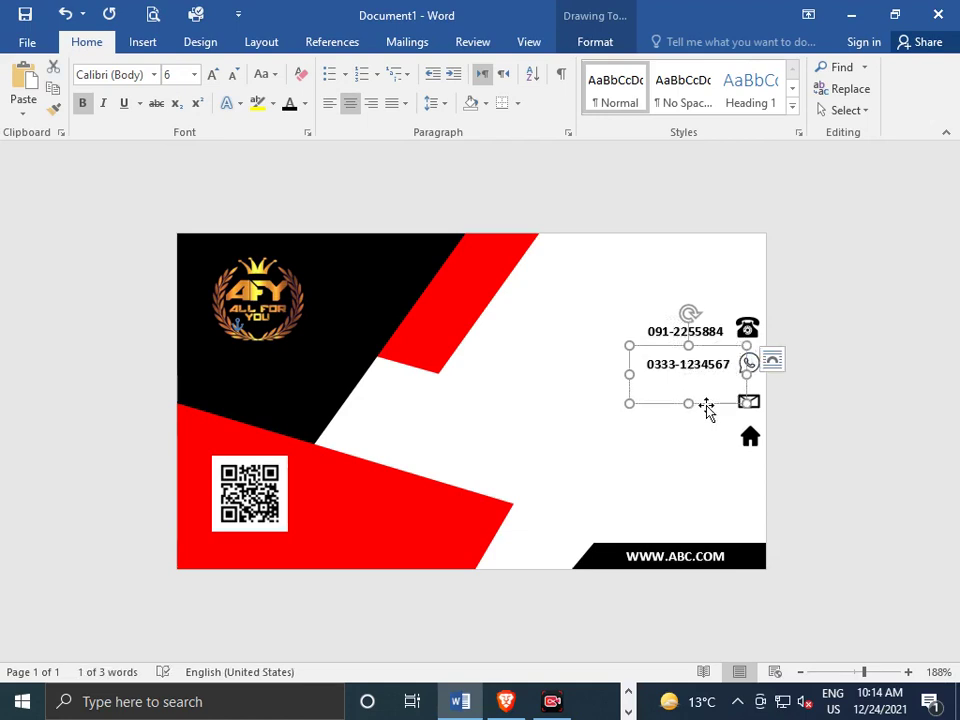
{"action": "key", "text": "ctrl+Left"}
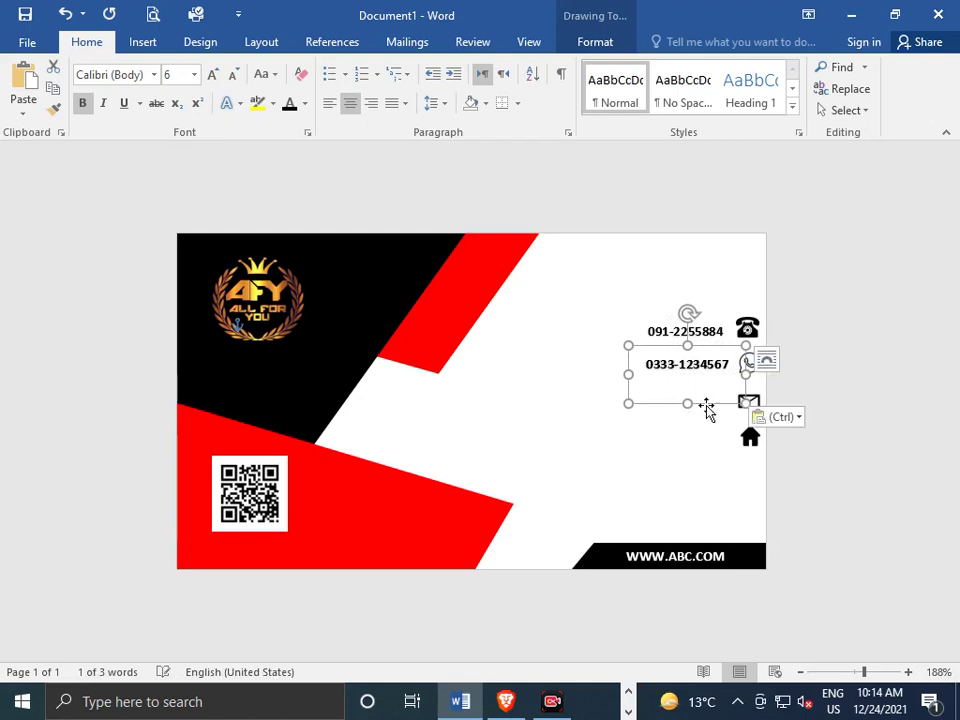
{"action": "mouse_move", "coordinate": [706, 408]}
{"action": "left_mouse_down"}
{"action": "mouse_move", "coordinate": [679, 464]}
{"action": "mouse_move", "coordinate": [679, 433]}
{"action": "left_mouse_up"}
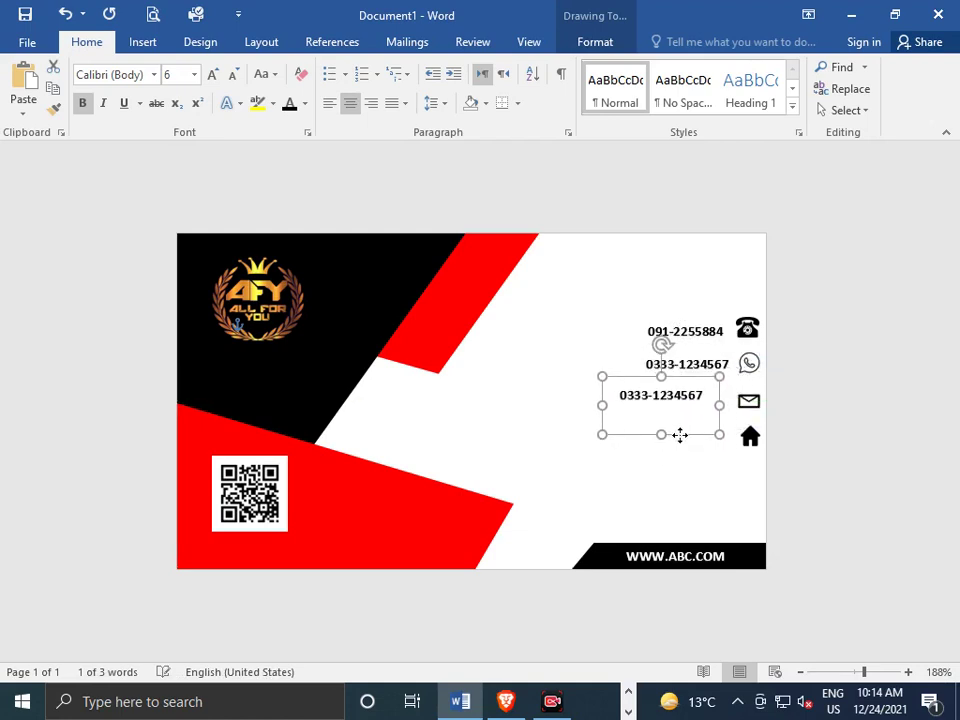
Replace the copied number with a placeholder e-mail address at 5 pt beside the envelope icon
{"action": "triple_click", "coordinate": [700, 412]}
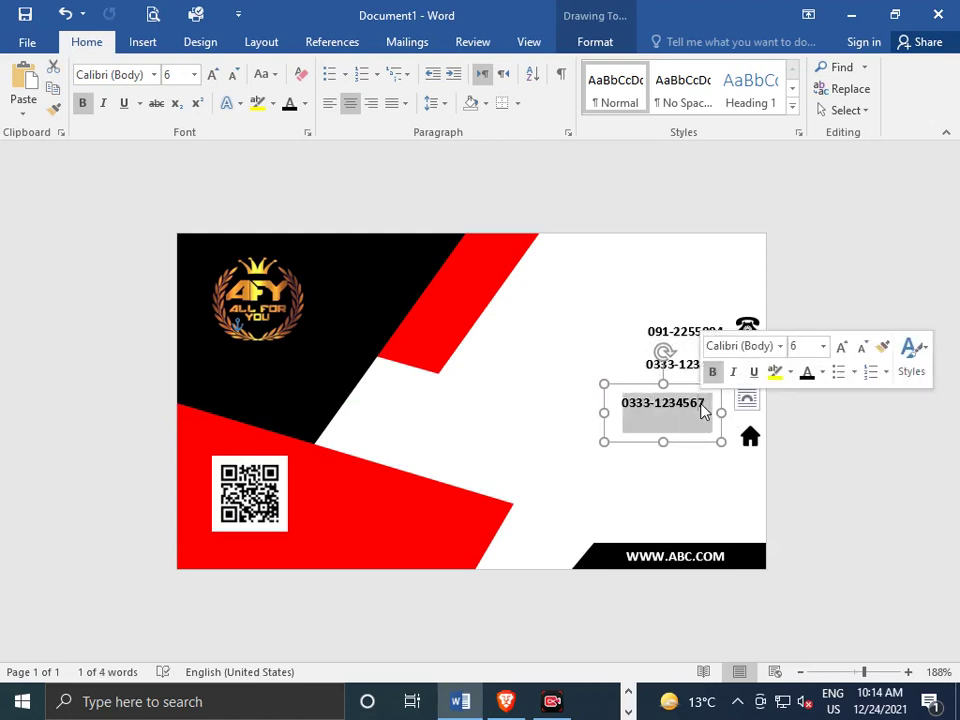
{"action": "key", "text": "BackSpace"}
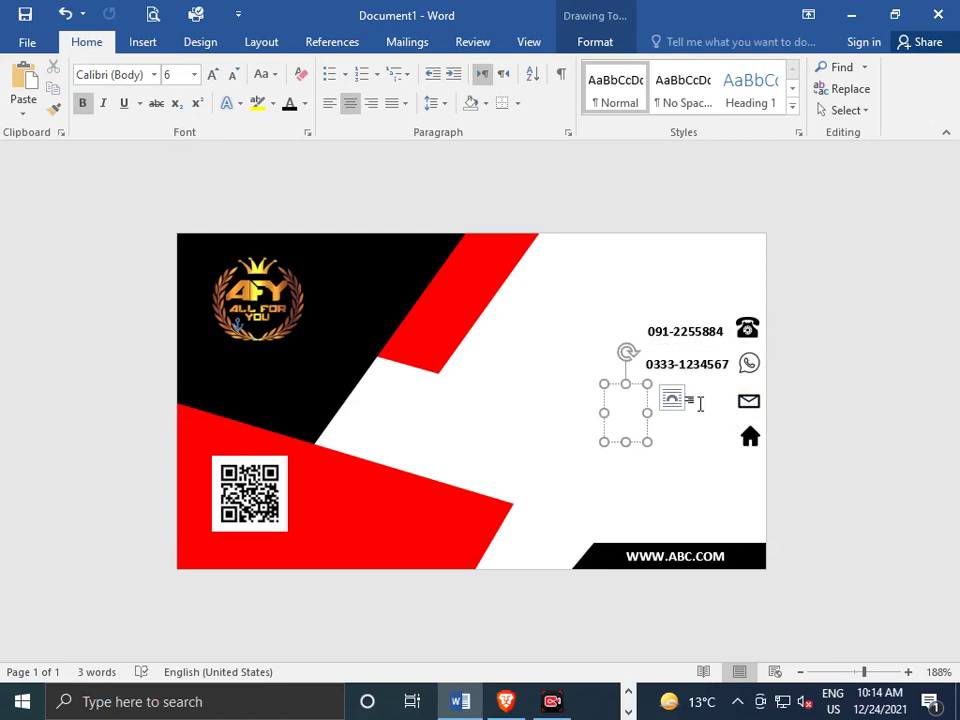
{"action": "type", "text": "NAME"}
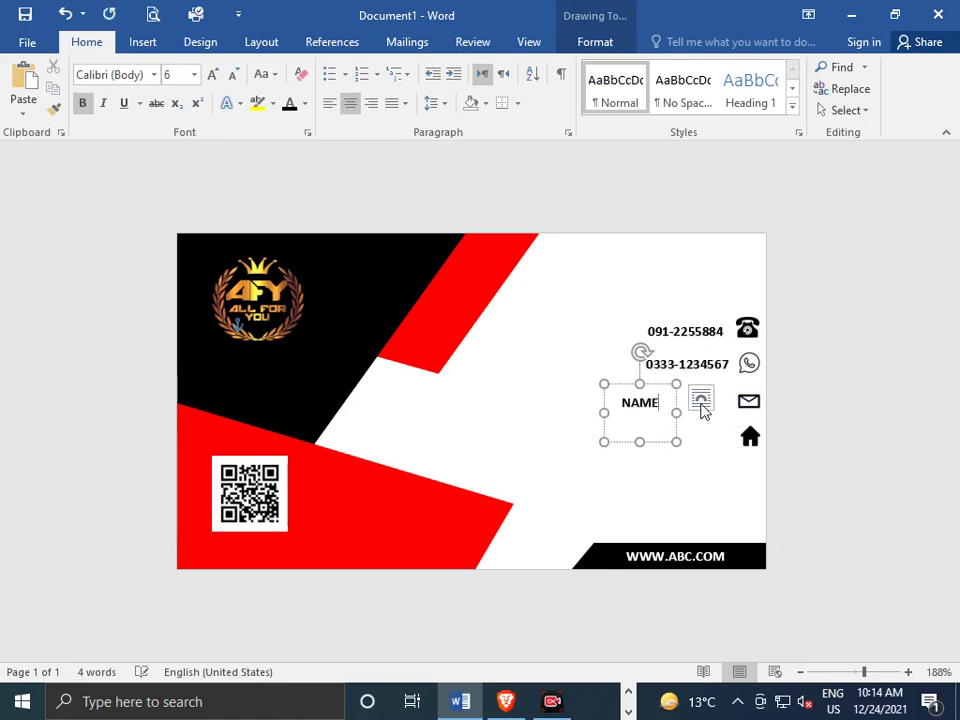
{"action": "type", "text": "@GMAIL"}
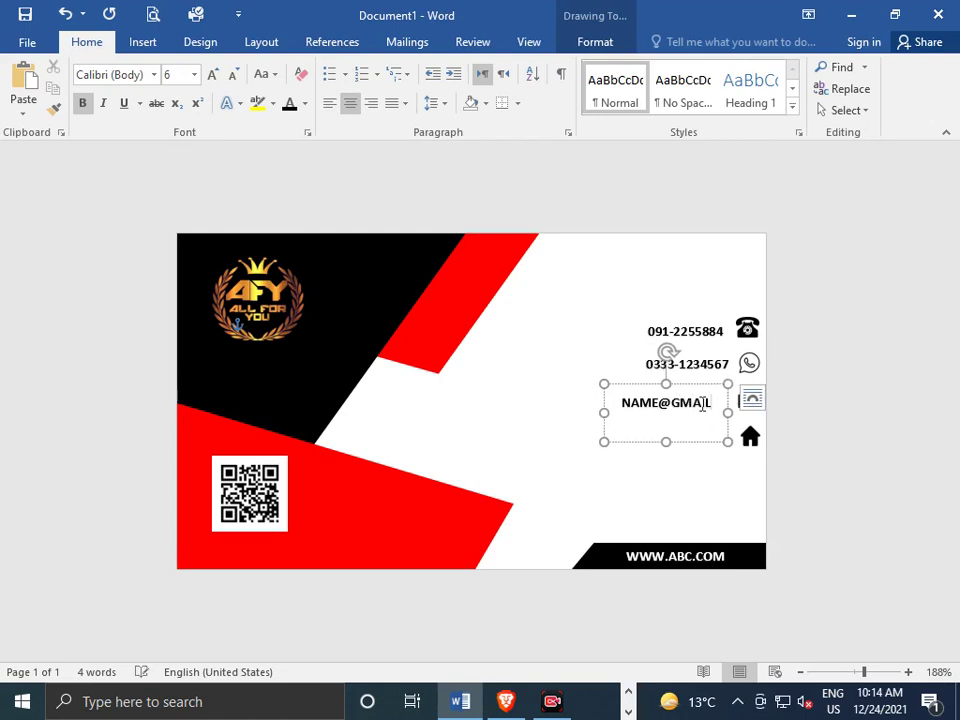
{"action": "type", "text": ".COM"}
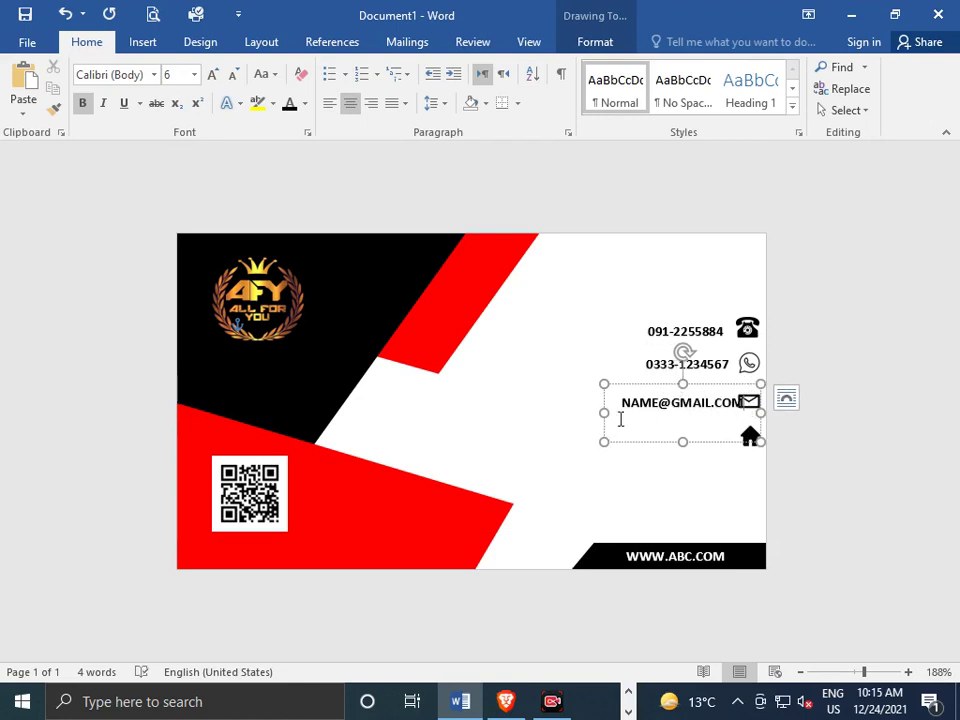
{"action": "left_click_drag", "start_coordinate": [626, 387], "coordinate": [612, 382]}
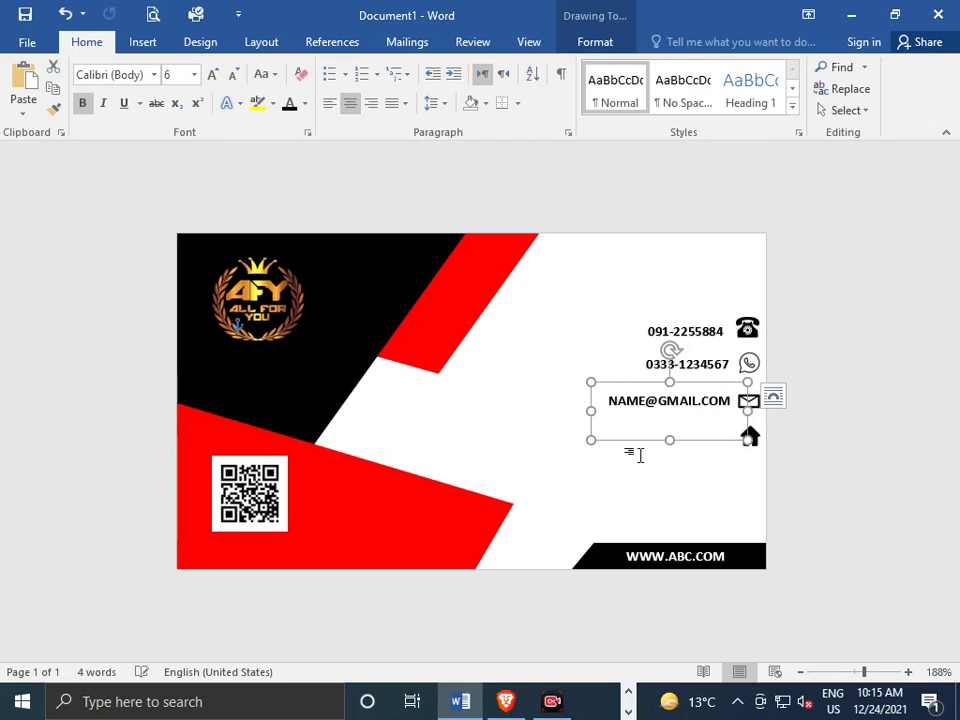
{"action": "triple_click", "coordinate": [670, 400]}
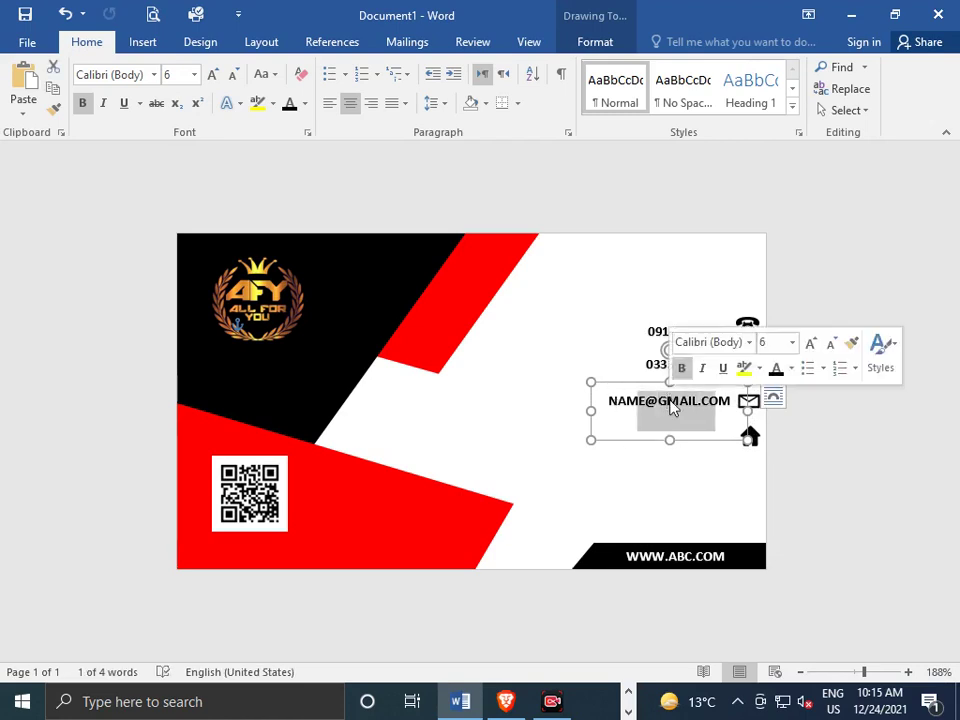
{"action": "left_click", "coordinate": [829, 343]}
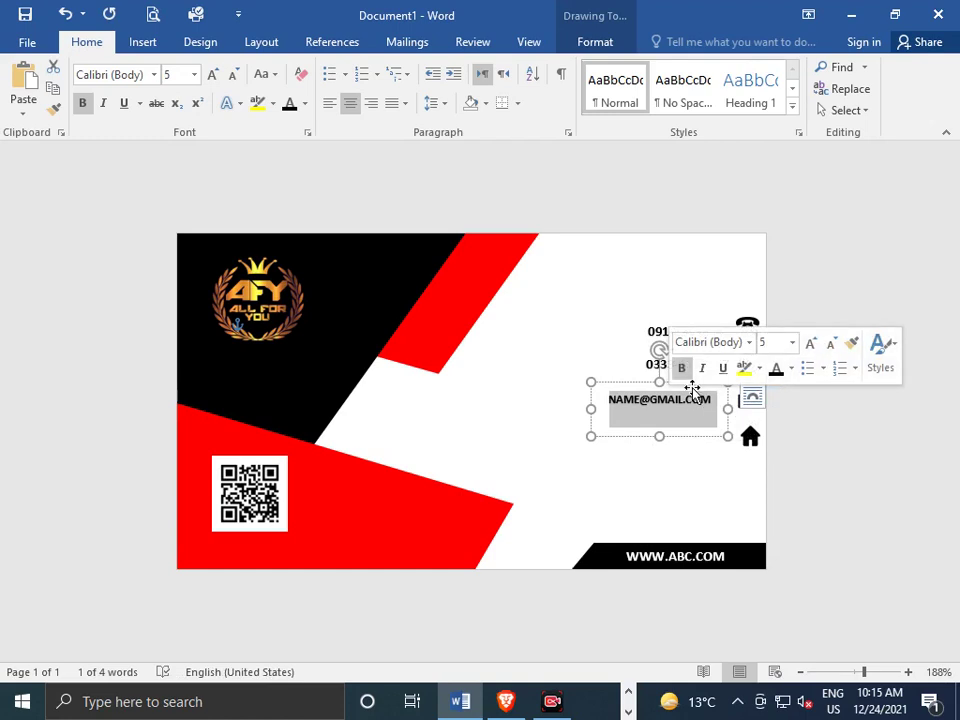
{"action": "key", "text": "Right"}
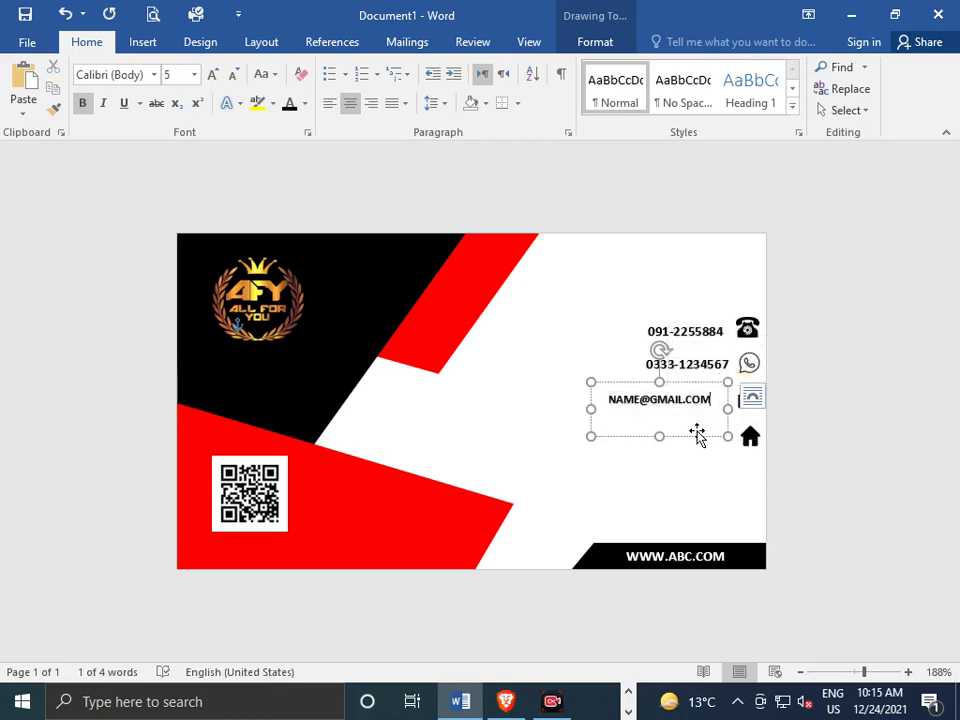
{"action": "left_click_drag", "start_coordinate": [681, 385], "coordinate": [684, 388]}
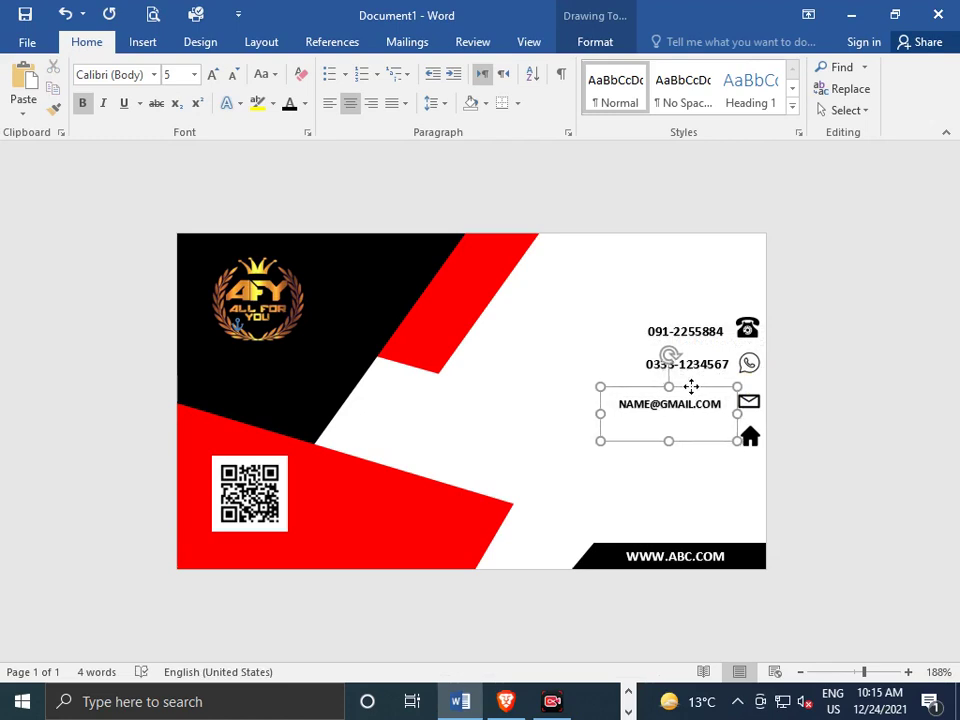
{"action": "left_click_drag", "start_coordinate": [683, 385], "coordinate": [695, 386]}
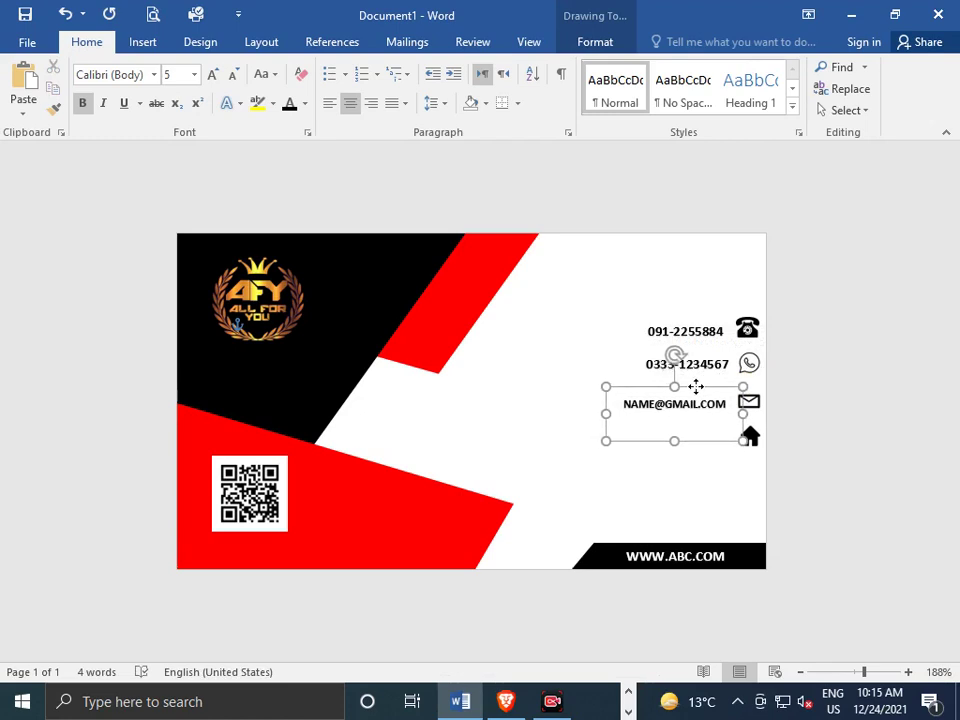
{"action": "left_click", "coordinate": [695, 386]}
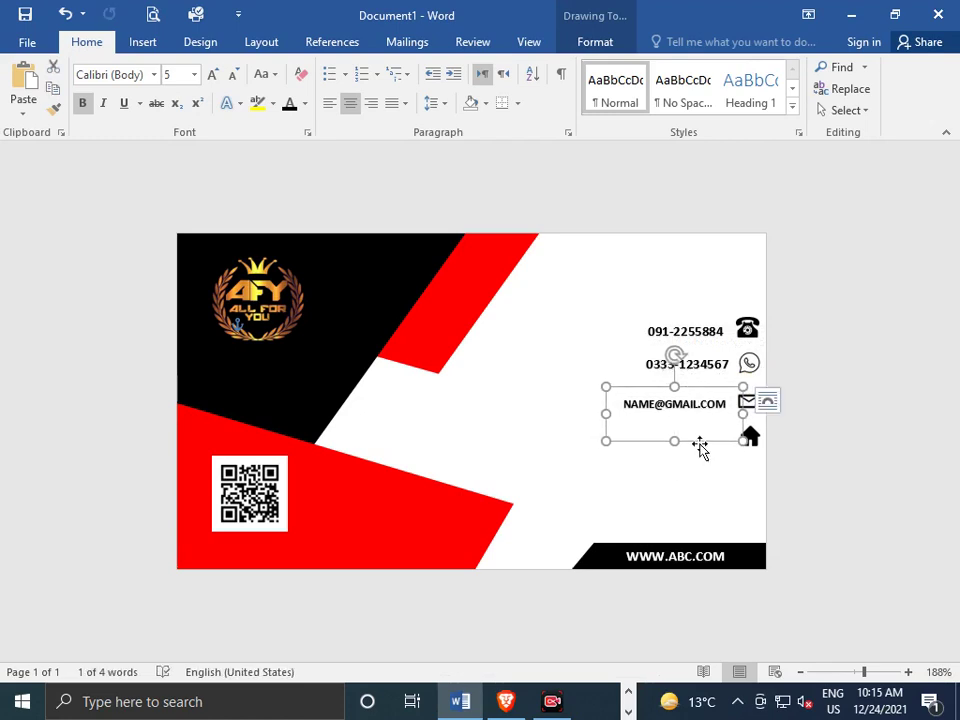
{"action": "left_click_drag", "start_coordinate": [703, 453], "coordinate": [702, 476]}
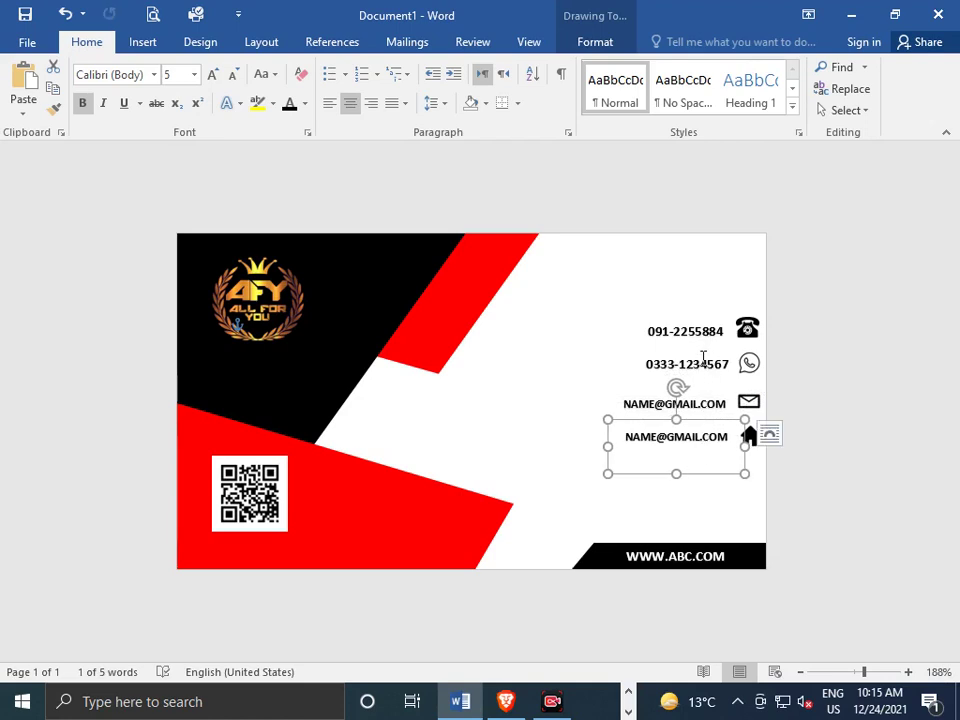
{"action": "left_click", "coordinate": [703, 360]}
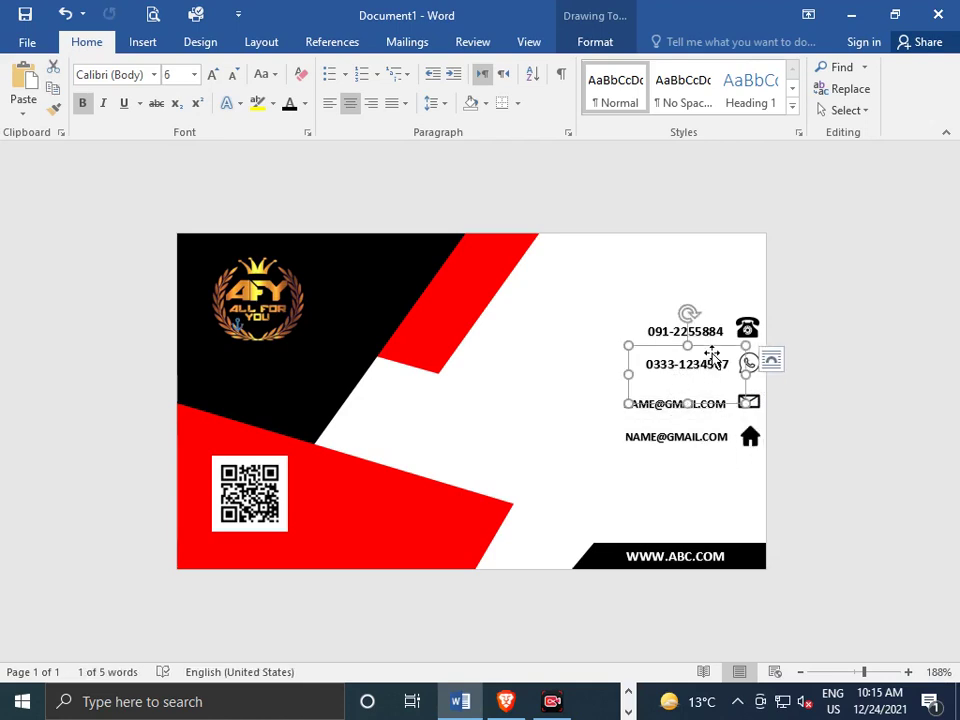
{"action": "left_click_drag", "start_coordinate": [711, 355], "coordinate": [713, 358]}
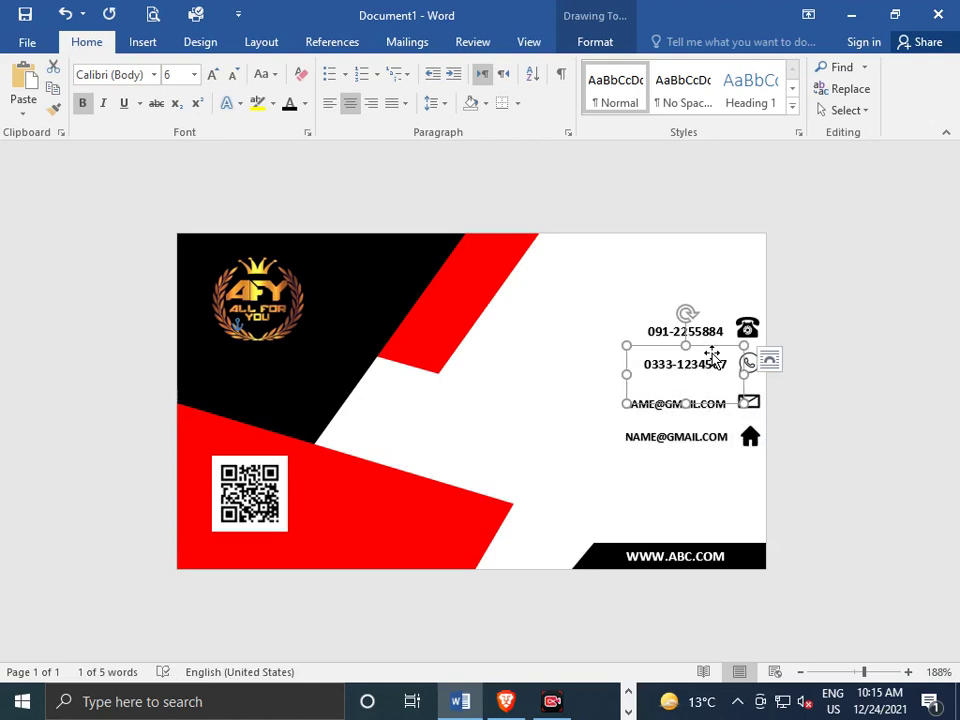
{"action": "key", "text": "Left"}
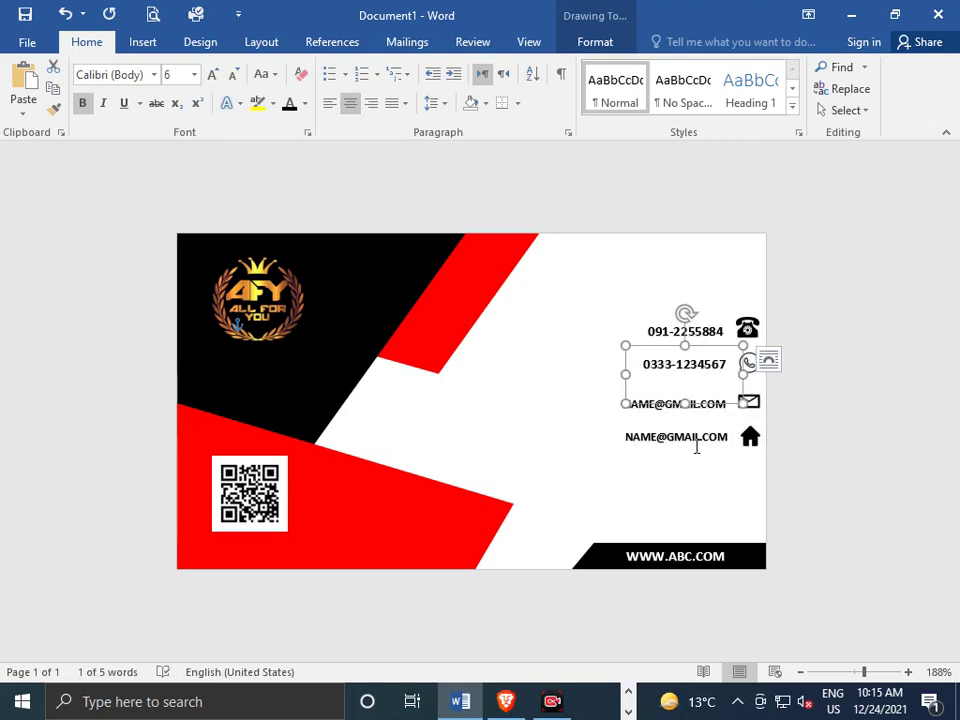
Replace the lower copy's text with YOUR ADDRESS HERE
{"action": "left_click", "coordinate": [697, 448]}
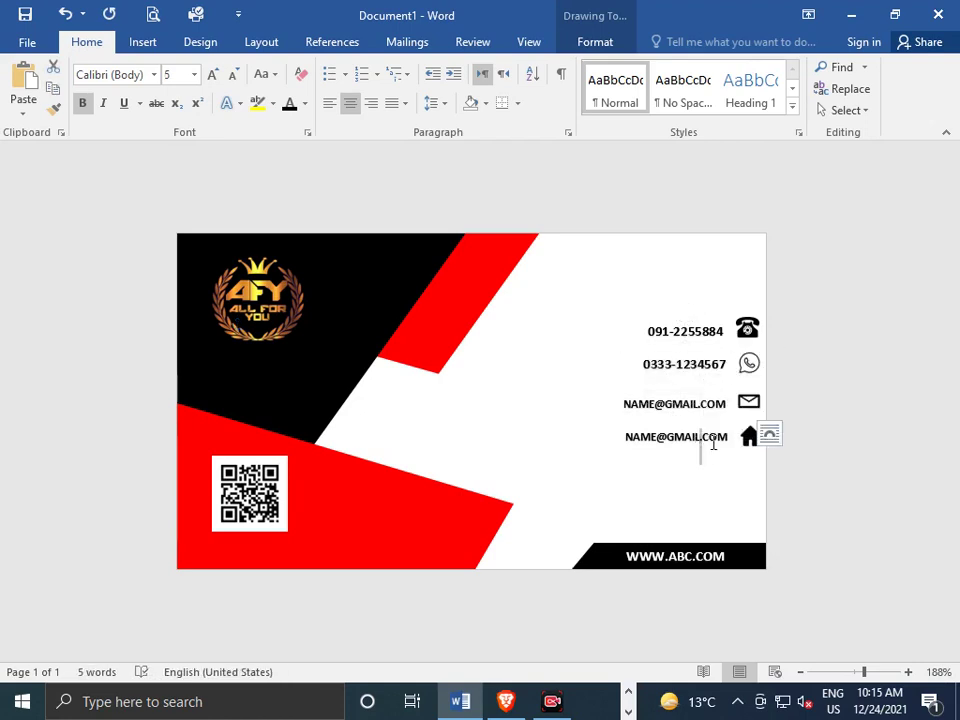
{"action": "key", "text": "Escape"}
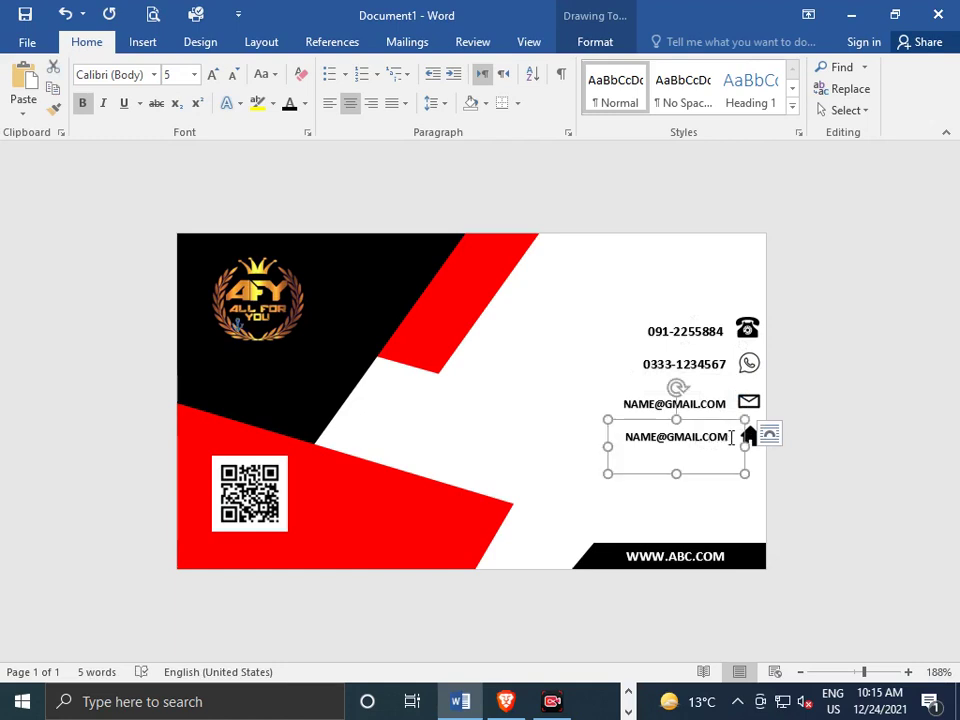
{"action": "left_click_drag", "start_coordinate": [732, 437], "coordinate": [627, 440]}
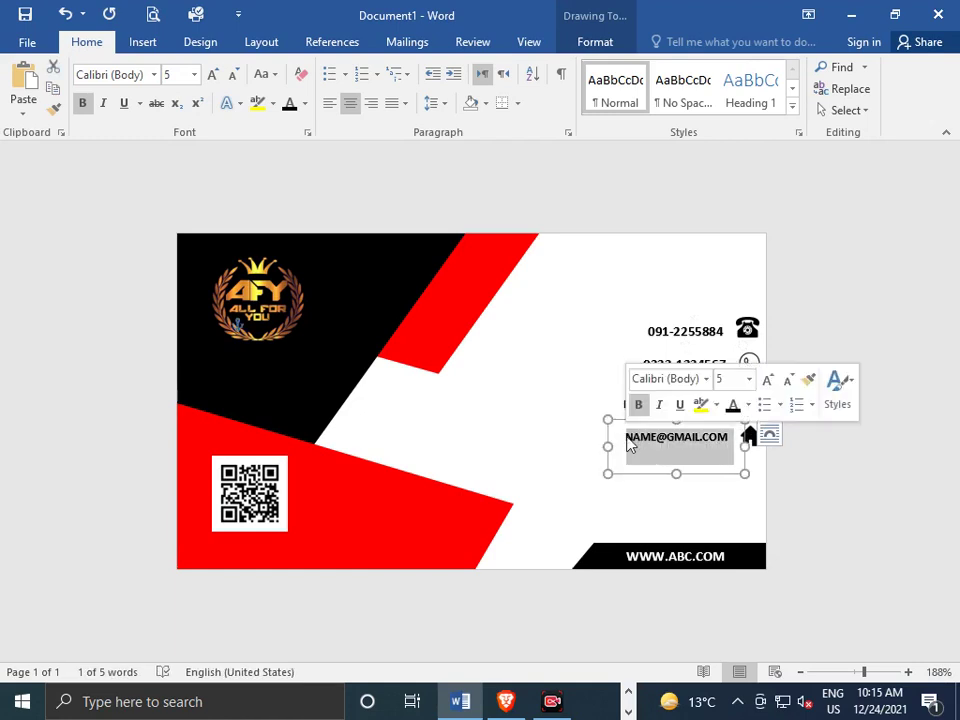
{"action": "type", "text": "YOUR"}
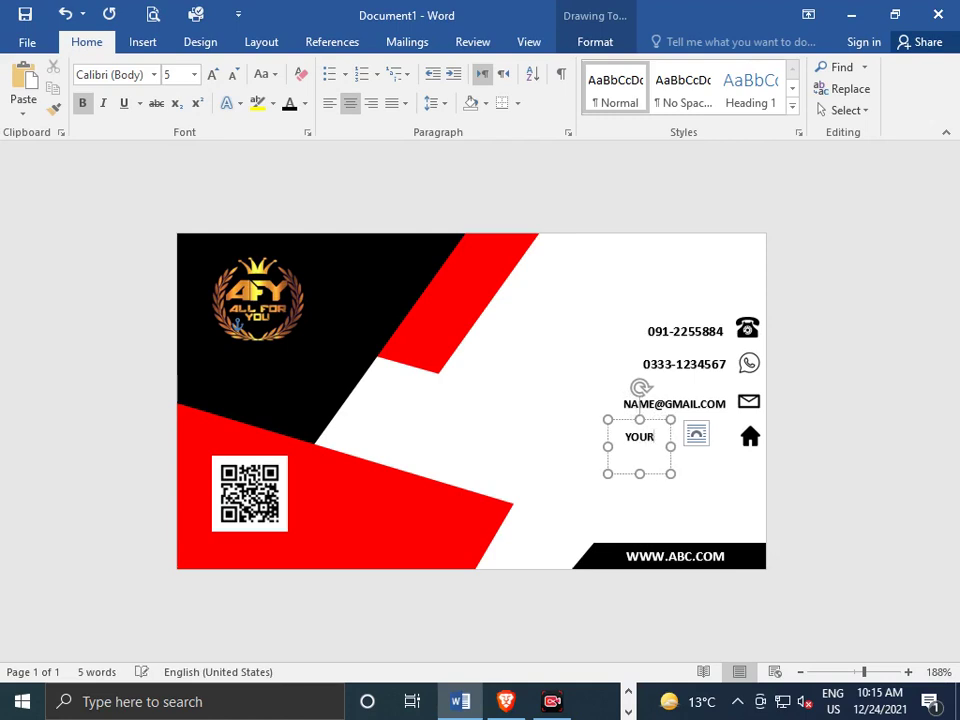
{"action": "type", "text": " ADDRESS HERE"}
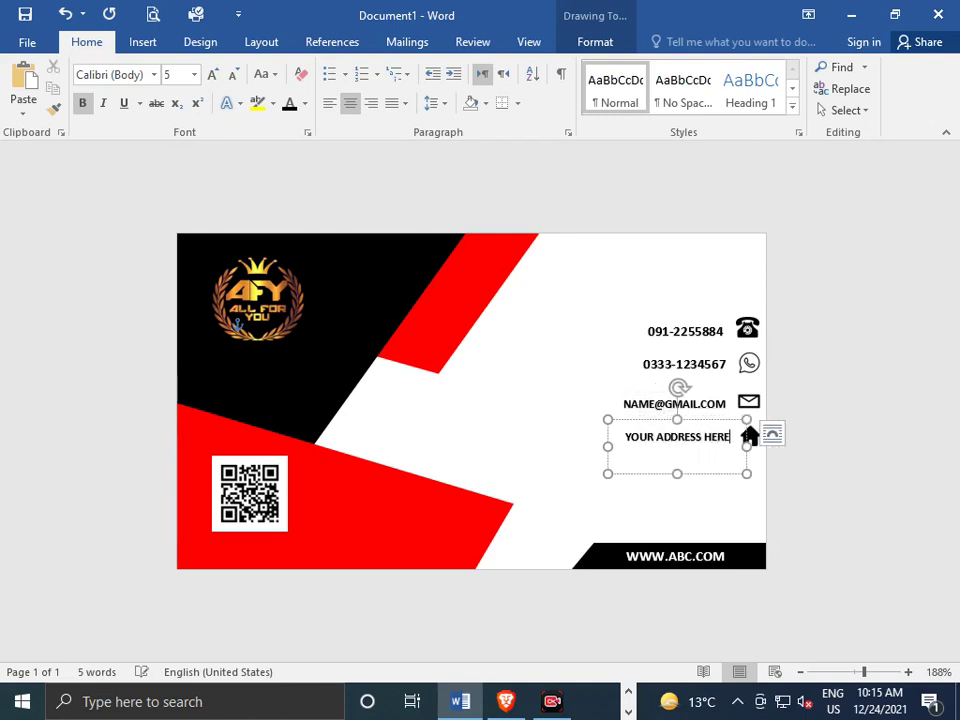
{"action": "left_click", "coordinate": [715, 502]}
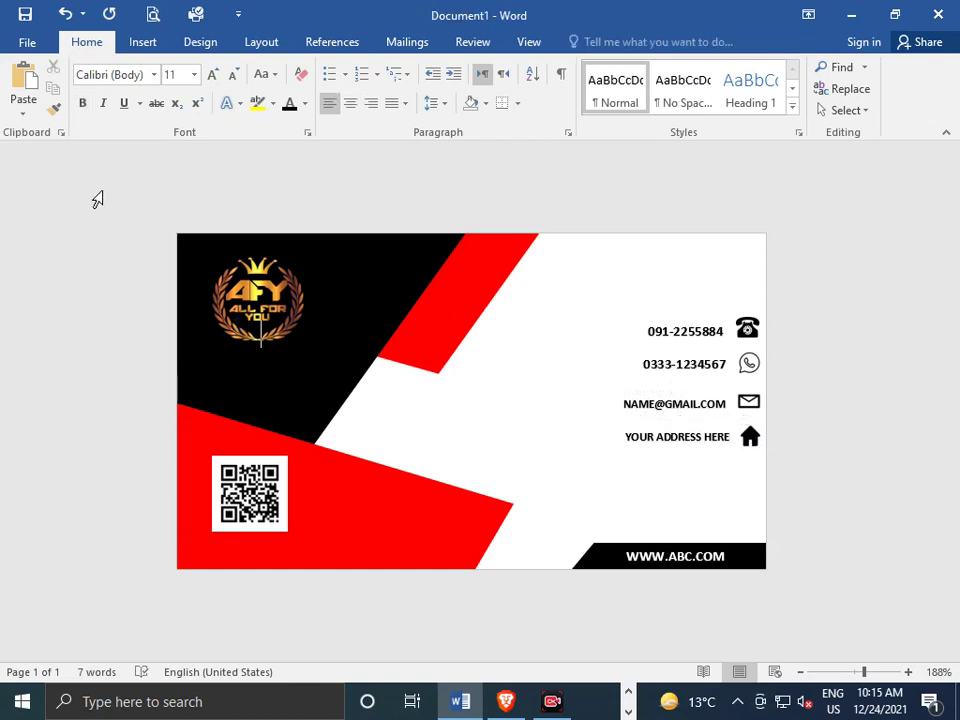
{"action": "left_click", "coordinate": [145, 44]}
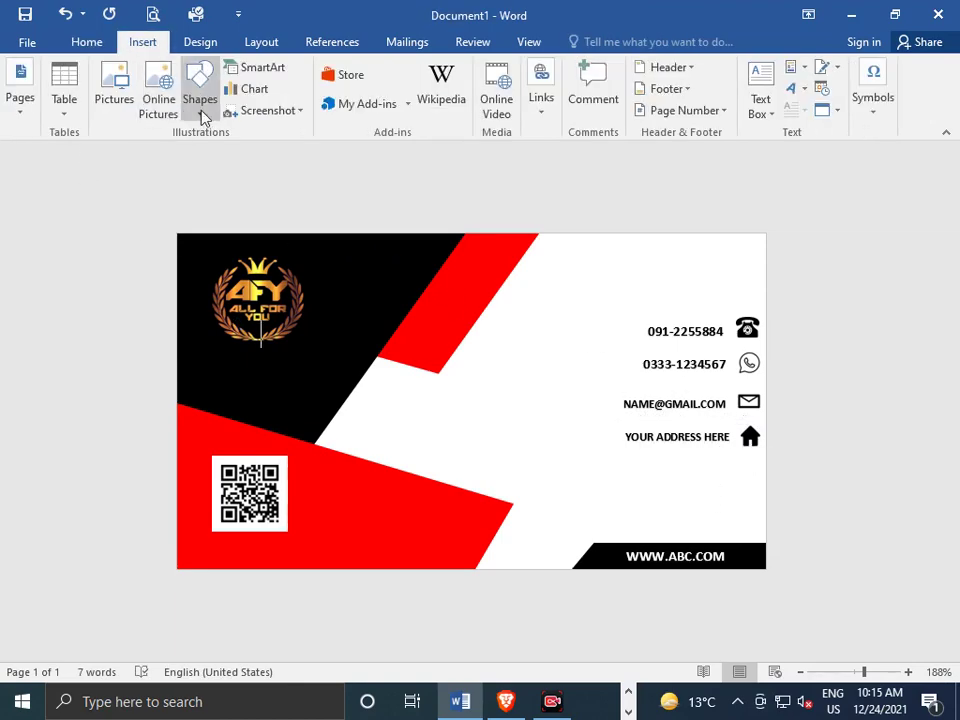
Draw a vertical line beside the contact icons and give it a thick black shape style
{"action": "left_click", "coordinate": [201, 108]}
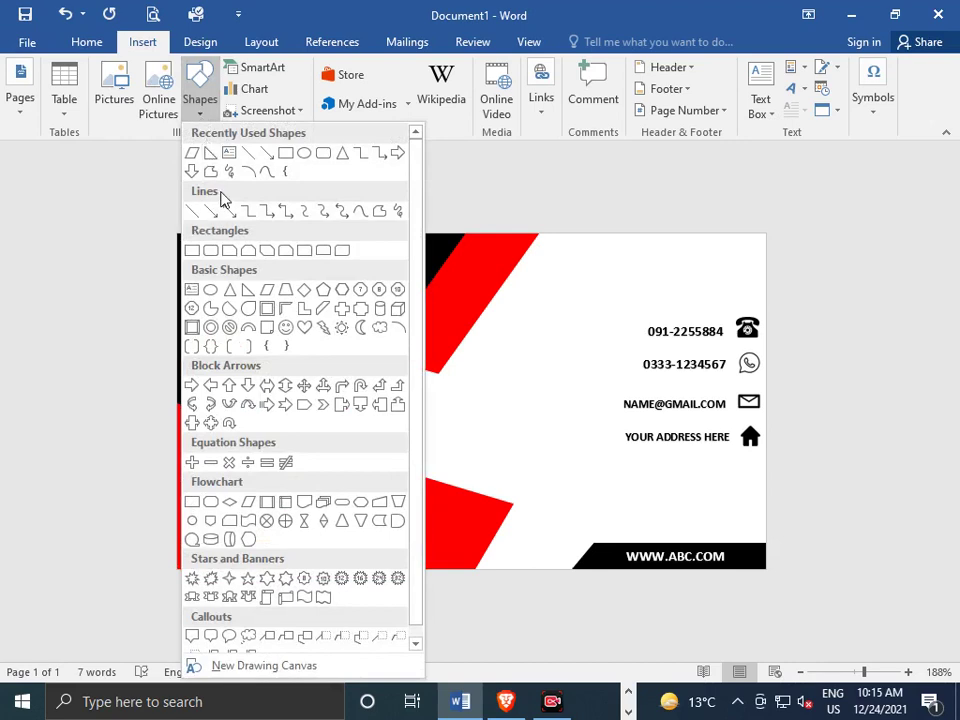
{"action": "left_click", "coordinate": [248, 155]}
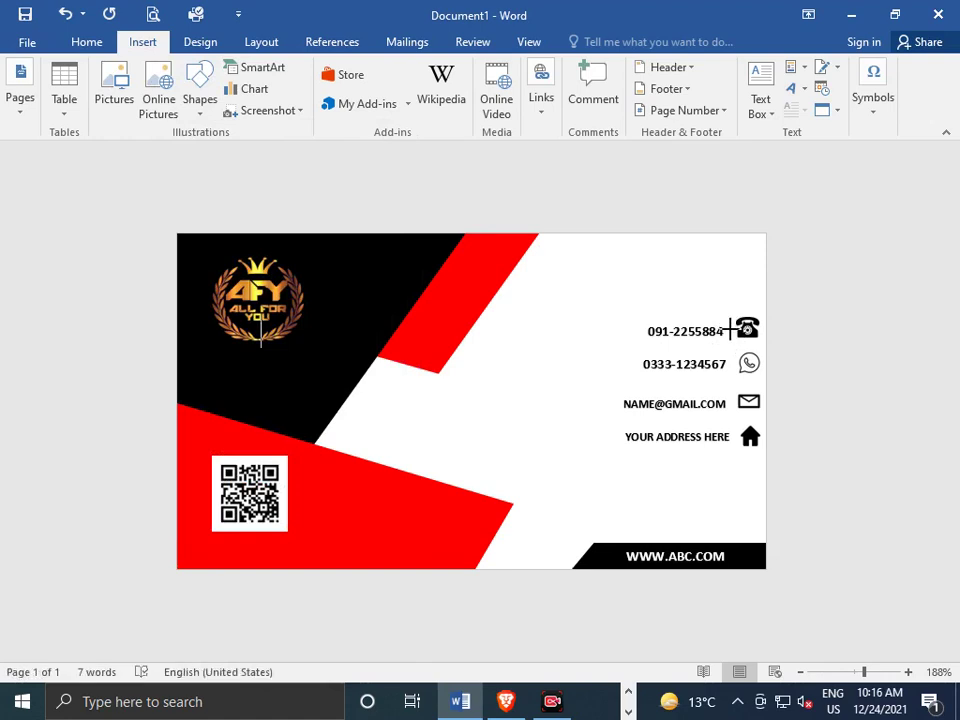
{"action": "left_click_drag", "start_coordinate": [732, 375], "coordinate": [735, 451]}
{"action": "left_click_drag", "start_coordinate": [735, 451], "coordinate": [735, 451]}
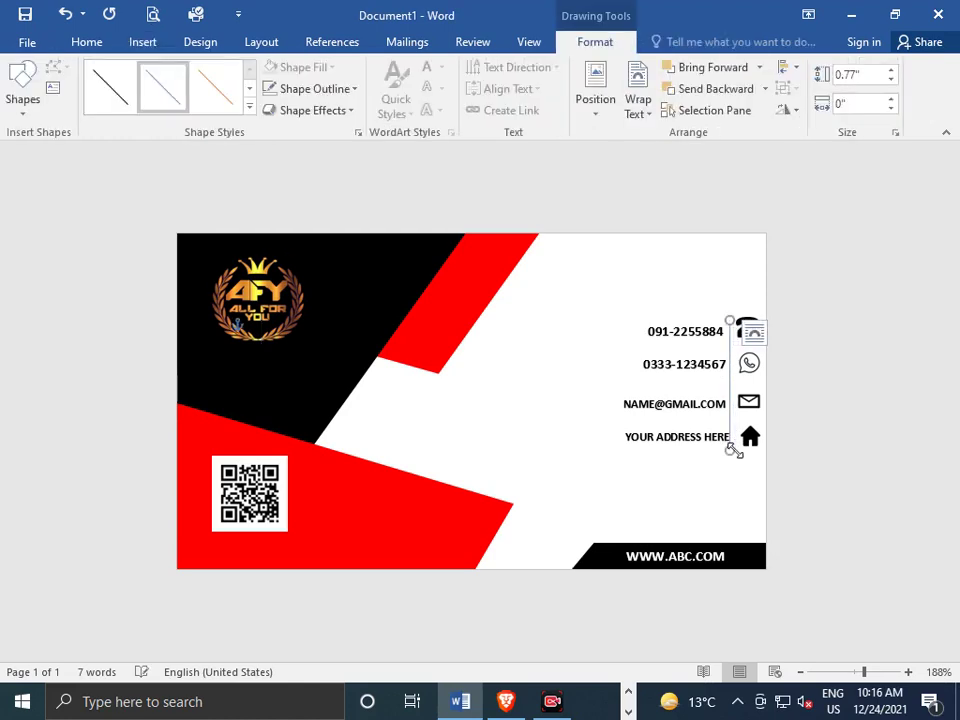
{"action": "left_click_drag", "start_coordinate": [765, 453], "coordinate": [750, 455]}
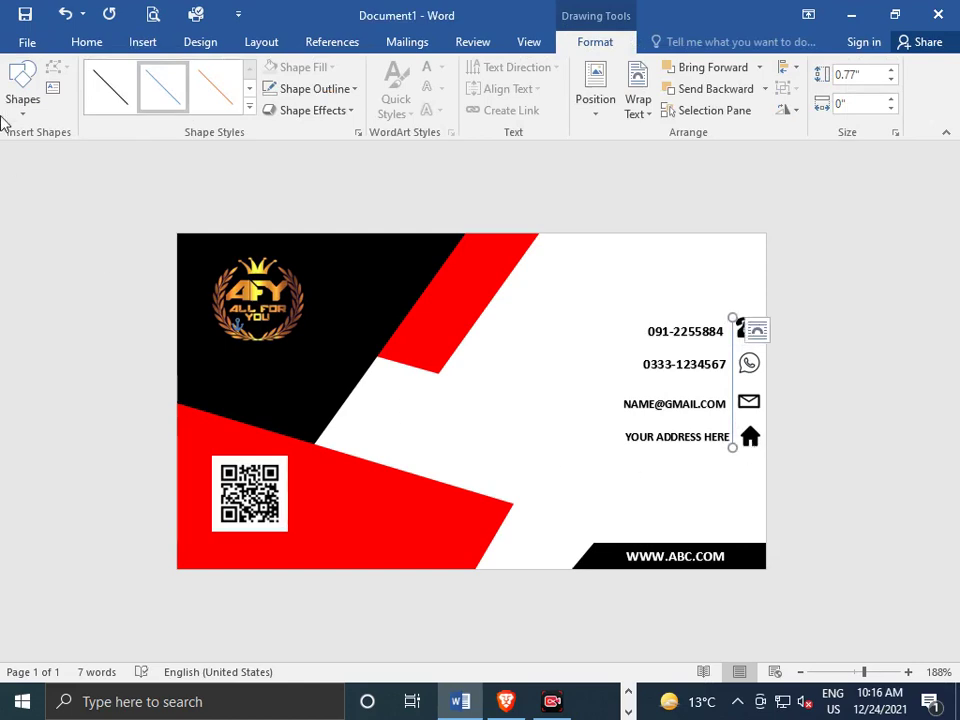
{"action": "left_click", "coordinate": [248, 108]}
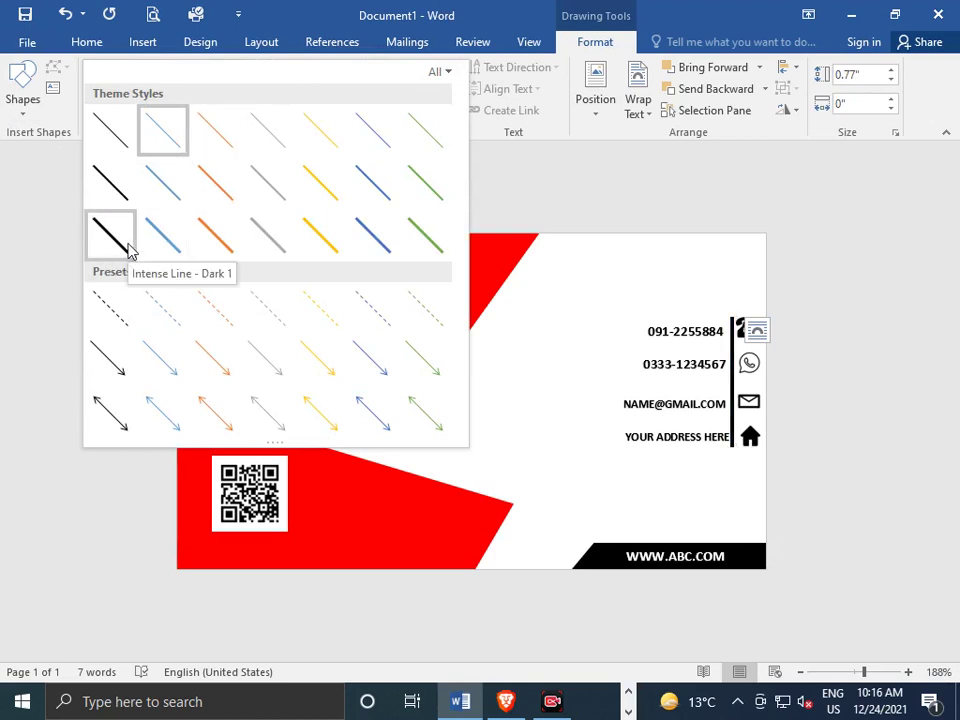
{"action": "left_click", "coordinate": [118, 196]}
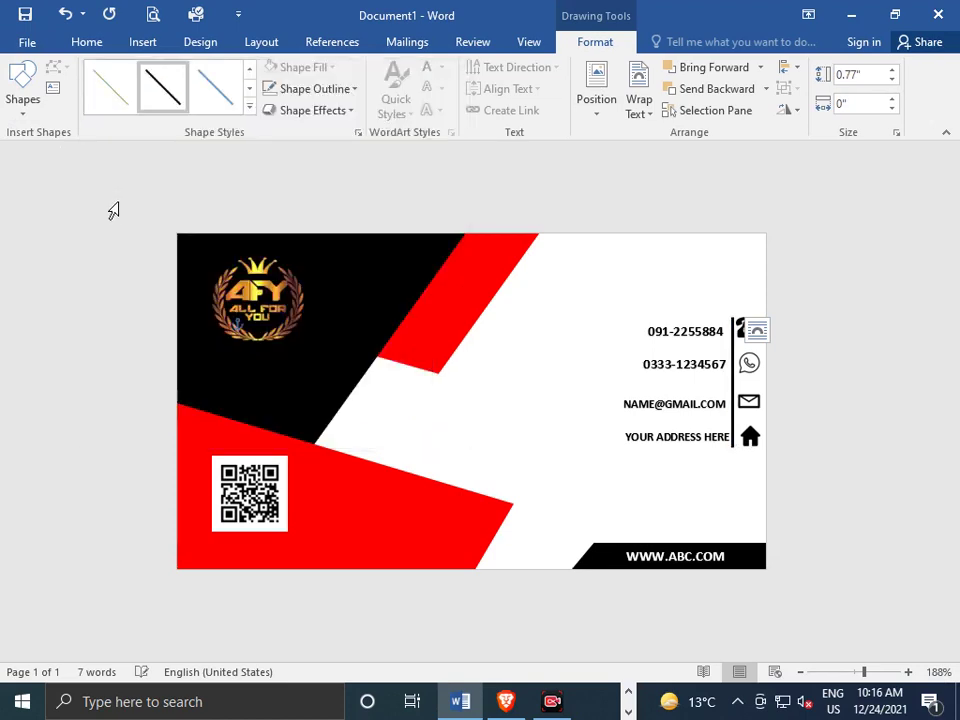
{"action": "left_click", "coordinate": [510, 470]}
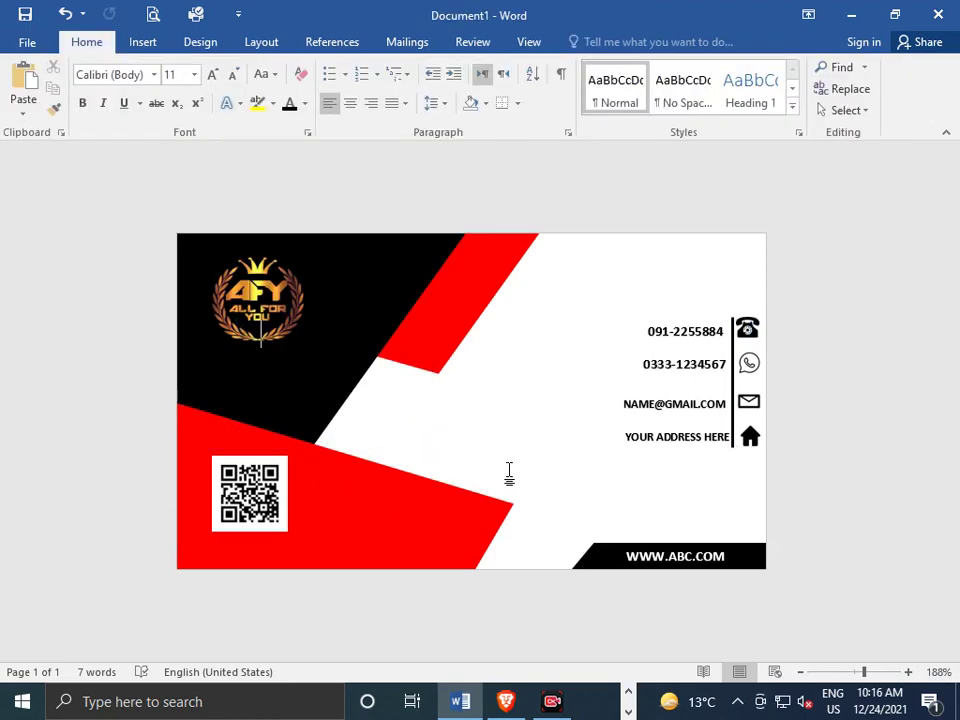
{"action": "left_click", "coordinate": [141, 45]}
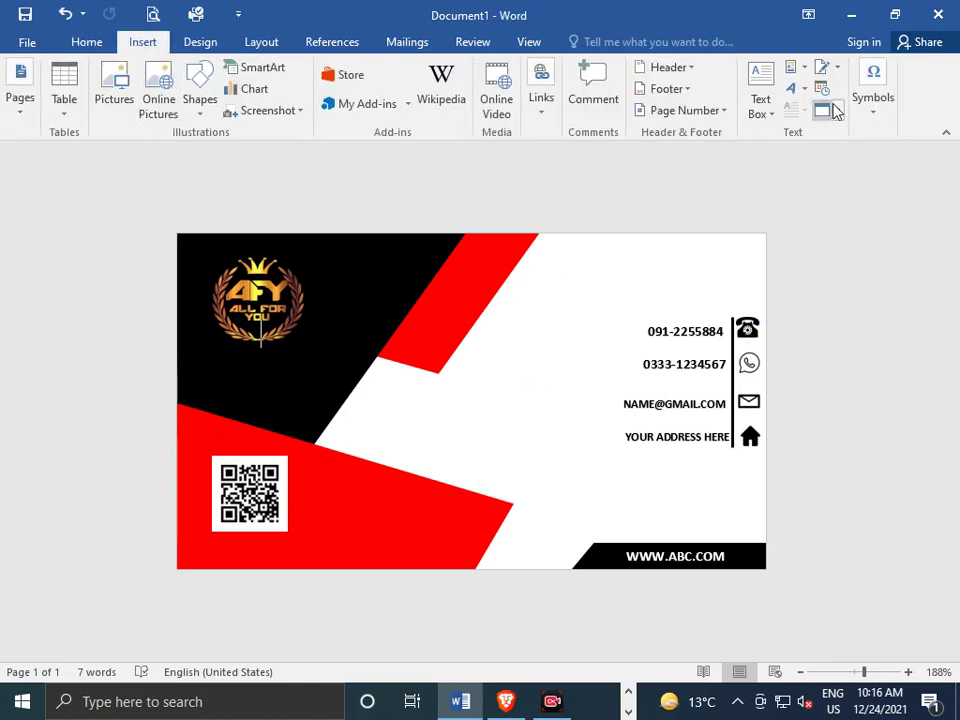
Insert a WordArt text box and set its font size to 14
{"action": "left_click", "coordinate": [792, 89]}
{"action": "left_click", "coordinate": [700, 130]}
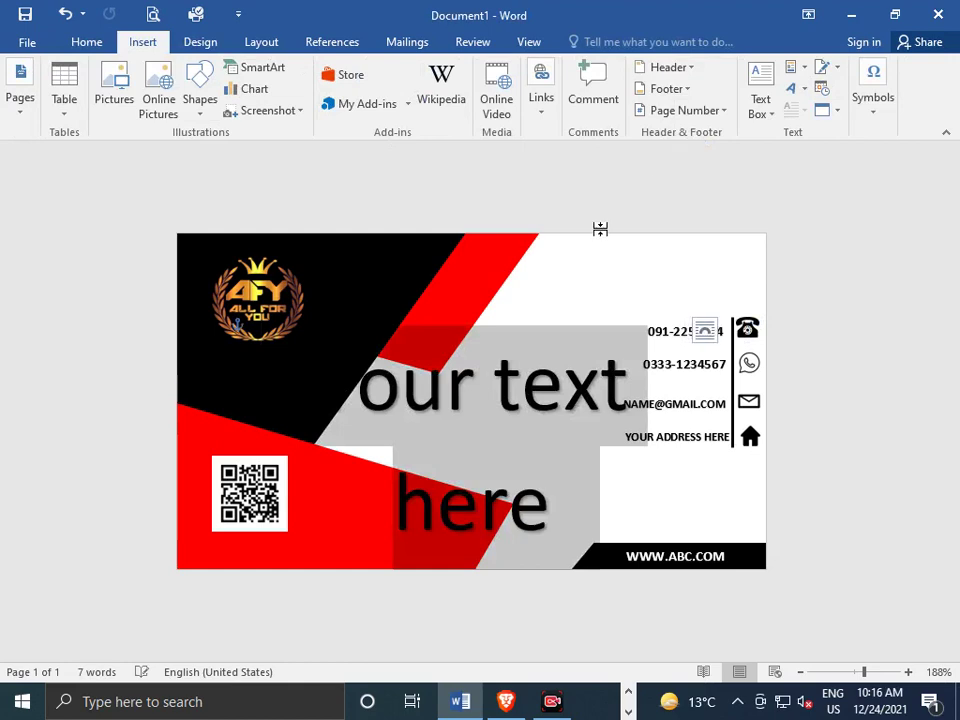
{"action": "left_click", "coordinate": [95, 43]}
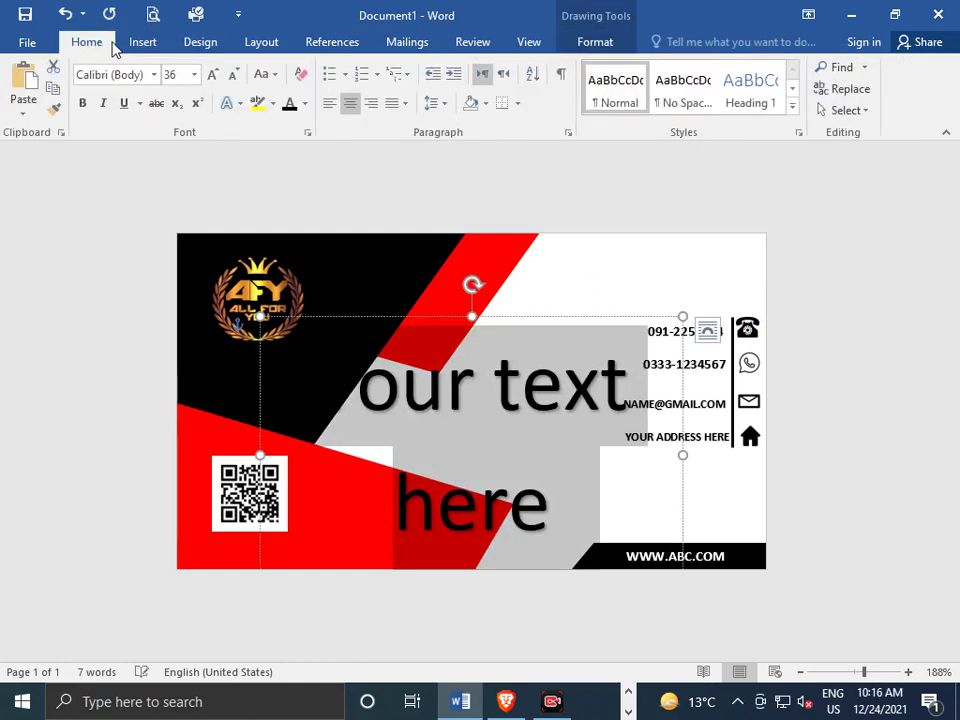
{"action": "left_click", "coordinate": [194, 75]}
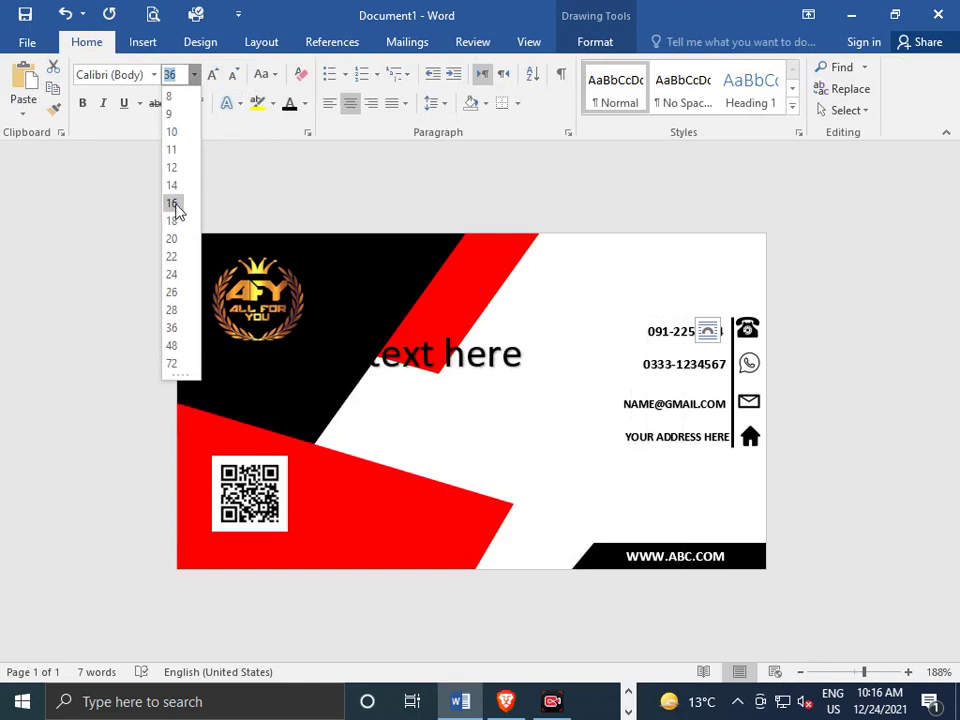
{"action": "left_click", "coordinate": [176, 186]}
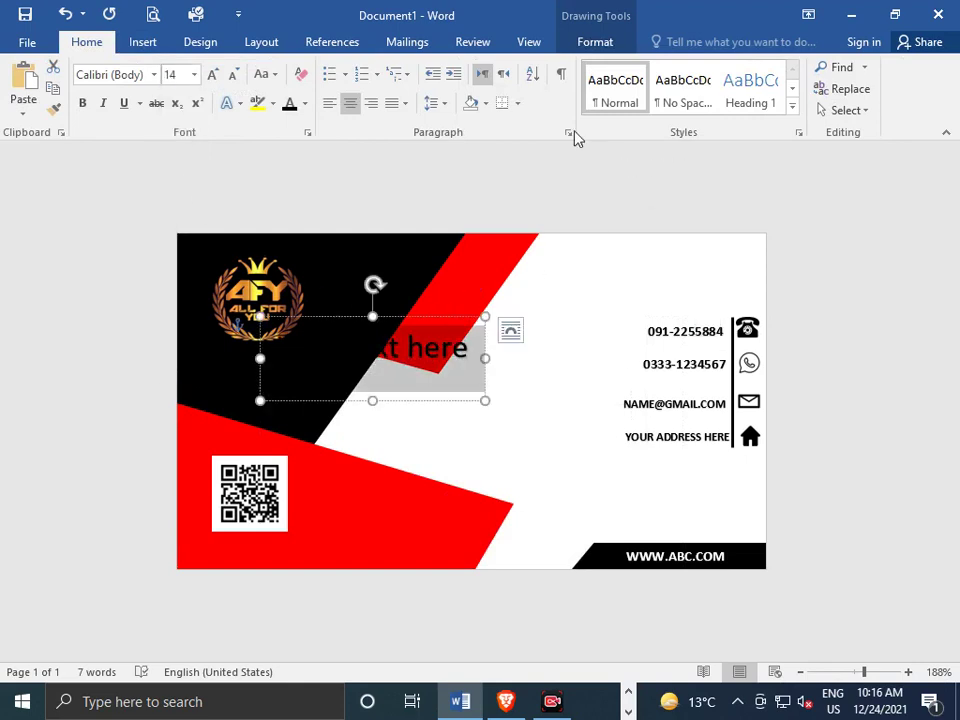
Set the WordArt to In Front of Text, move it top-right, and type 'AFY DESIGNER'
{"action": "left_click", "coordinate": [593, 41]}
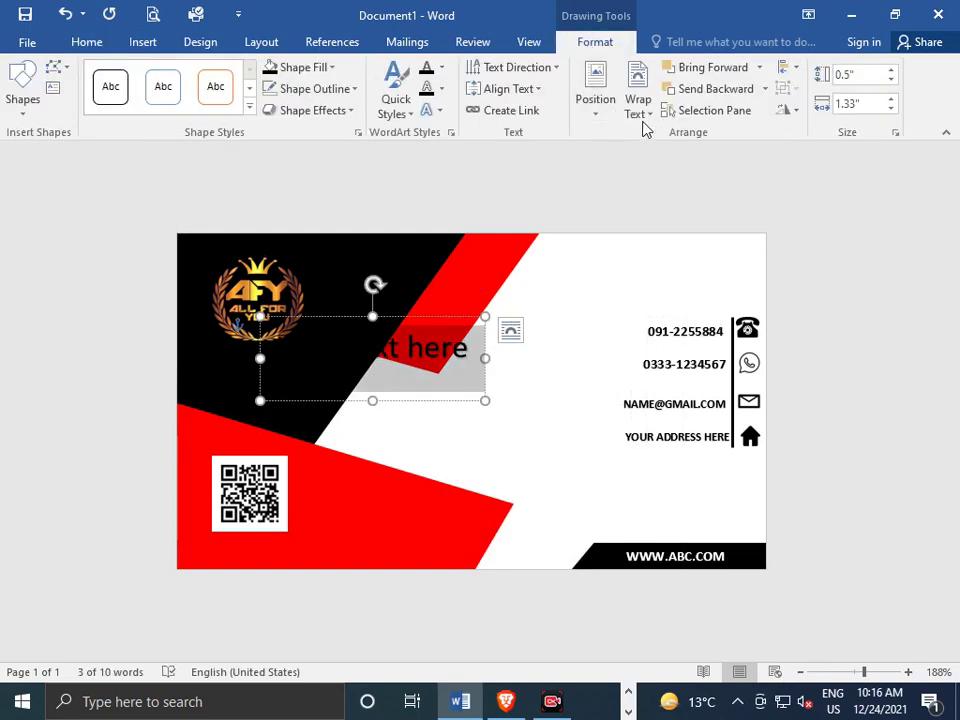
{"action": "left_click", "coordinate": [638, 108]}
{"action": "left_click", "coordinate": [680, 271]}
{"action": "mouse_move", "coordinate": [431, 316]}
{"action": "left_mouse_down"}
{"action": "mouse_move", "coordinate": [697, 231]}
{"action": "mouse_move", "coordinate": [701, 241]}
{"action": "mouse_move", "coordinate": [546, 263]}
{"action": "left_mouse_up"}
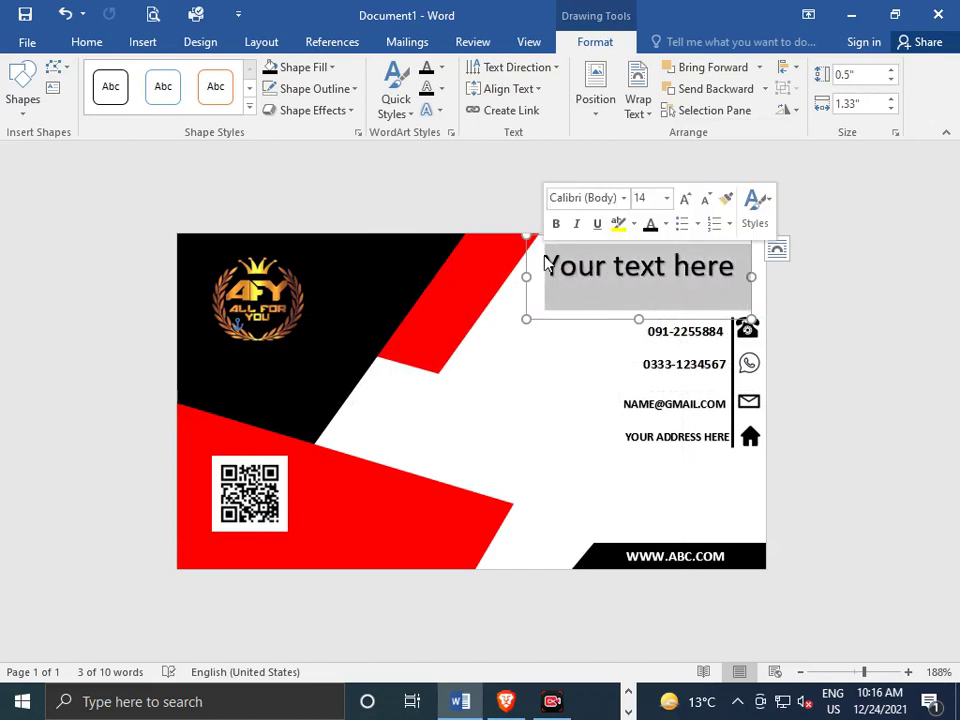
{"action": "type", "text": "AFY "}
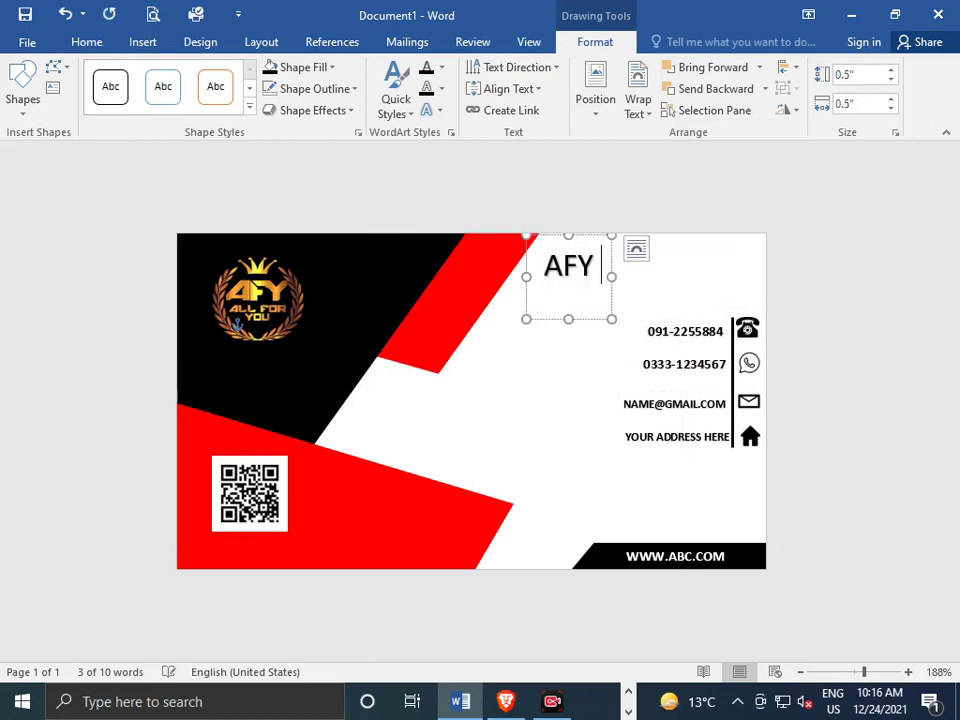
{"action": "type", "text": "DESI"}
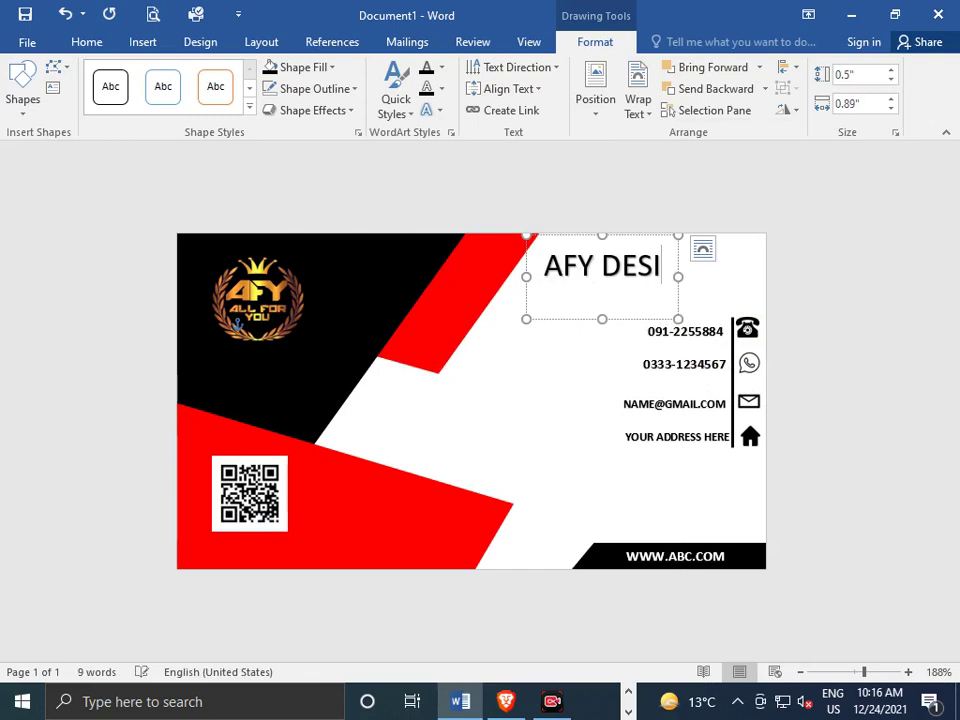
{"action": "type", "text": "GNER"}
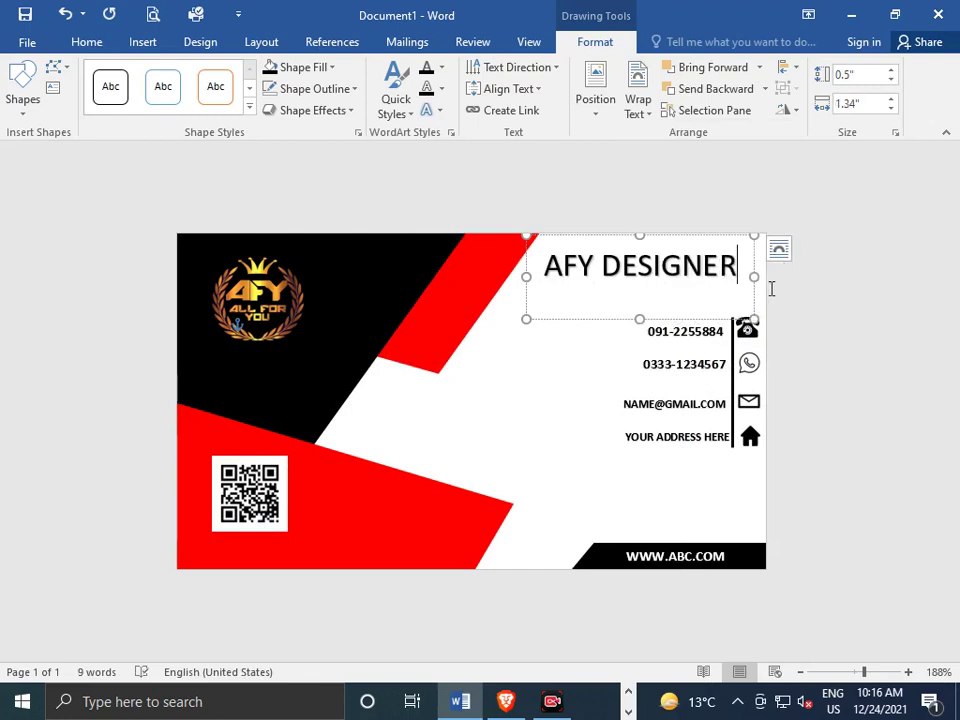
{"action": "left_click_drag", "start_coordinate": [740, 265], "coordinate": [540, 262]}
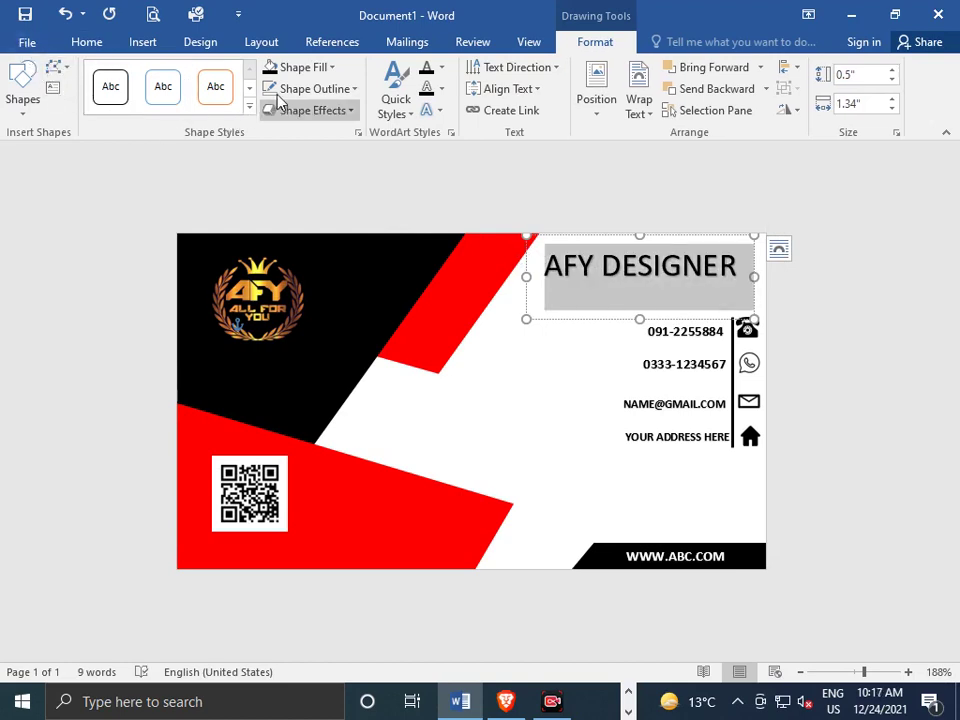
Make the AFY DESIGNER text bold and dark red
{"action": "left_click", "coordinate": [82, 43]}
{"action": "left_click", "coordinate": [82, 104]}
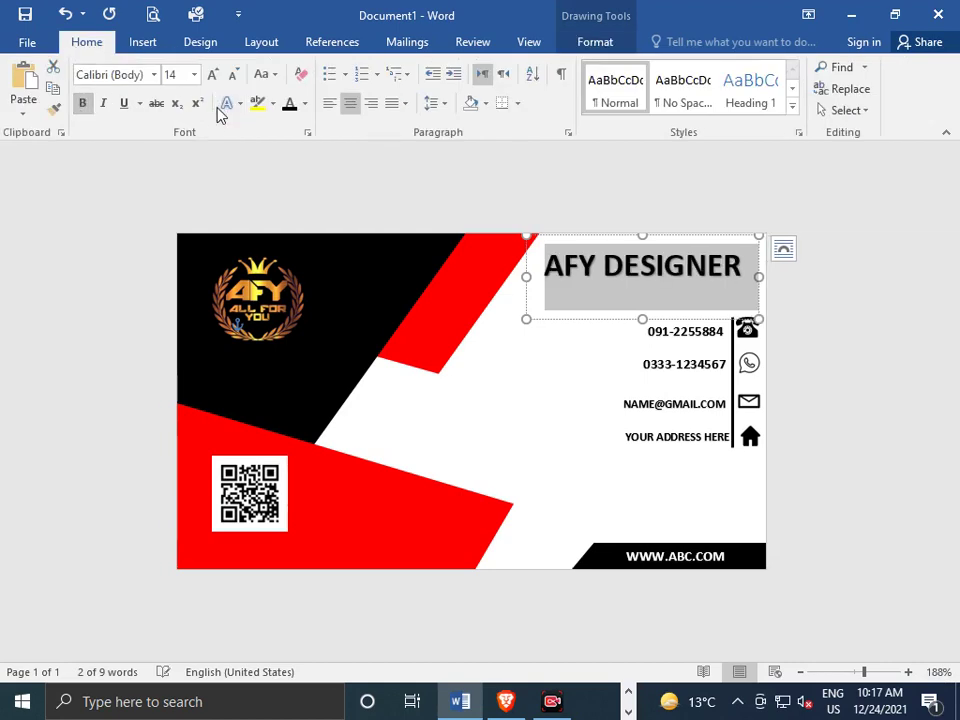
{"action": "left_click", "coordinate": [305, 103]}
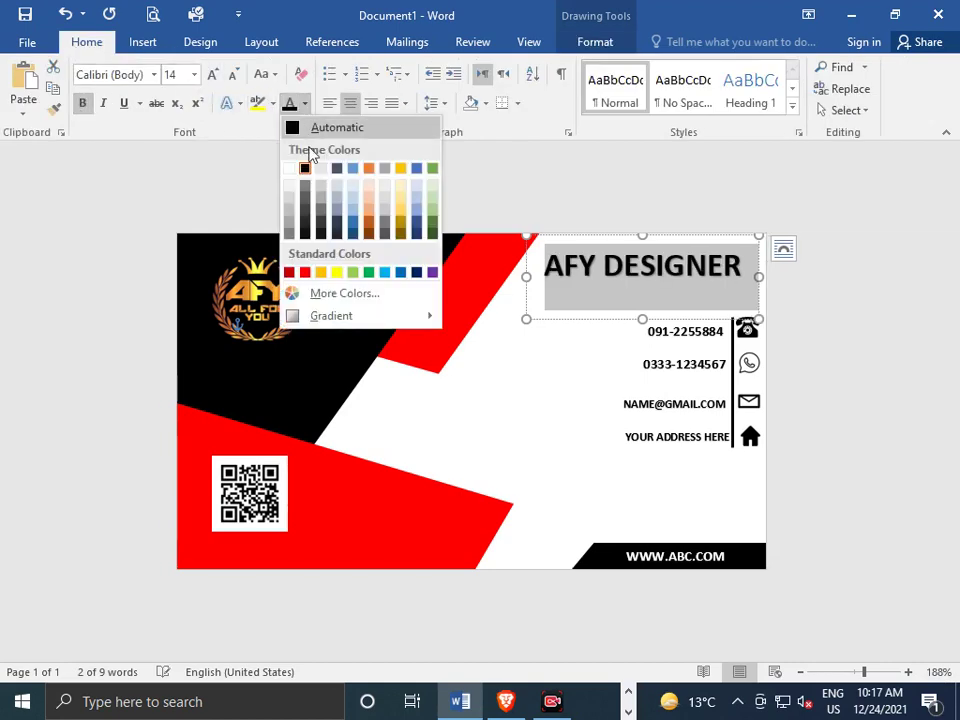
{"action": "left_click", "coordinate": [290, 274]}
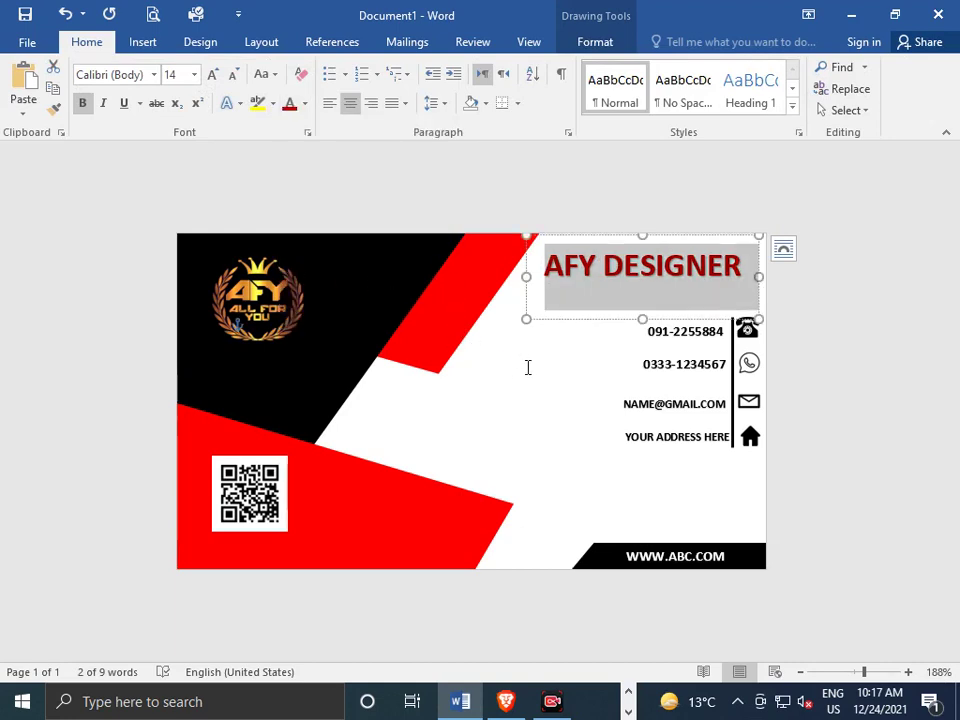
Nudge the title box slightly upward with the arrow keys, then deselect it
{"action": "key", "text": "Right"}
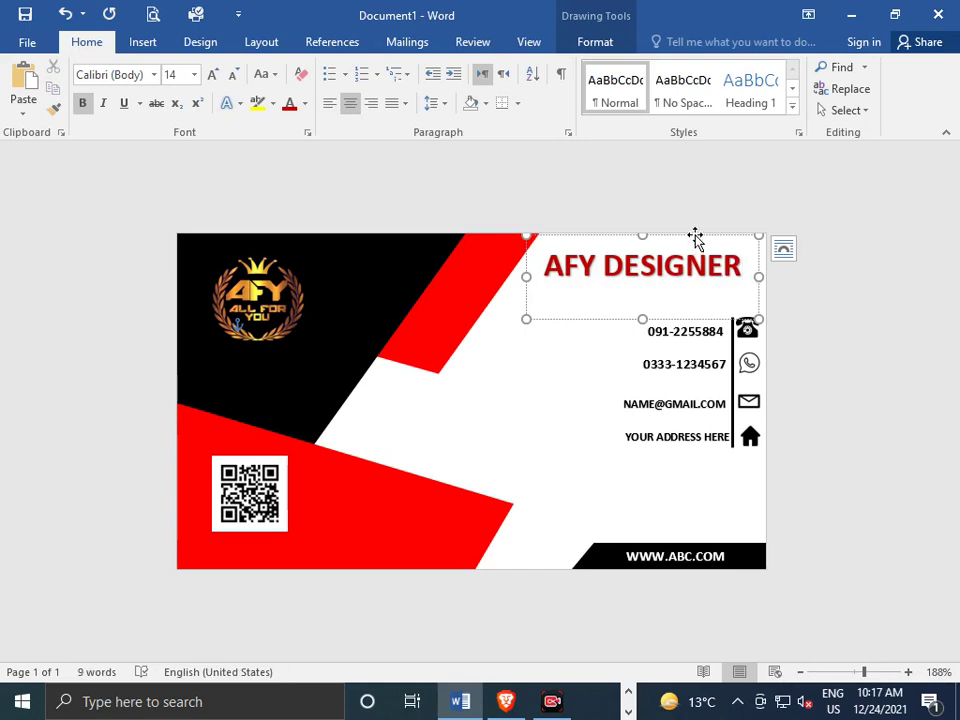
{"action": "left_click", "coordinate": [695, 237]}
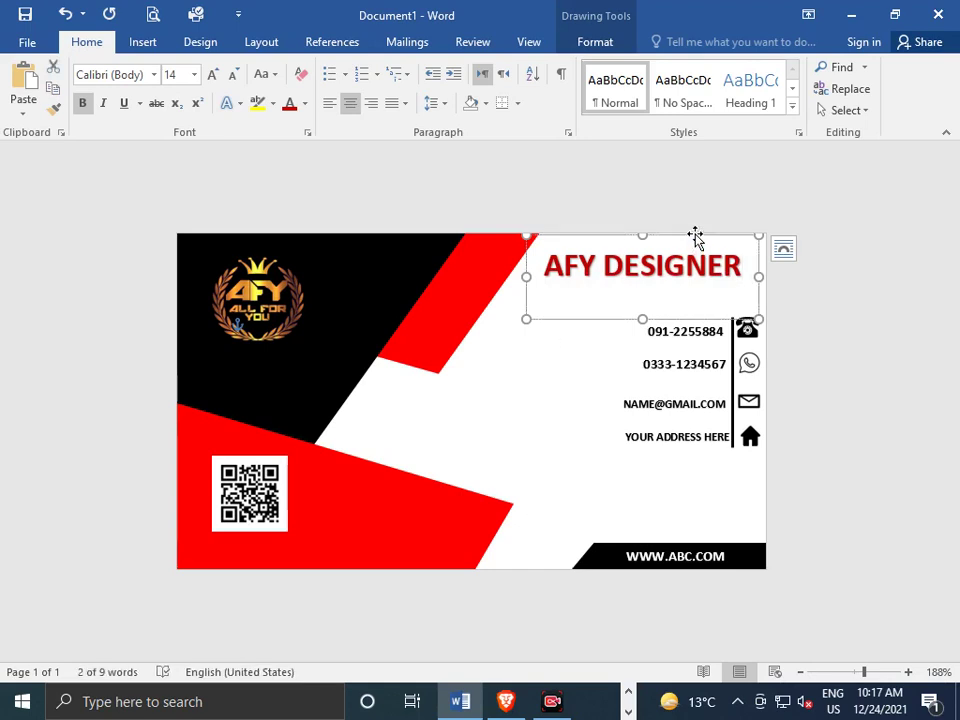
{"action": "key", "text": "Down"}
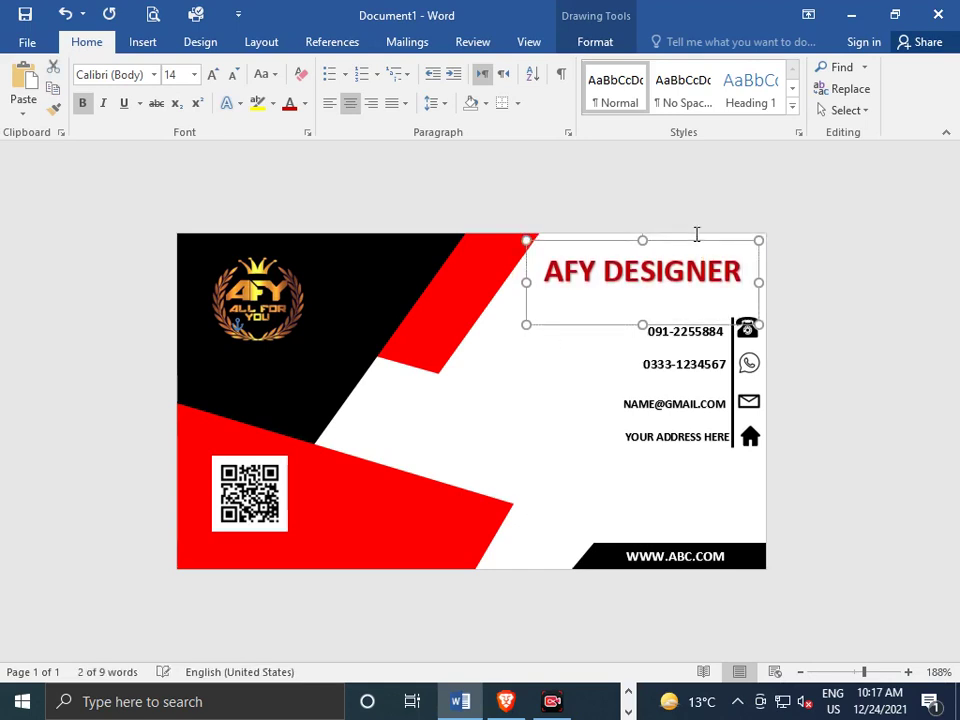
{"action": "key", "text": "Up"}
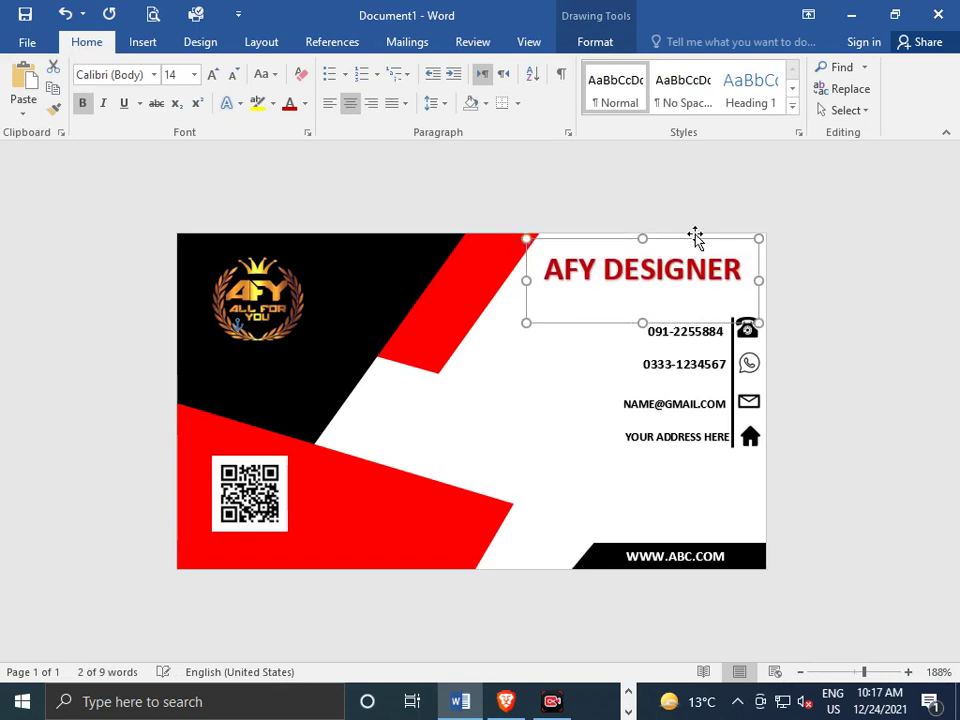
{"action": "key", "text": "Up"}
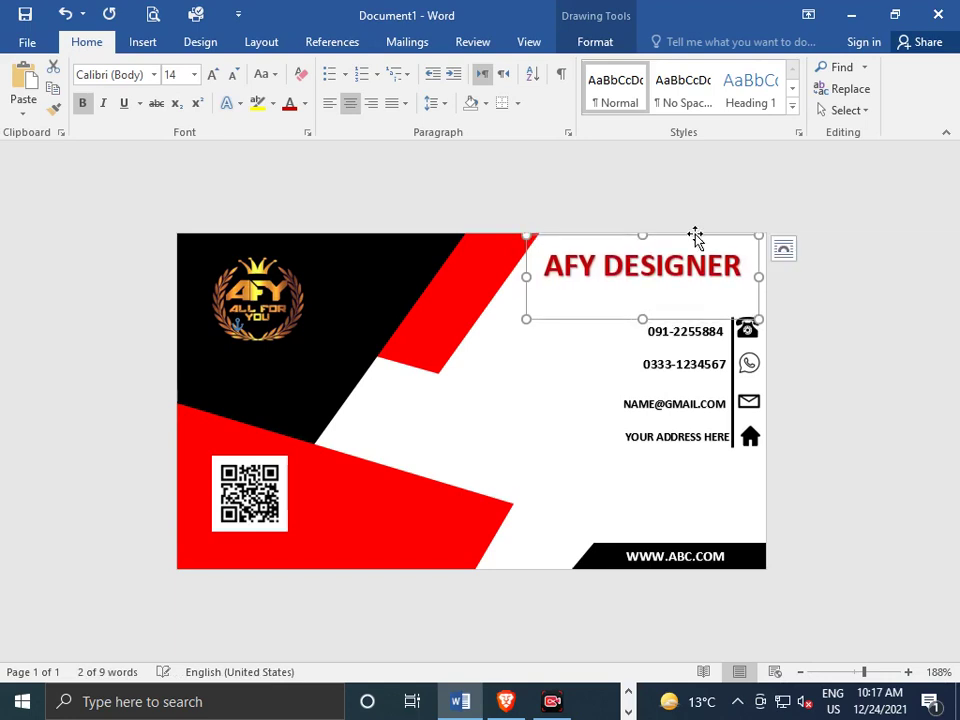
{"action": "left_click", "coordinate": [575, 386]}
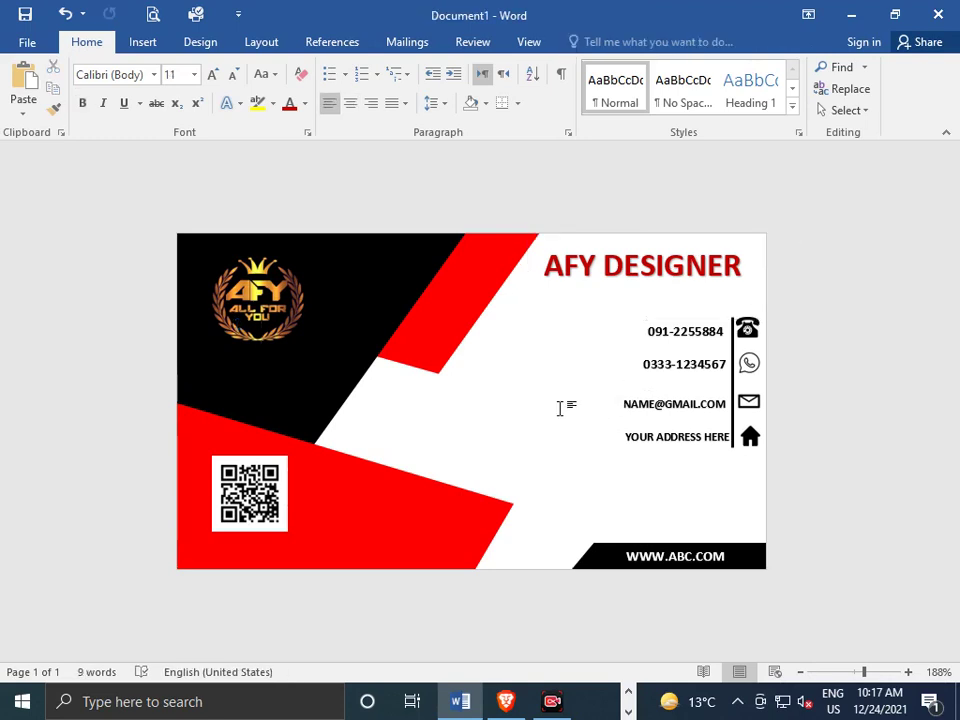